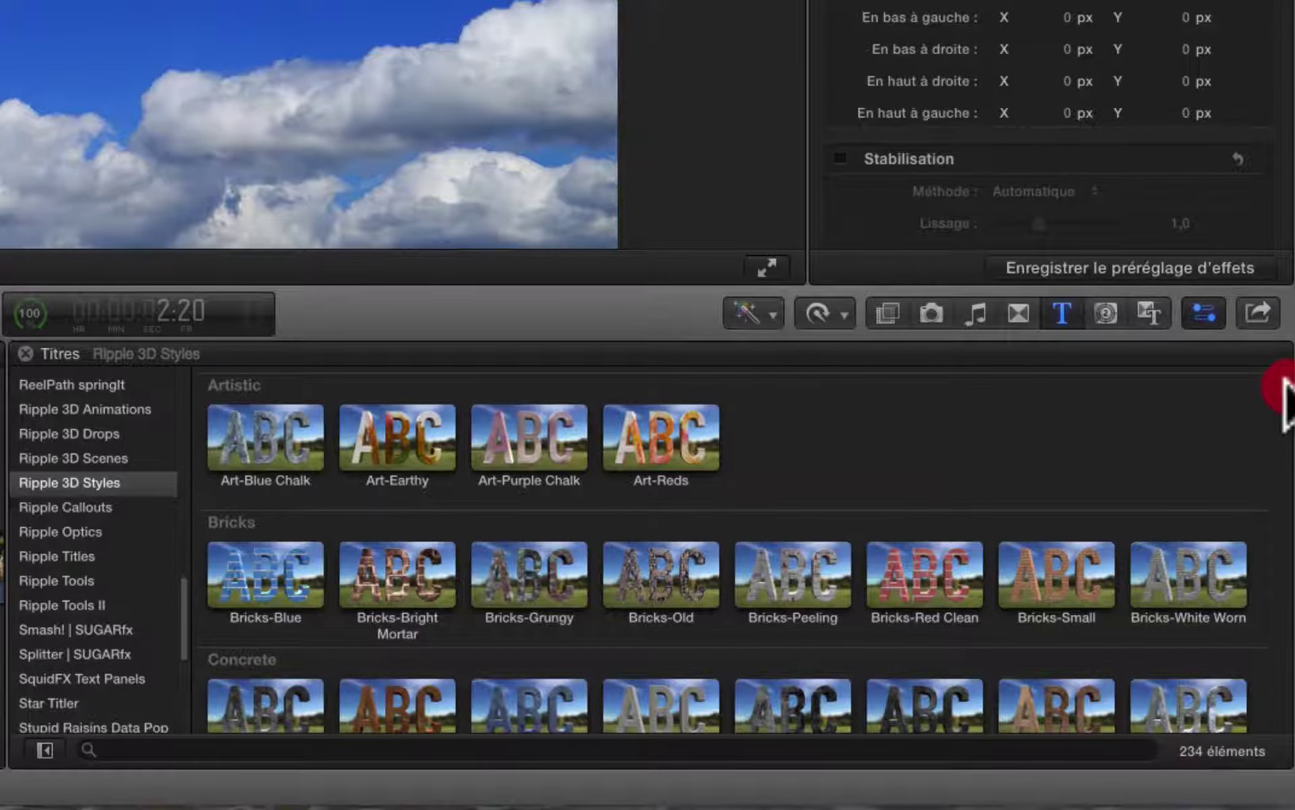
Browse the Ripple 3D Styles titles from the Artistic category through to the Wood category.
{"action": "scroll", "coordinate": [1284, 383], "scroll_direction": "down", "scroll_amount": 5}
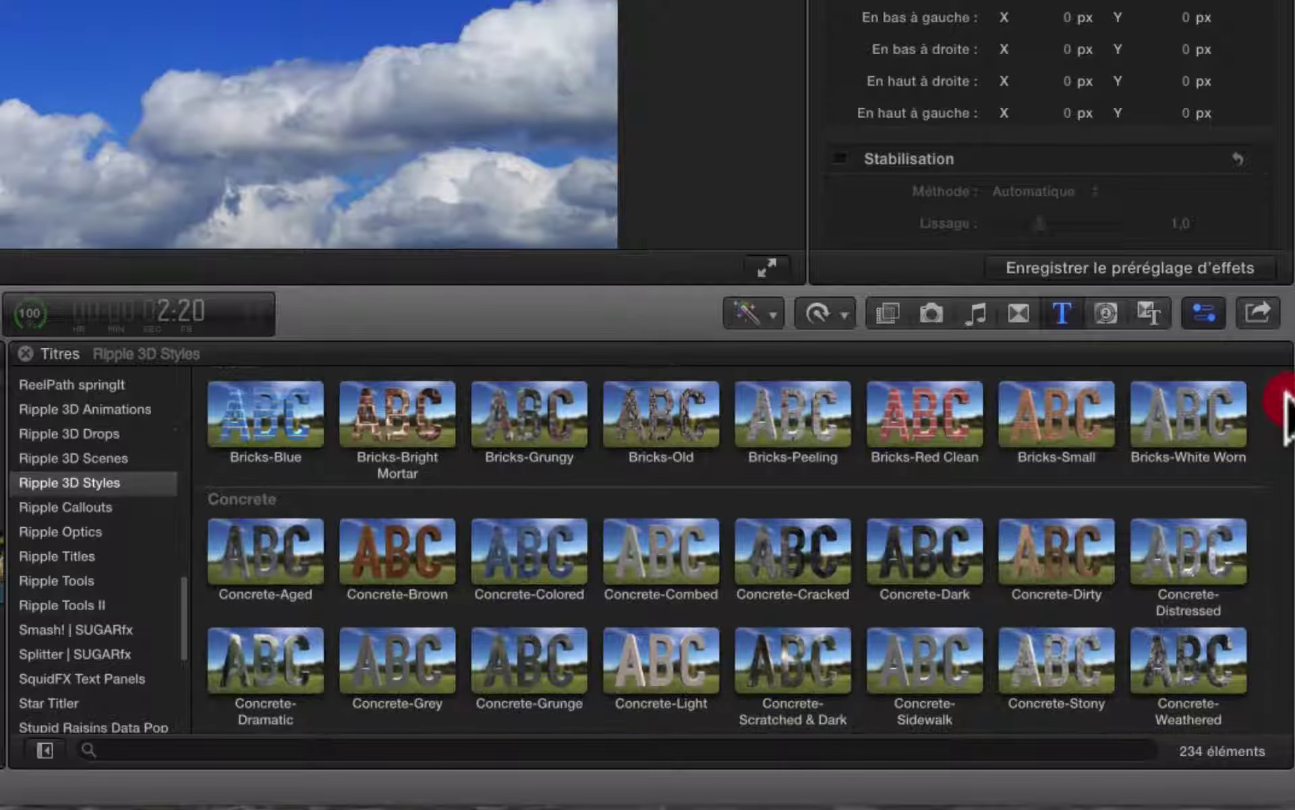
{"action": "left_click_drag", "start_coordinate": [1285, 408], "coordinate": [1287, 438]}
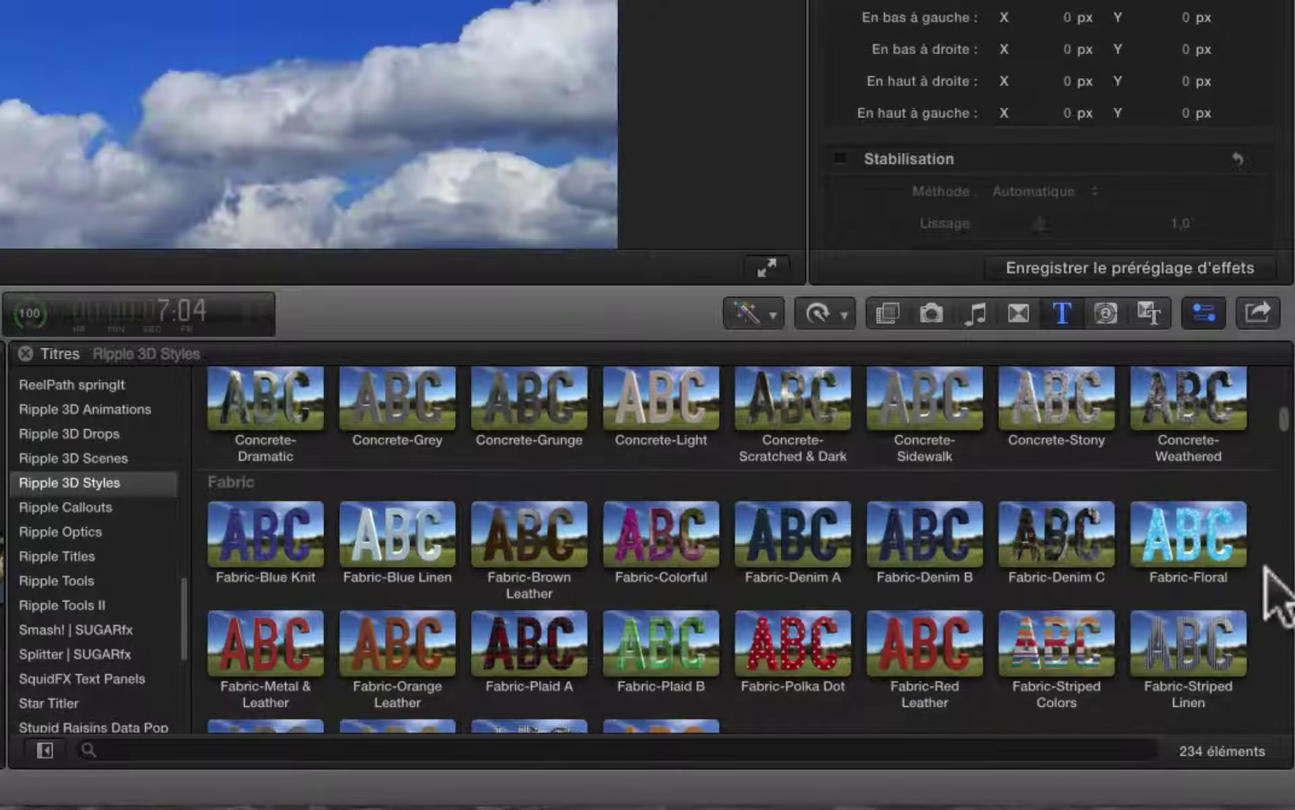
{"action": "left_click_drag", "start_coordinate": [1285, 425], "coordinate": [1285, 467]}
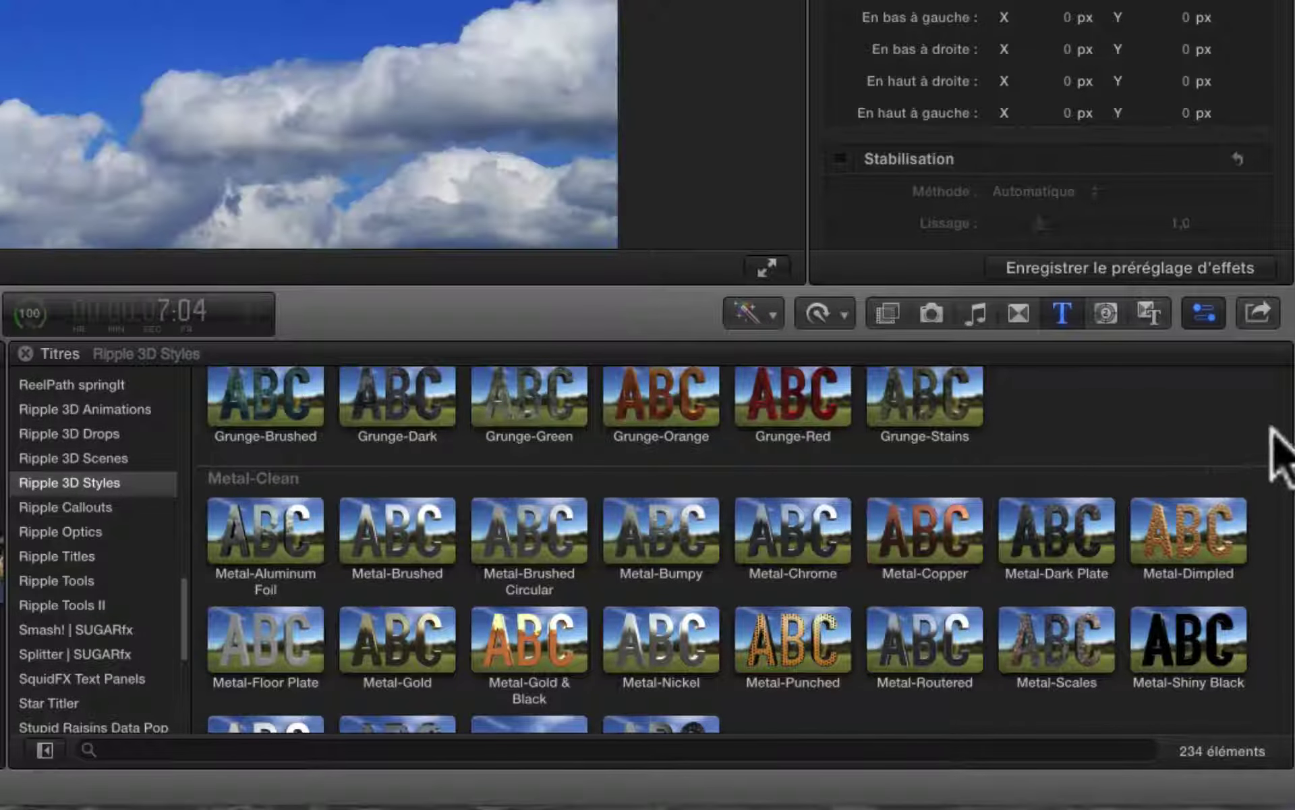
{"action": "left_click_drag", "start_coordinate": [1282, 471], "coordinate": [1285, 516]}
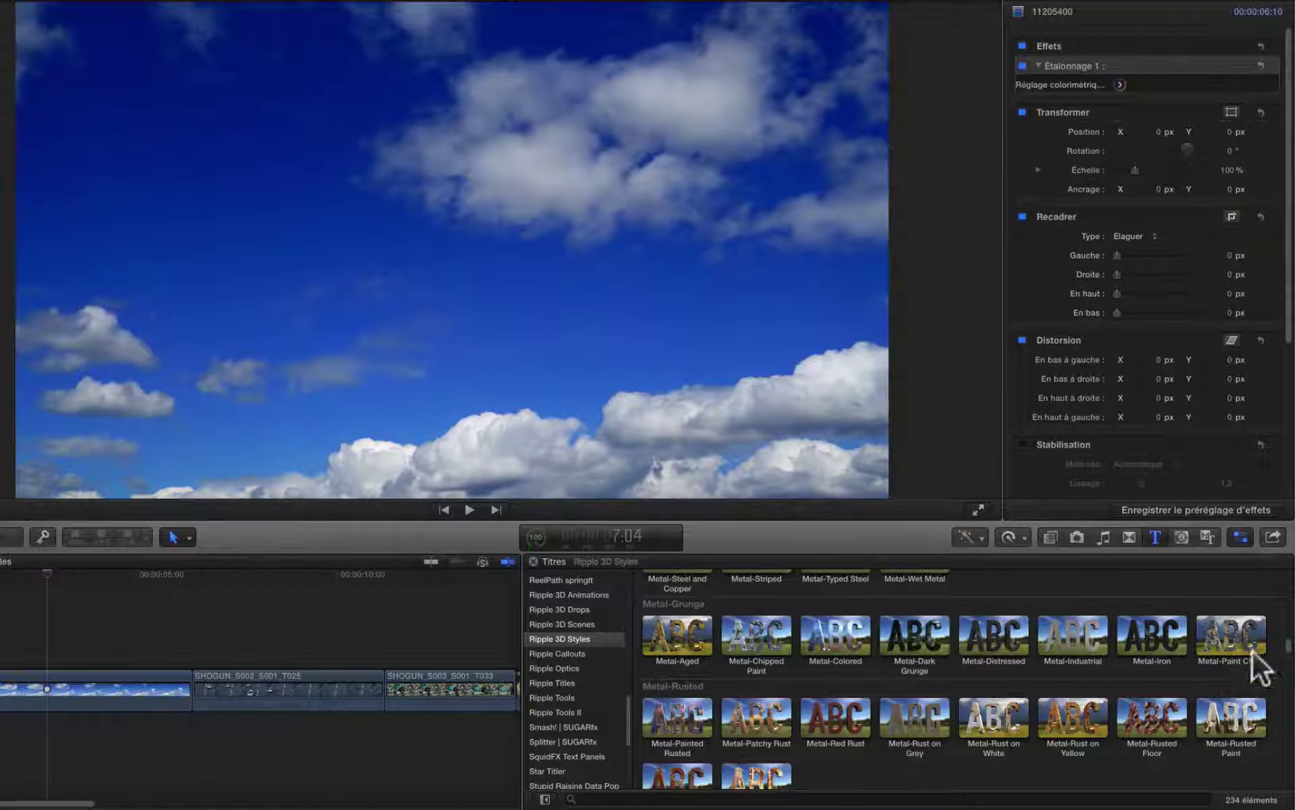
{"action": "left_click_drag", "start_coordinate": [1287, 647], "coordinate": [1287, 675]}
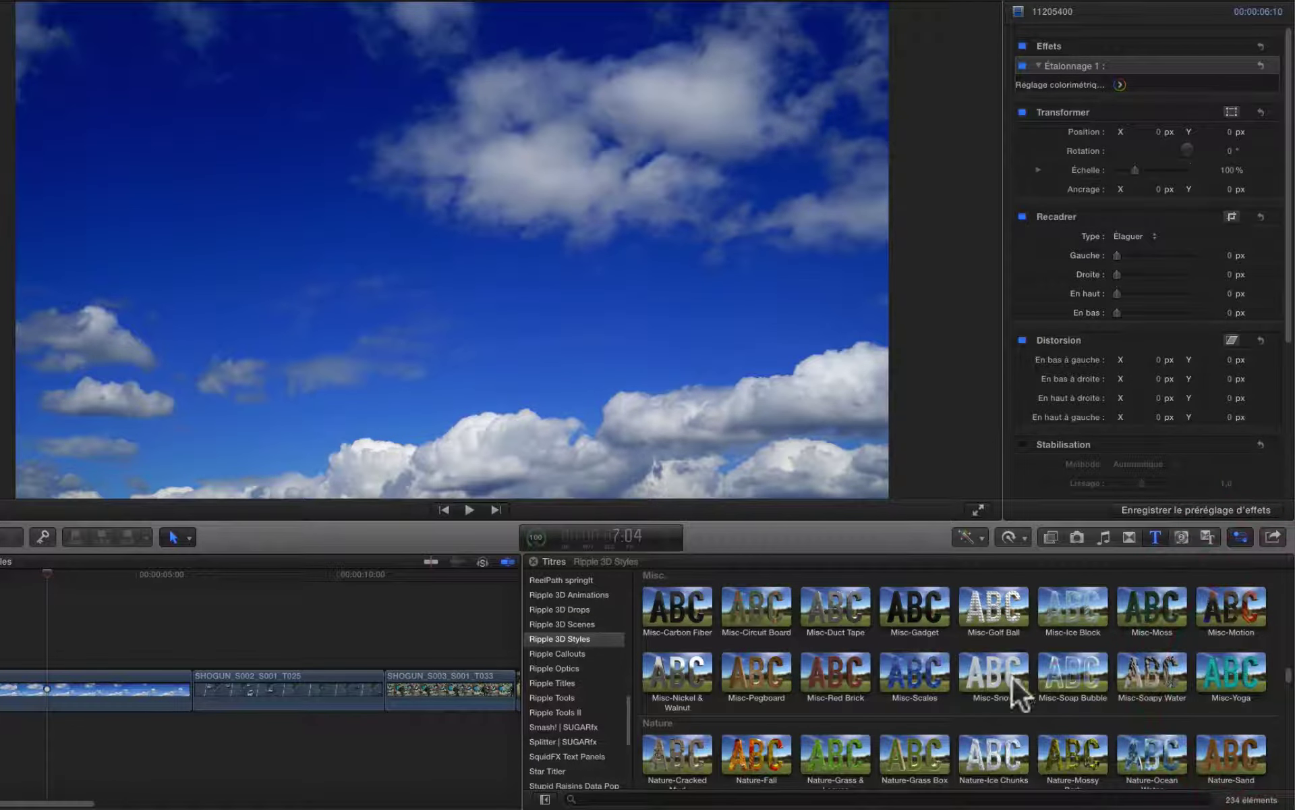
{"action": "left_click", "coordinate": [1287, 683]}
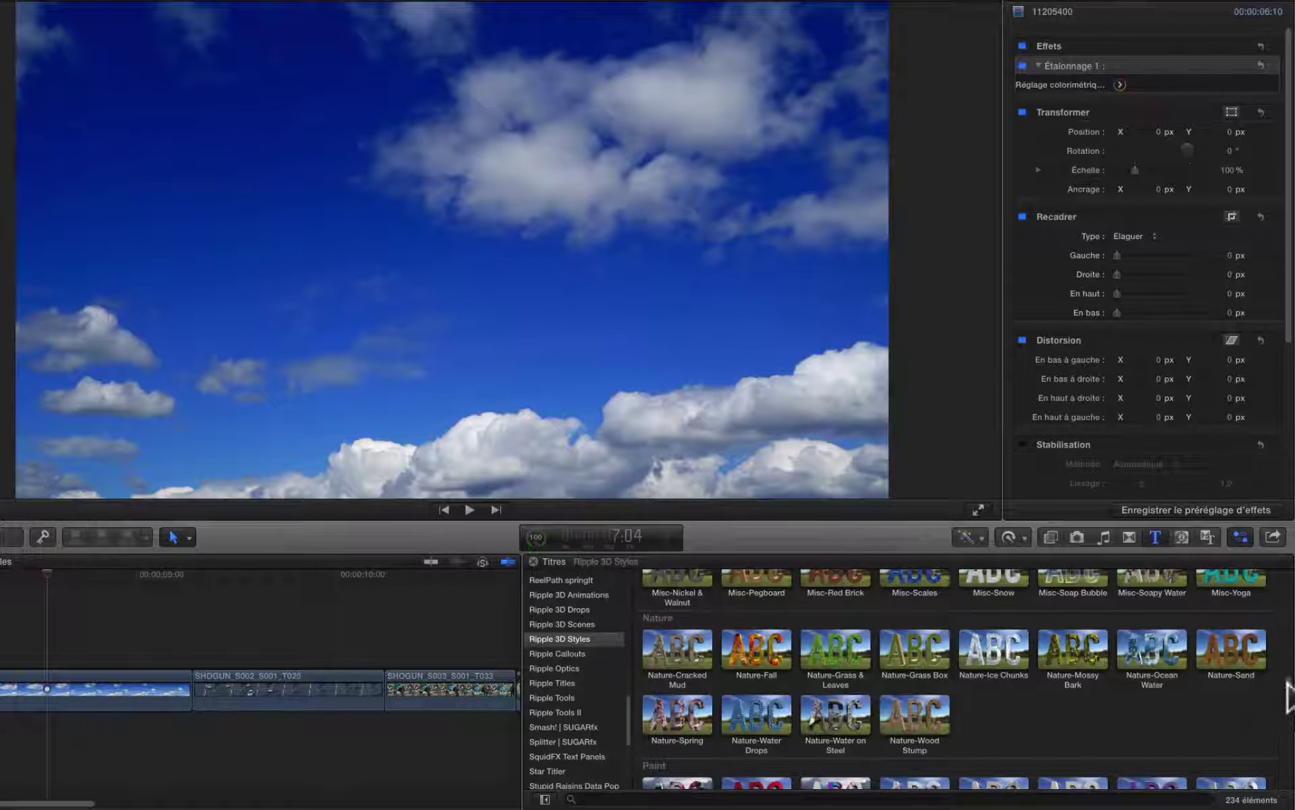
{"action": "left_click", "coordinate": [1289, 698]}
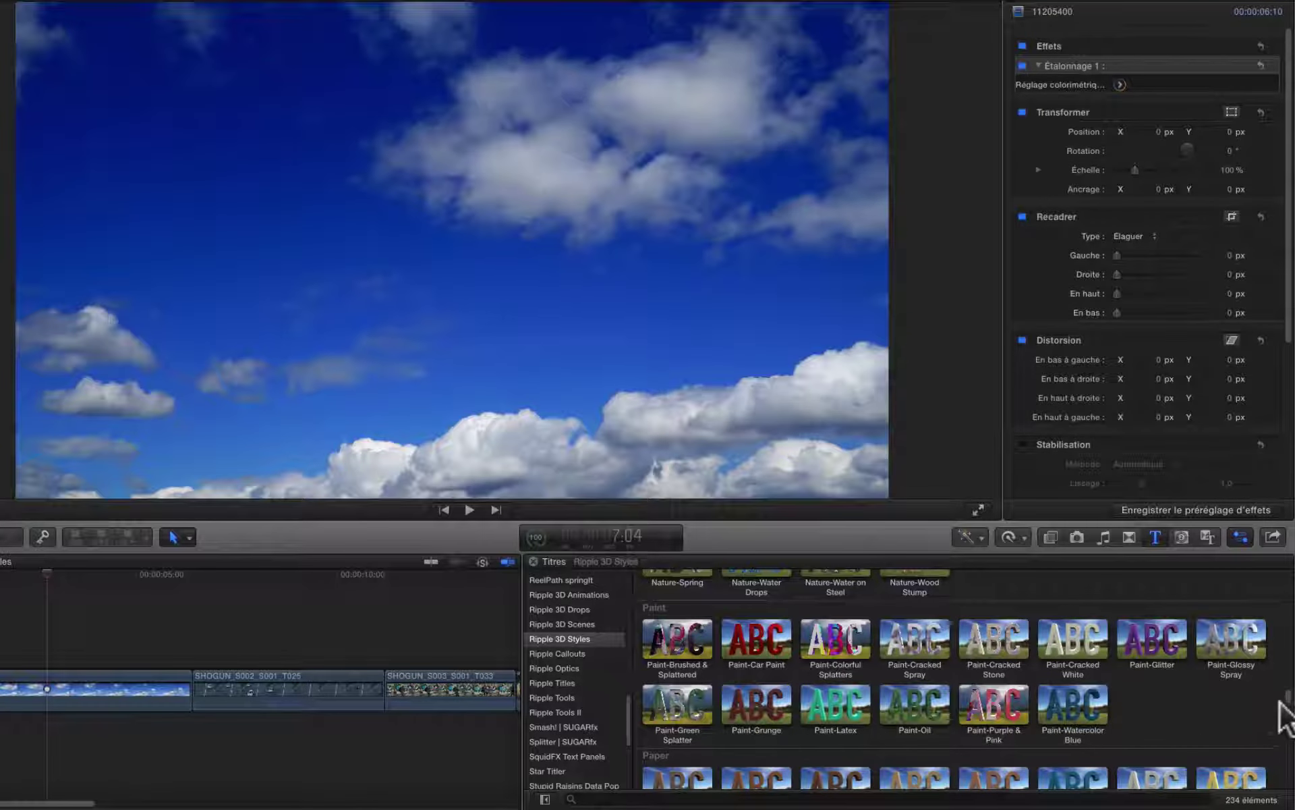
{"action": "left_click_drag", "start_coordinate": [1289, 702], "coordinate": [1281, 723]}
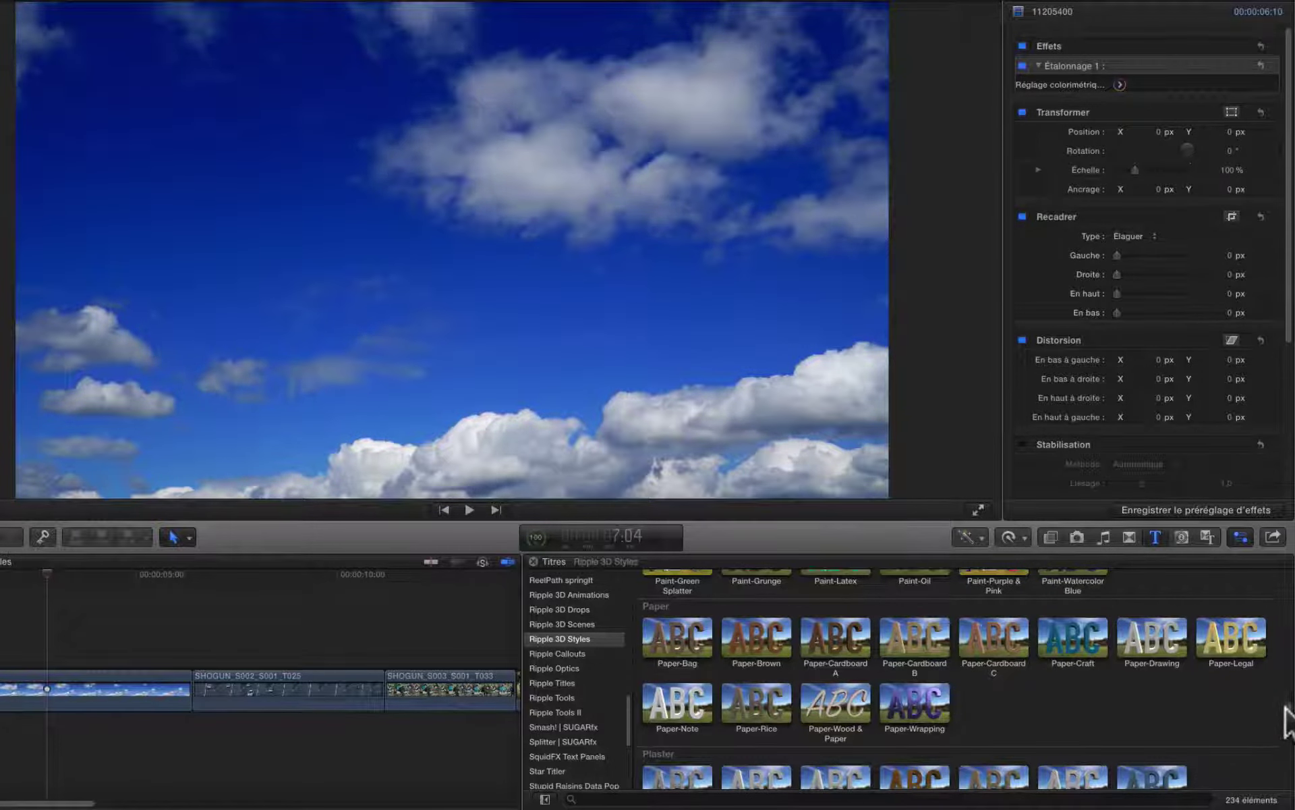
{"action": "scroll", "coordinate": [1289, 722], "scroll_direction": "down", "scroll_amount": 5}
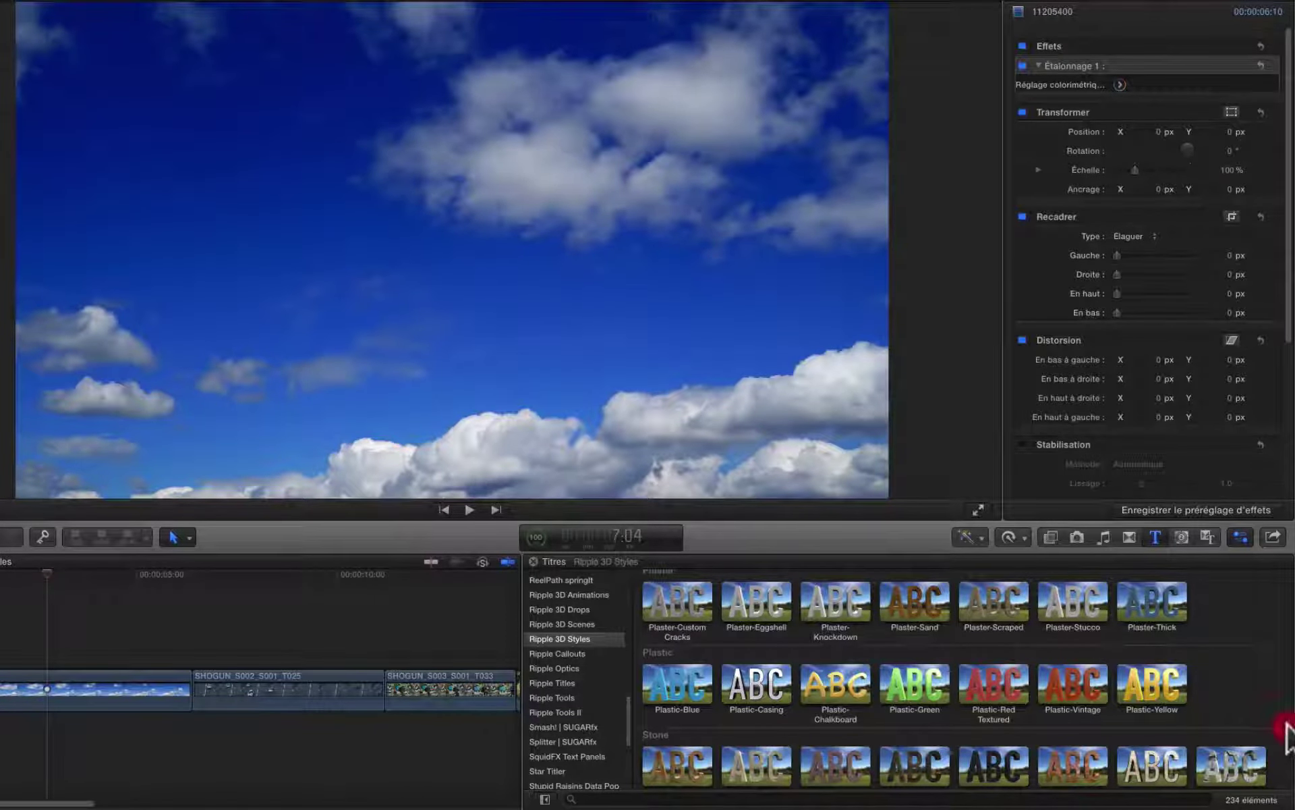
{"action": "scroll", "coordinate": [1287, 736], "scroll_direction": "down", "scroll_amount": 5}
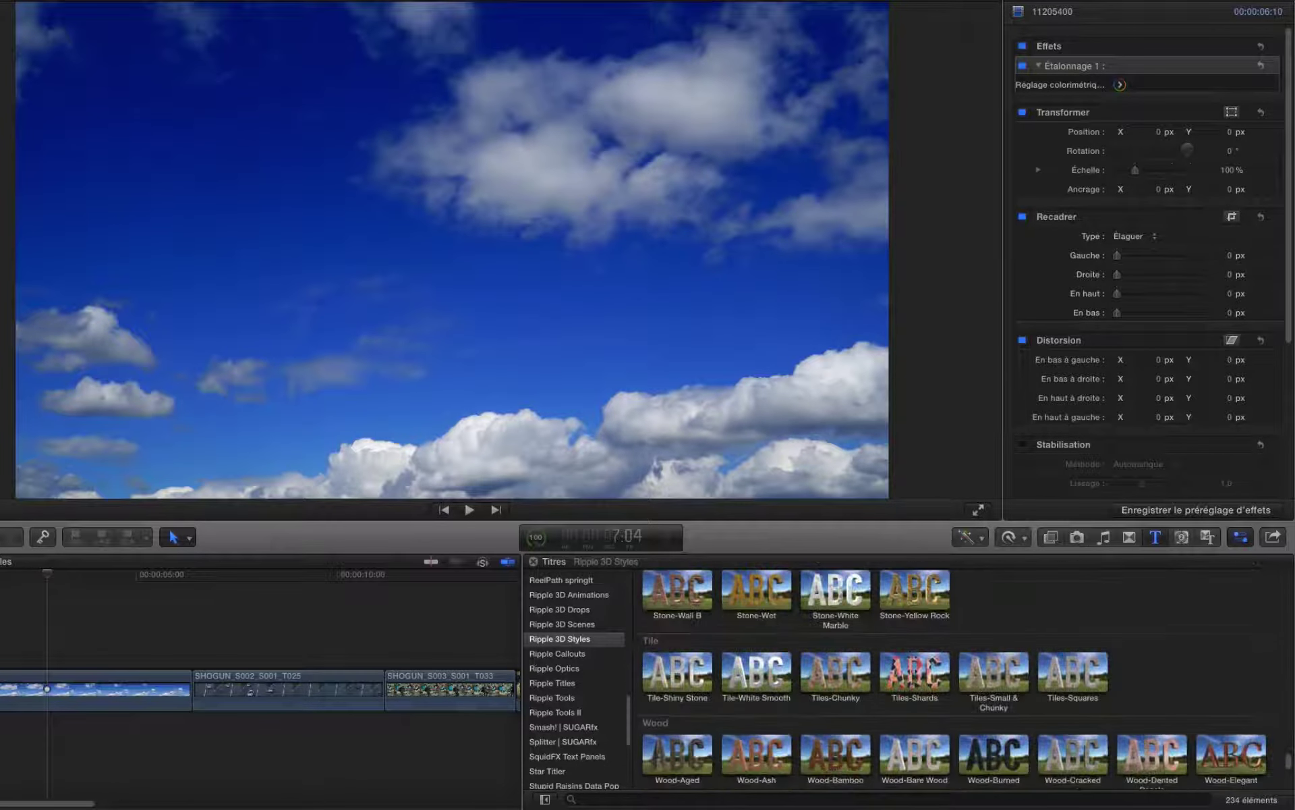
{"action": "scroll", "coordinate": [948, 682], "scroll_direction": "down", "scroll_amount": 2}
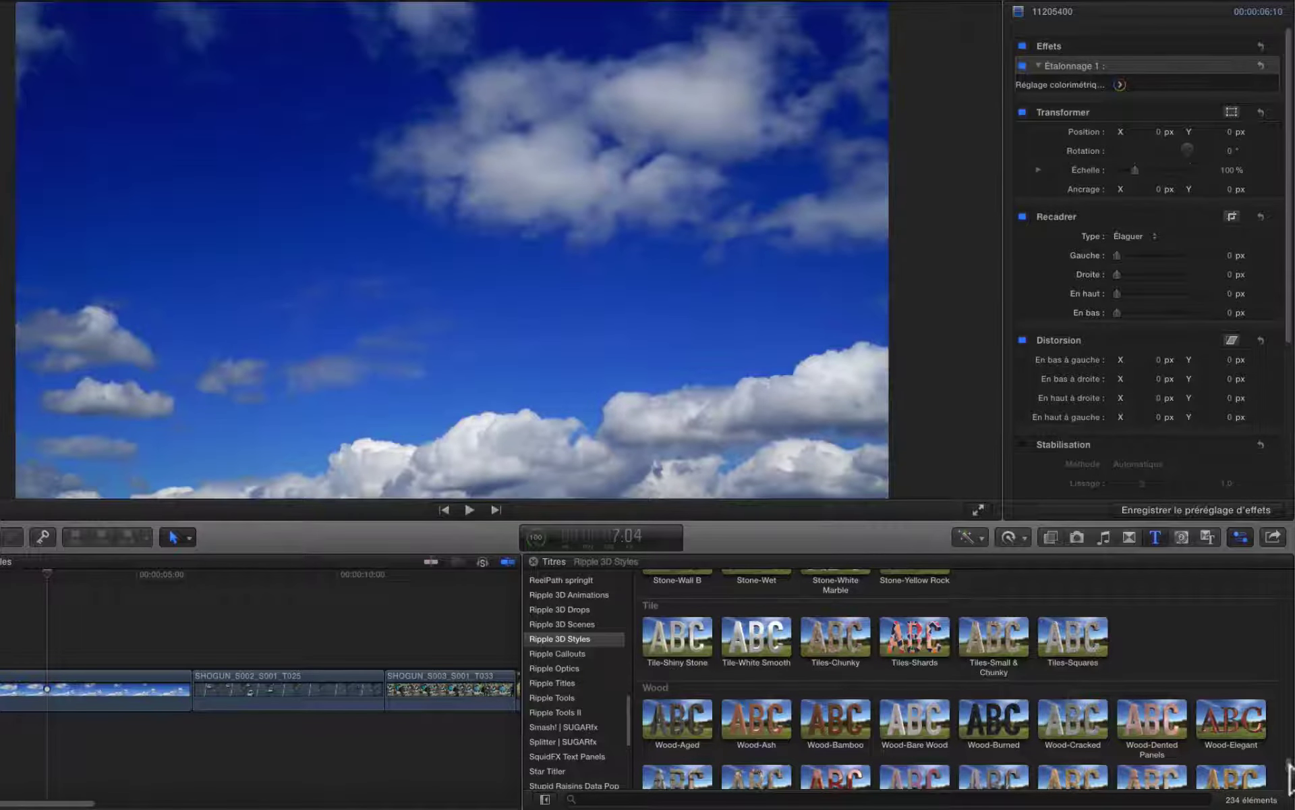
{"action": "scroll", "coordinate": [1288, 776], "scroll_direction": "down", "scroll_amount": 5}
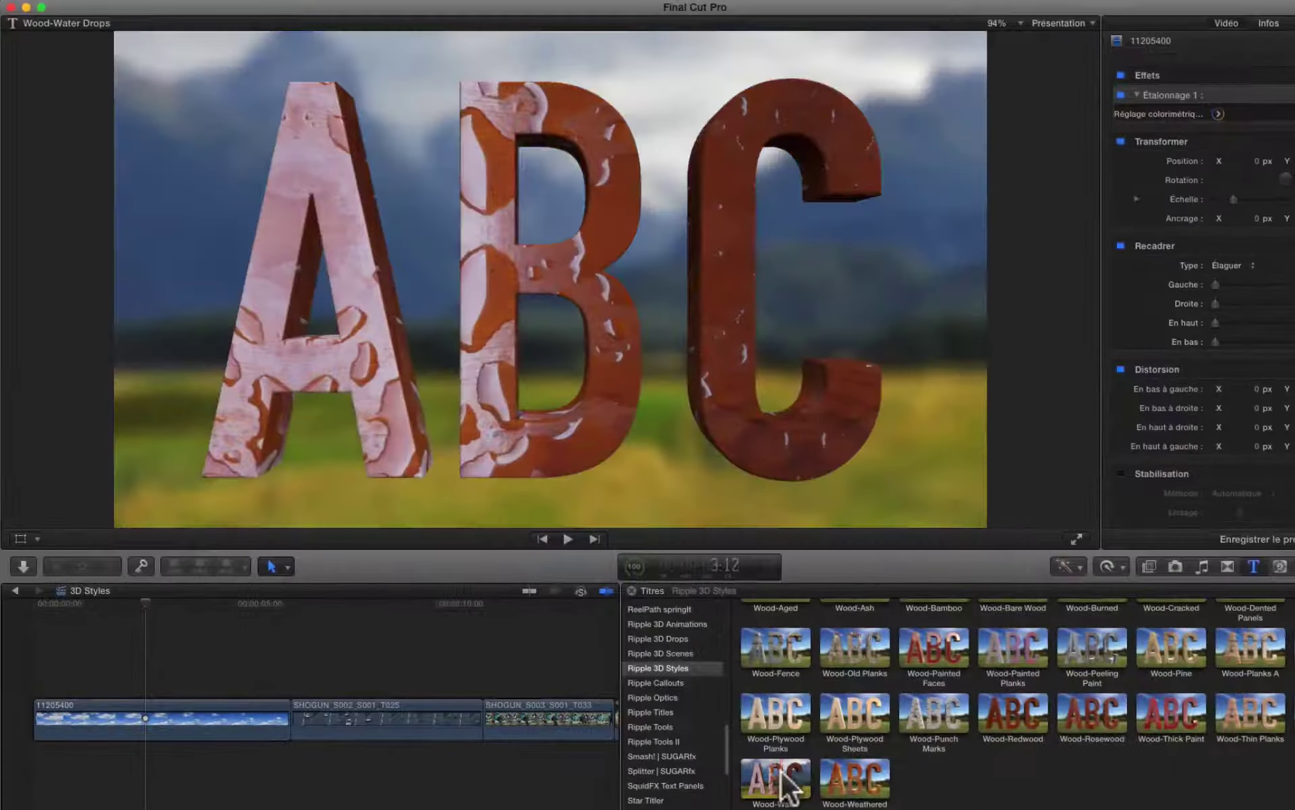
Place the Plaster-Thick title above the first sky clip and trim its end to match the clip's end.
{"action": "left_click_drag", "start_coordinate": [678, 753], "coordinate": [189, 634]}
{"action": "scroll", "coordinate": [1011, 701], "scroll_direction": "up", "scroll_amount": 10}
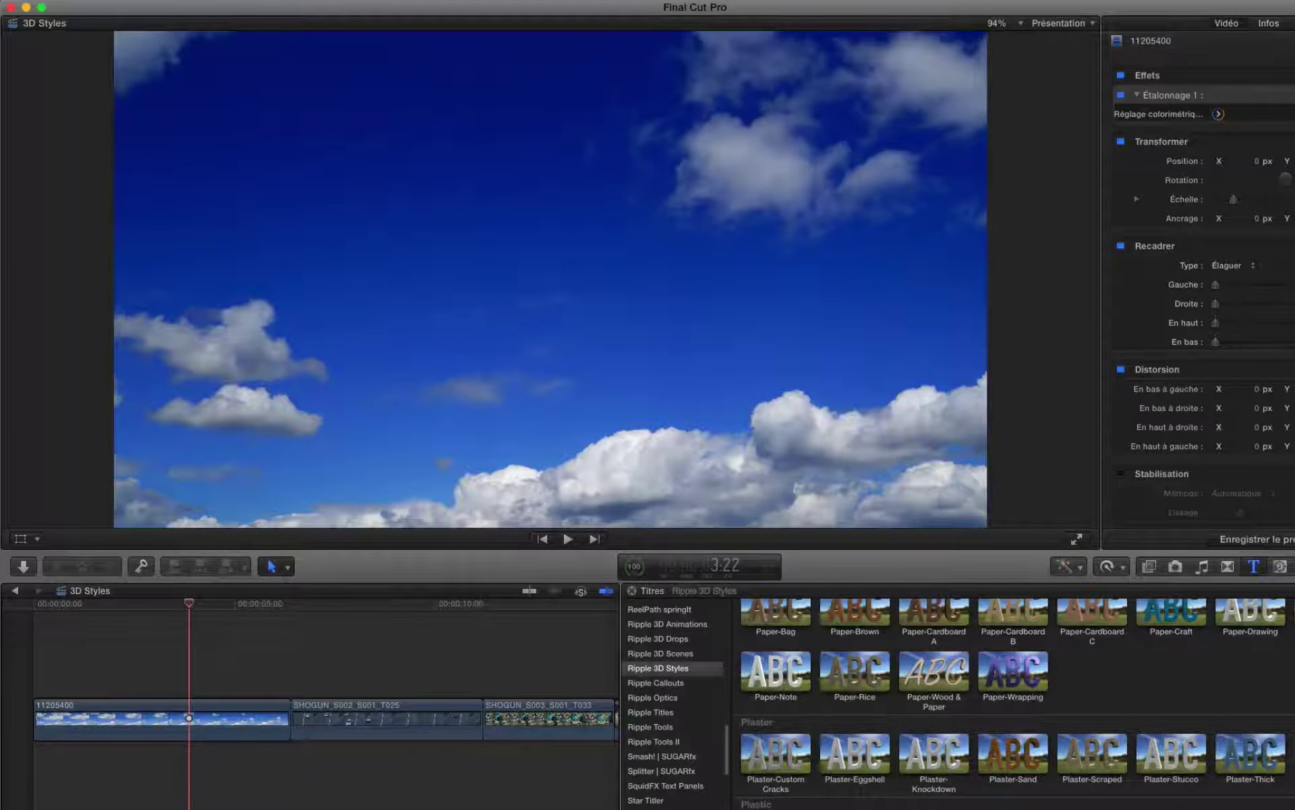
{"action": "scroll", "coordinate": [1241, 702], "scroll_direction": "down", "scroll_amount": 2}
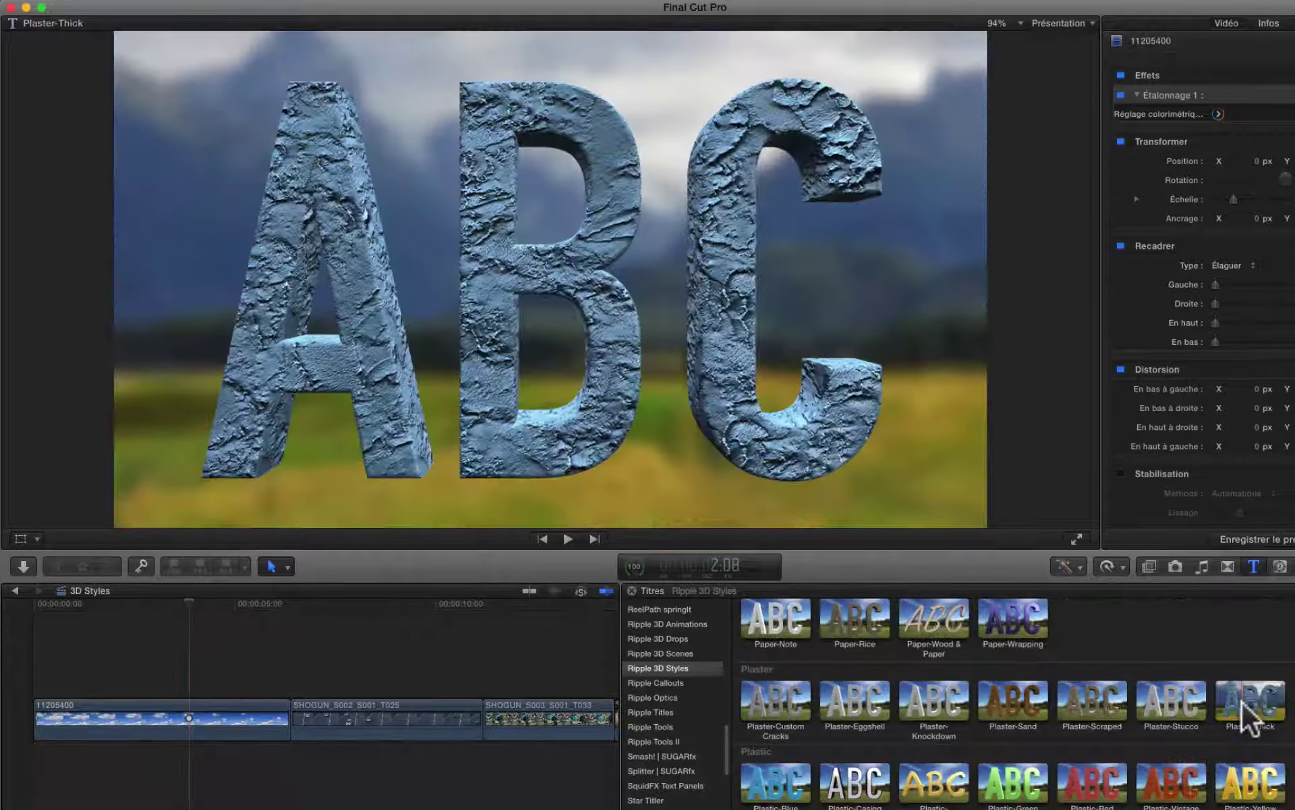
{"action": "left_click_drag", "start_coordinate": [1241, 699], "coordinate": [74, 675]}
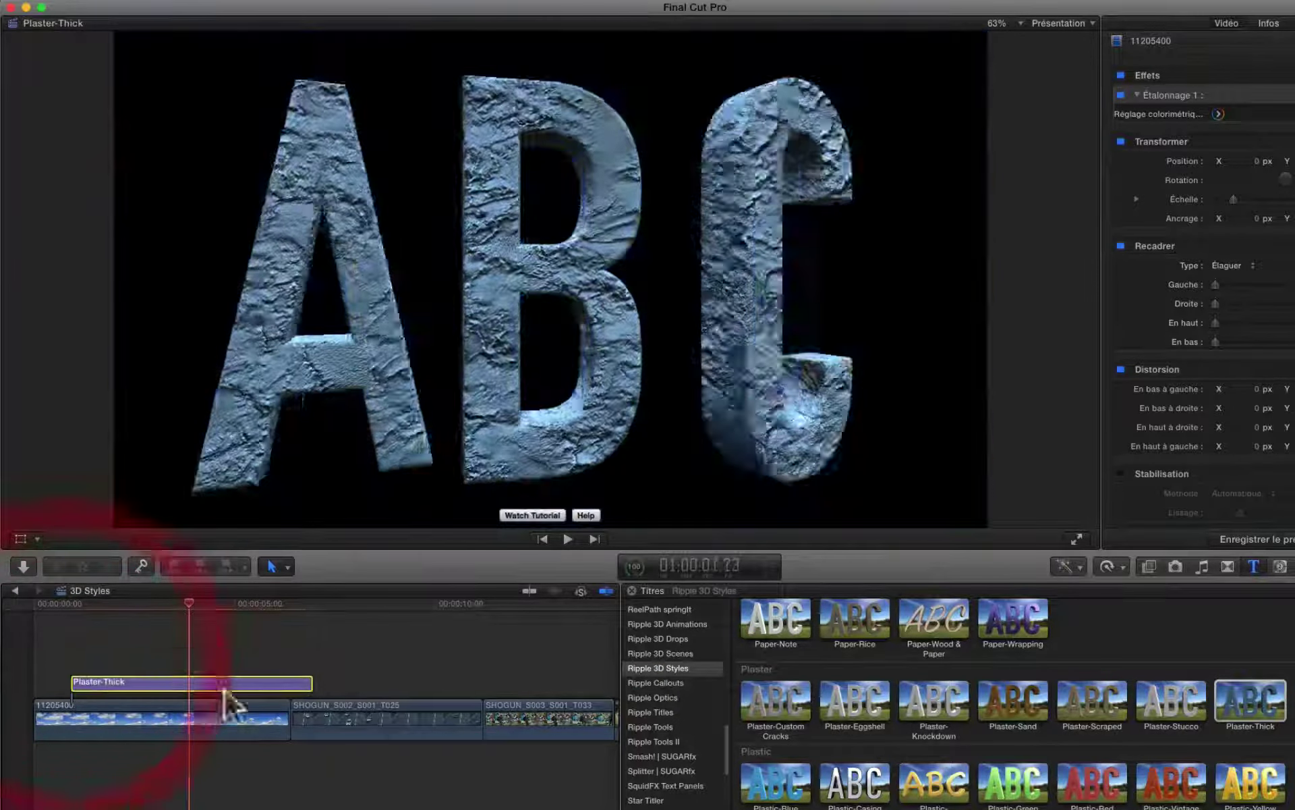
{"action": "left_click_drag", "start_coordinate": [309, 680], "coordinate": [290, 682]}
Set the Plaster-Thick title's size to 245 with Supersized enabled.
{"action": "left_click_drag", "start_coordinate": [87, 610], "coordinate": [158, 612]}
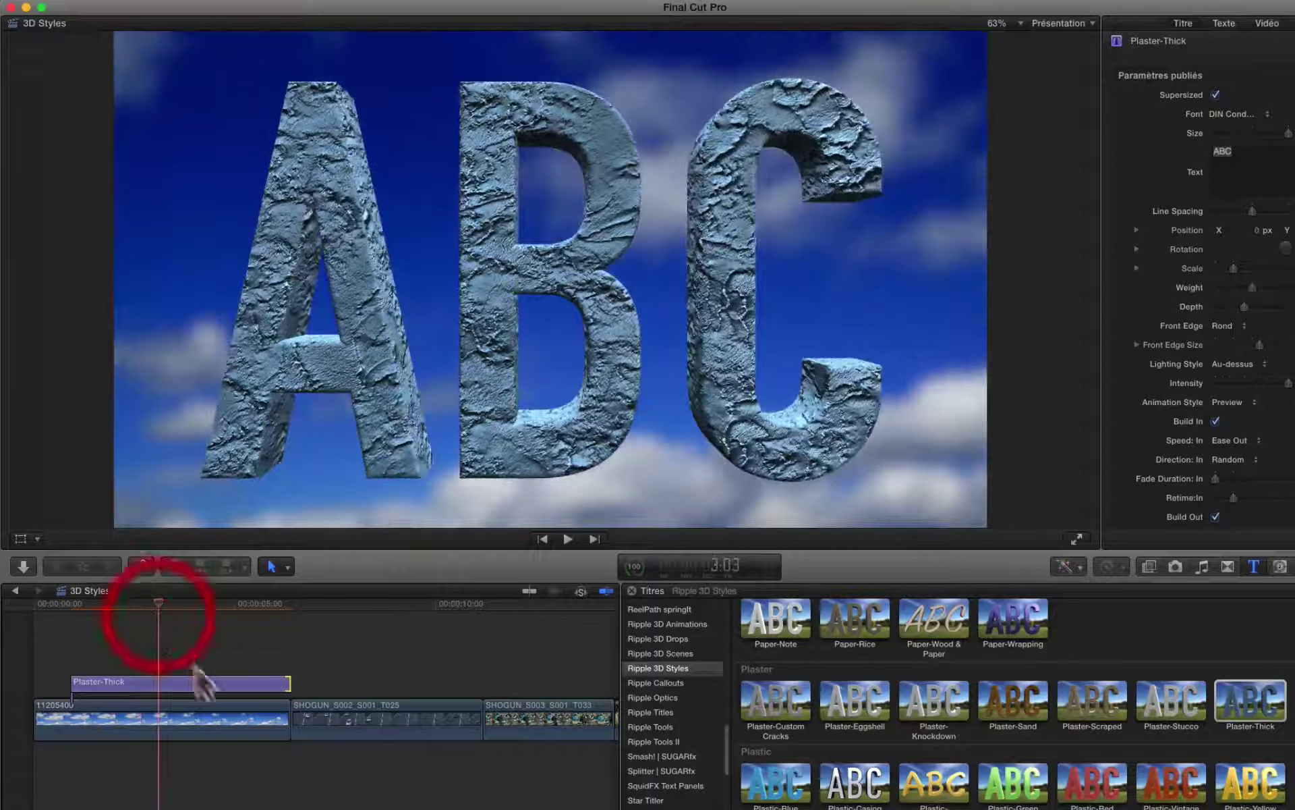
{"action": "left_click", "coordinate": [184, 682]}
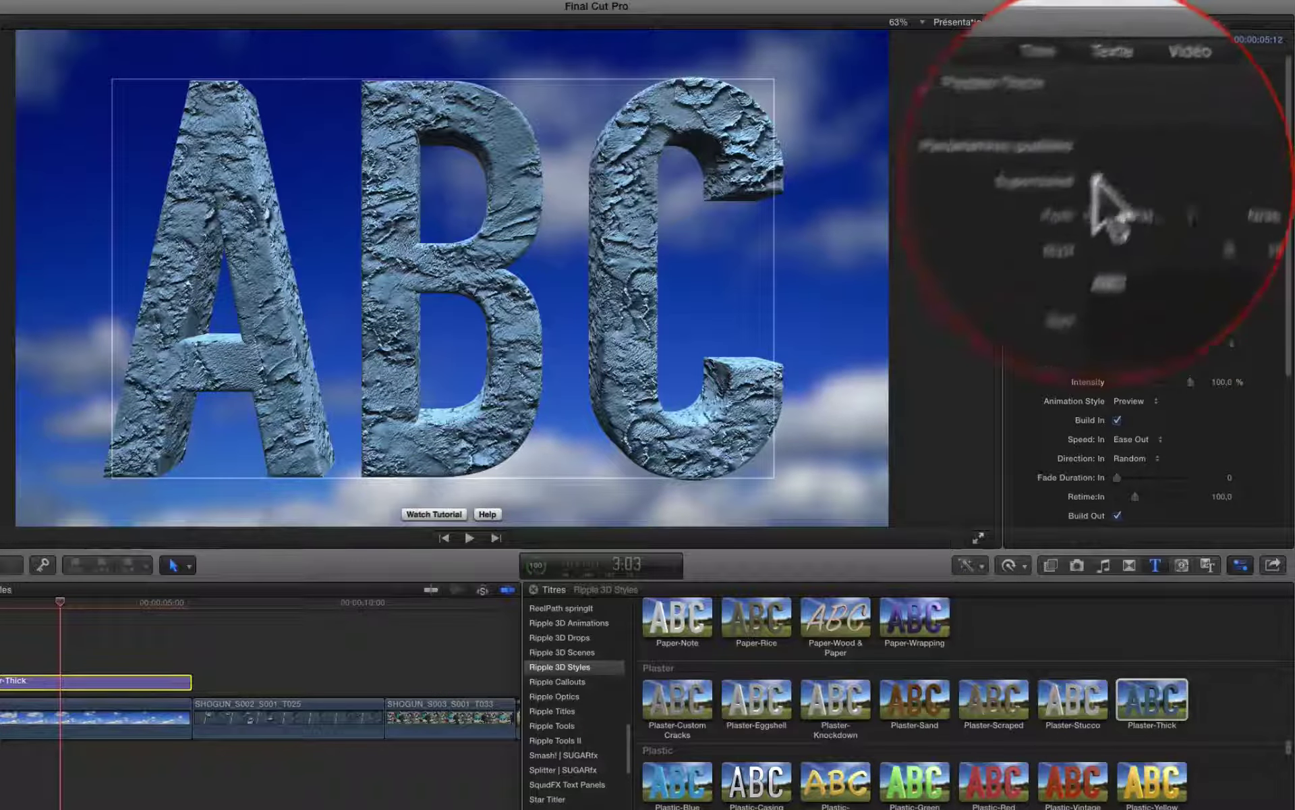
{"action": "left_click", "coordinate": [1059, 217]}
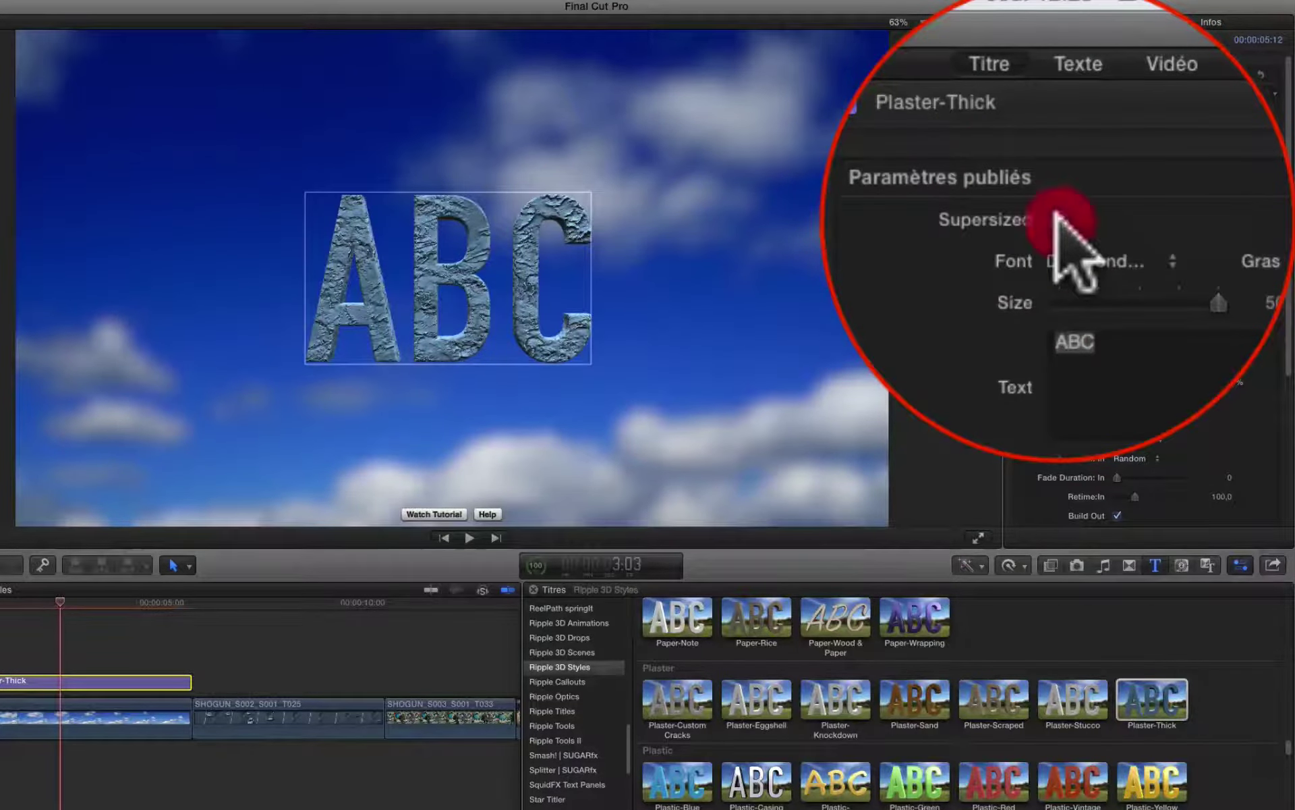
{"action": "left_click_drag", "start_coordinate": [1062, 219], "coordinate": [1066, 236]}
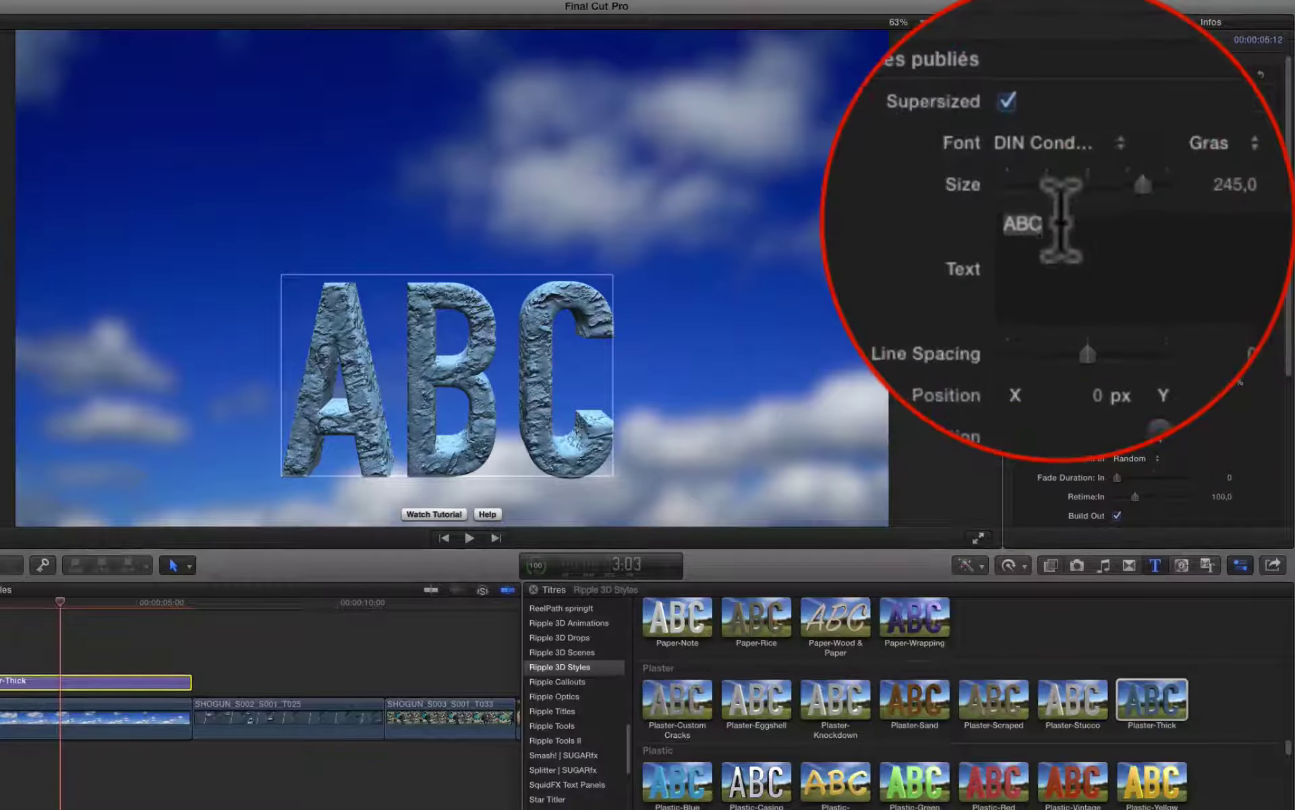
Replace the title's ABC text with SKY.
{"action": "double_click", "coordinate": [1061, 219]}
{"action": "type", "text": "S"}
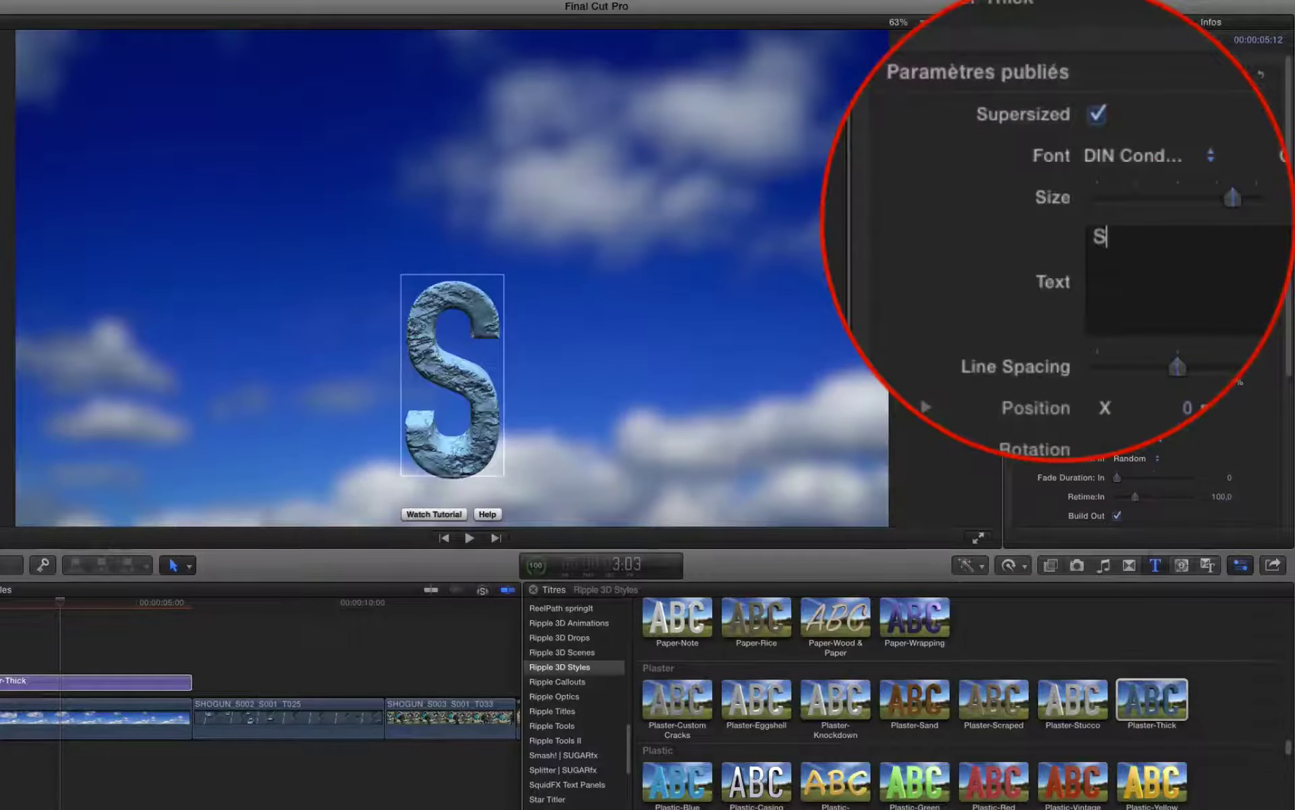
{"action": "type", "text": "KY"}
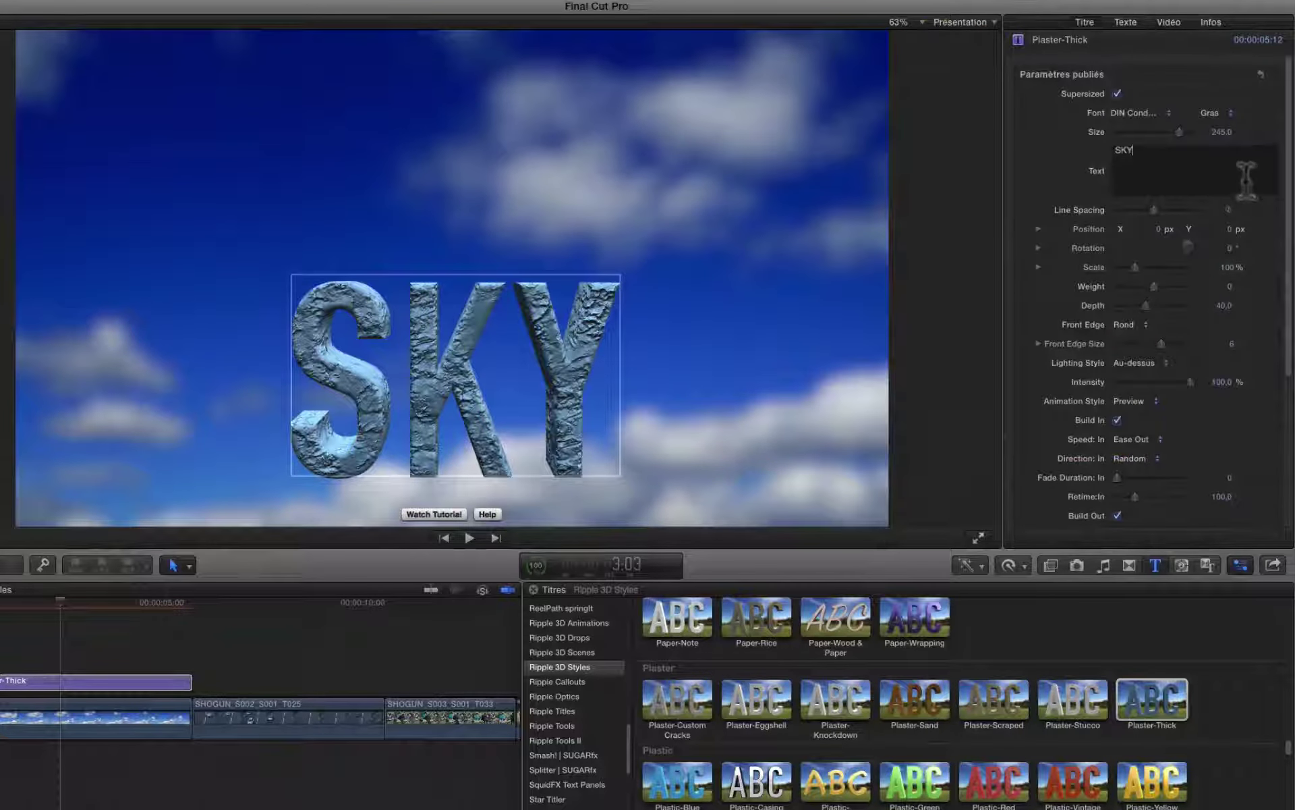
Set the SKY title's line spacing to -9 and its Y position to 7.4 px.
{"action": "left_click_drag", "start_coordinate": [1157, 209], "coordinate": [1225, 216]}
{"action": "left_click_drag", "start_coordinate": [1137, 217], "coordinate": [1151, 213]}
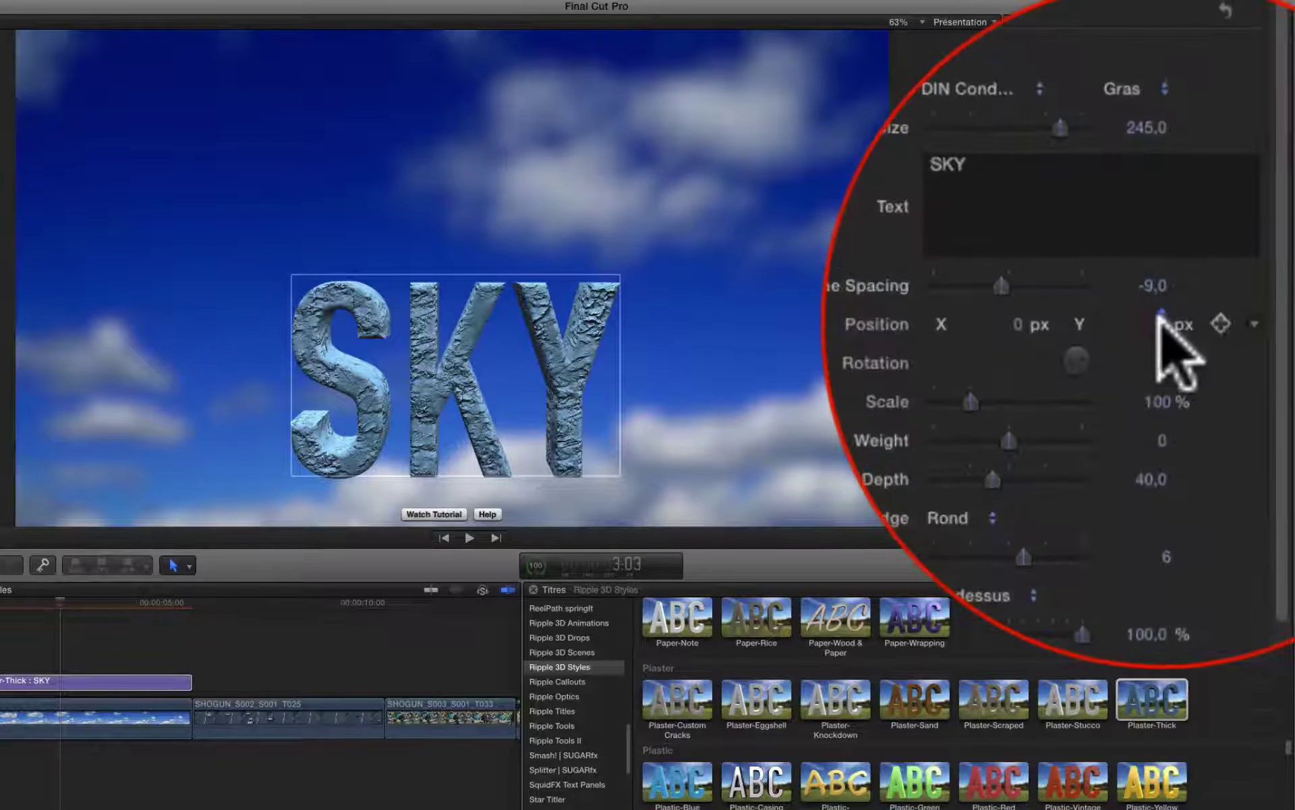
{"action": "mouse_move", "coordinate": [1167, 324]}
{"action": "left_mouse_down"}
{"action": "mouse_move", "coordinate": [1168, 313]}
{"action": "mouse_move", "coordinate": [1161, 325]}
{"action": "left_mouse_up"}
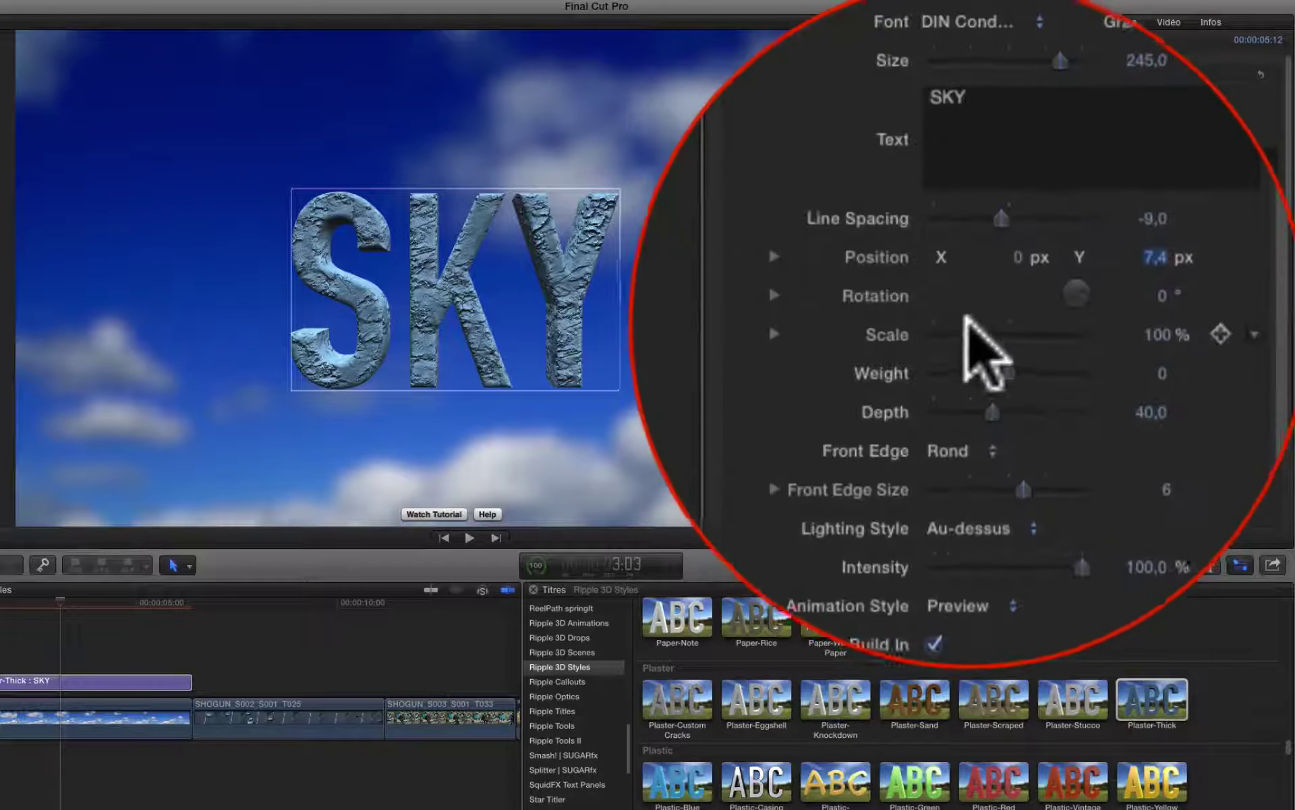
Scale the SKY title to 108% and set its depth to 44.
{"action": "left_click_drag", "start_coordinate": [971, 352], "coordinate": [971, 315]}
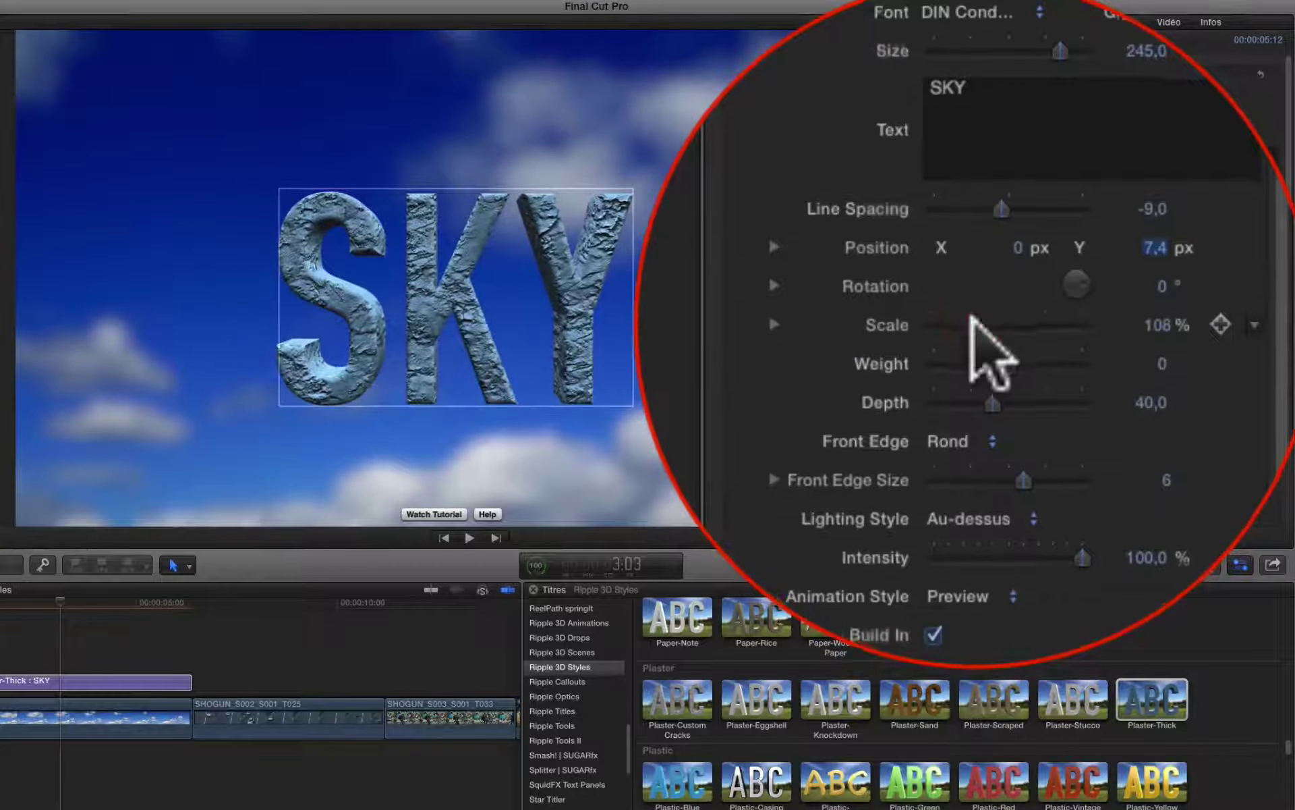
{"action": "mouse_move", "coordinate": [990, 320]}
{"action": "left_mouse_down"}
{"action": "mouse_move", "coordinate": [1010, 319]}
{"action": "mouse_move", "coordinate": [994, 361]}
{"action": "mouse_move", "coordinate": [1046, 322]}
{"action": "mouse_move", "coordinate": [997, 315]}
{"action": "left_mouse_up"}
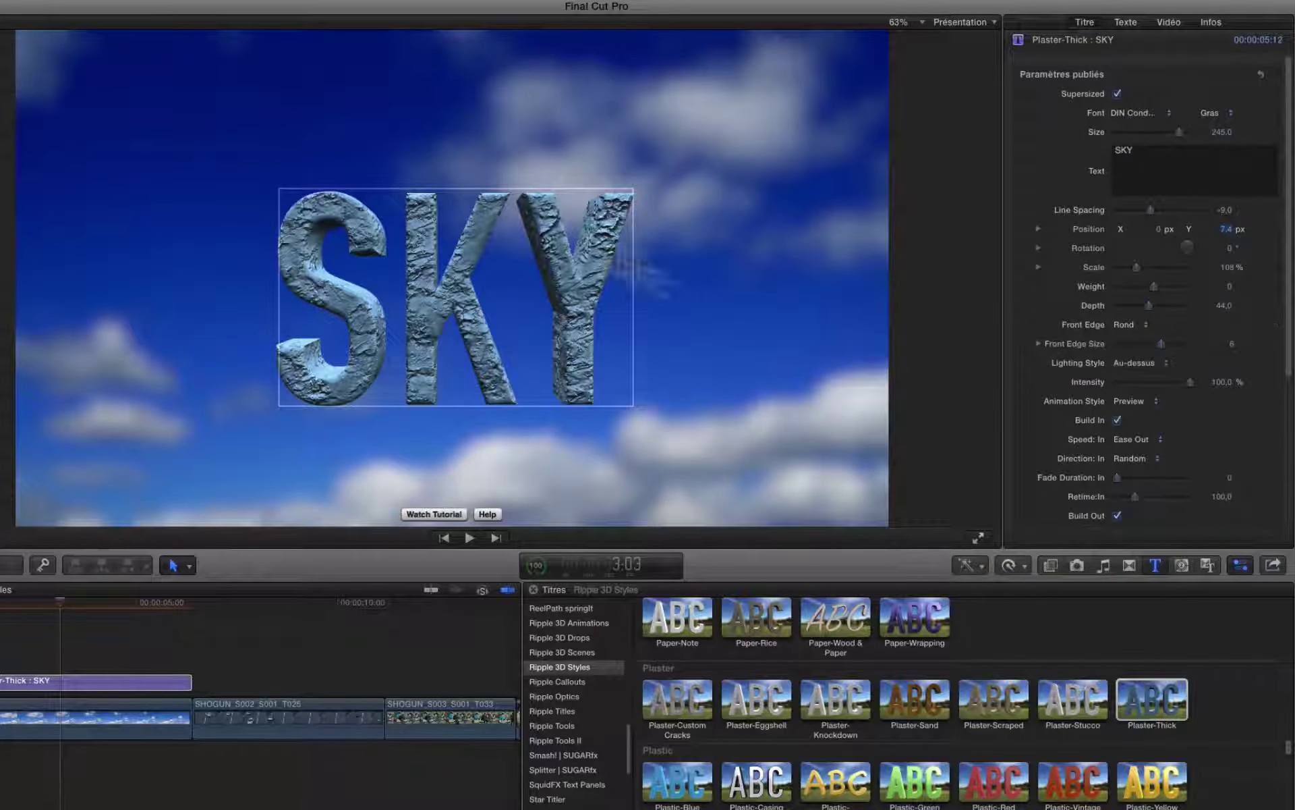
Try the Carré front edge on the SKY title, and return it to Rond.
{"action": "left_click", "coordinate": [1123, 324]}
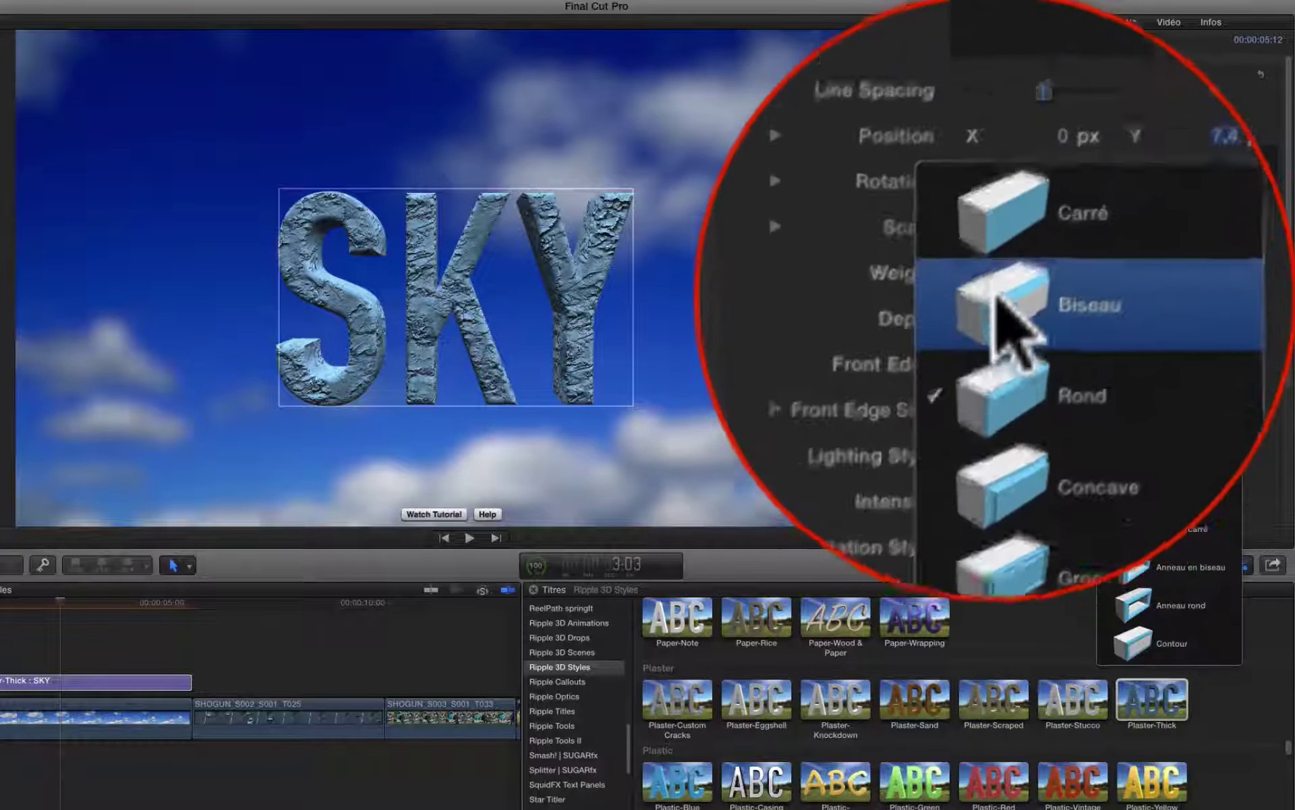
{"action": "left_click", "coordinate": [999, 286]}
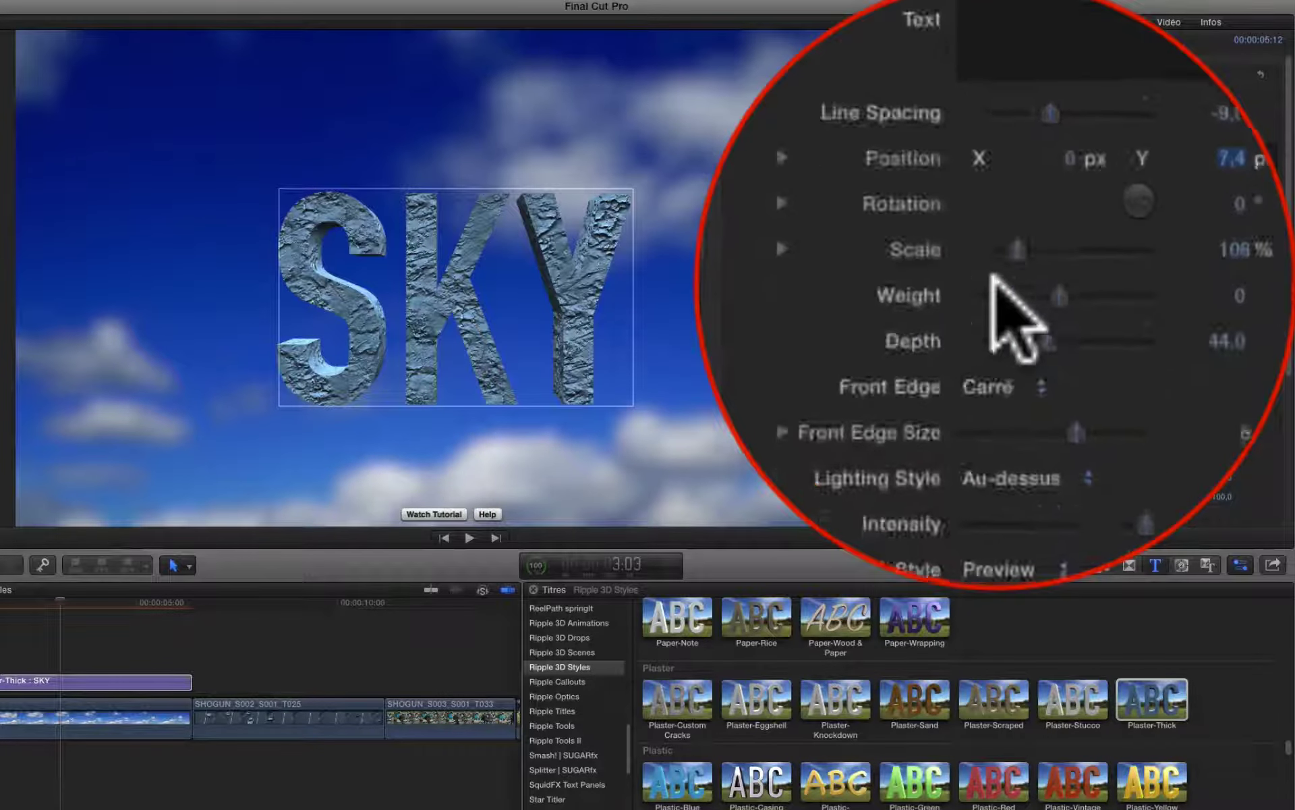
{"action": "left_click", "coordinate": [1140, 441]}
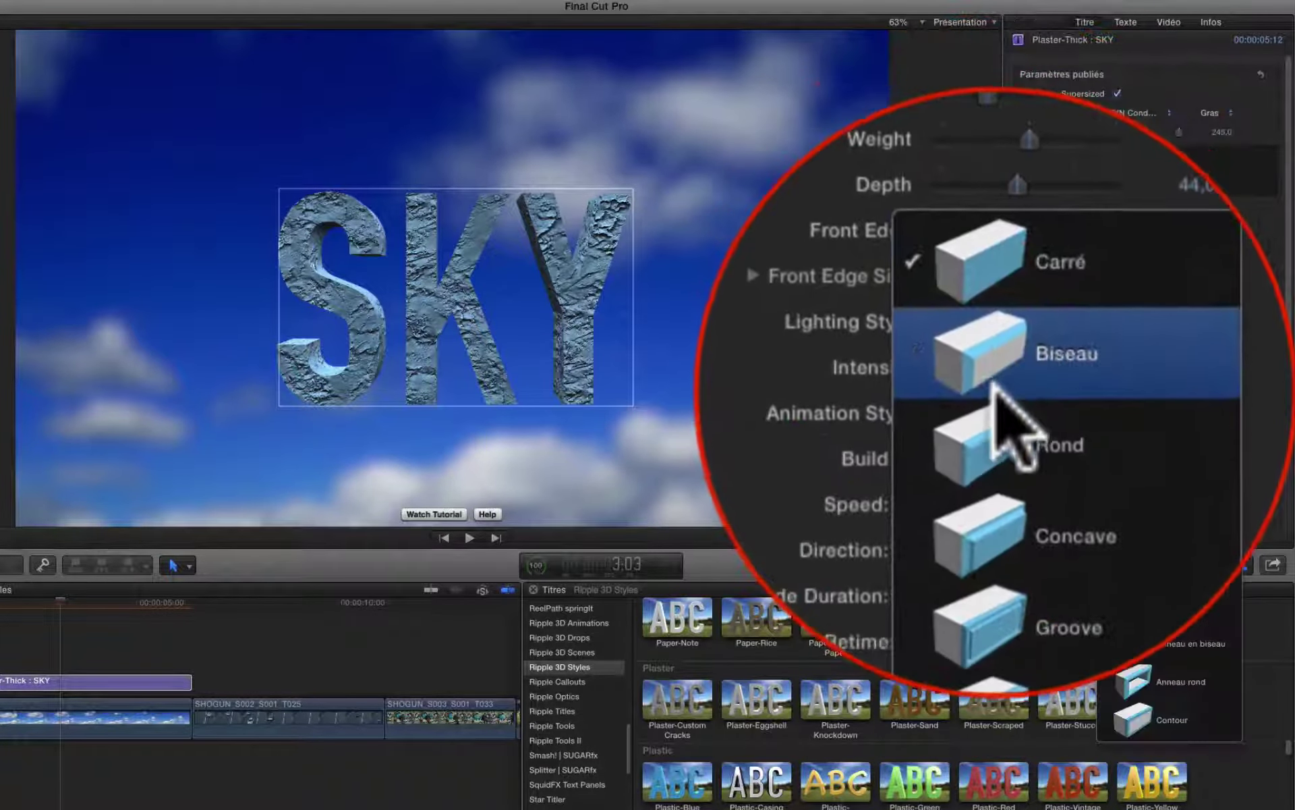
{"action": "left_click", "coordinate": [999, 434]}
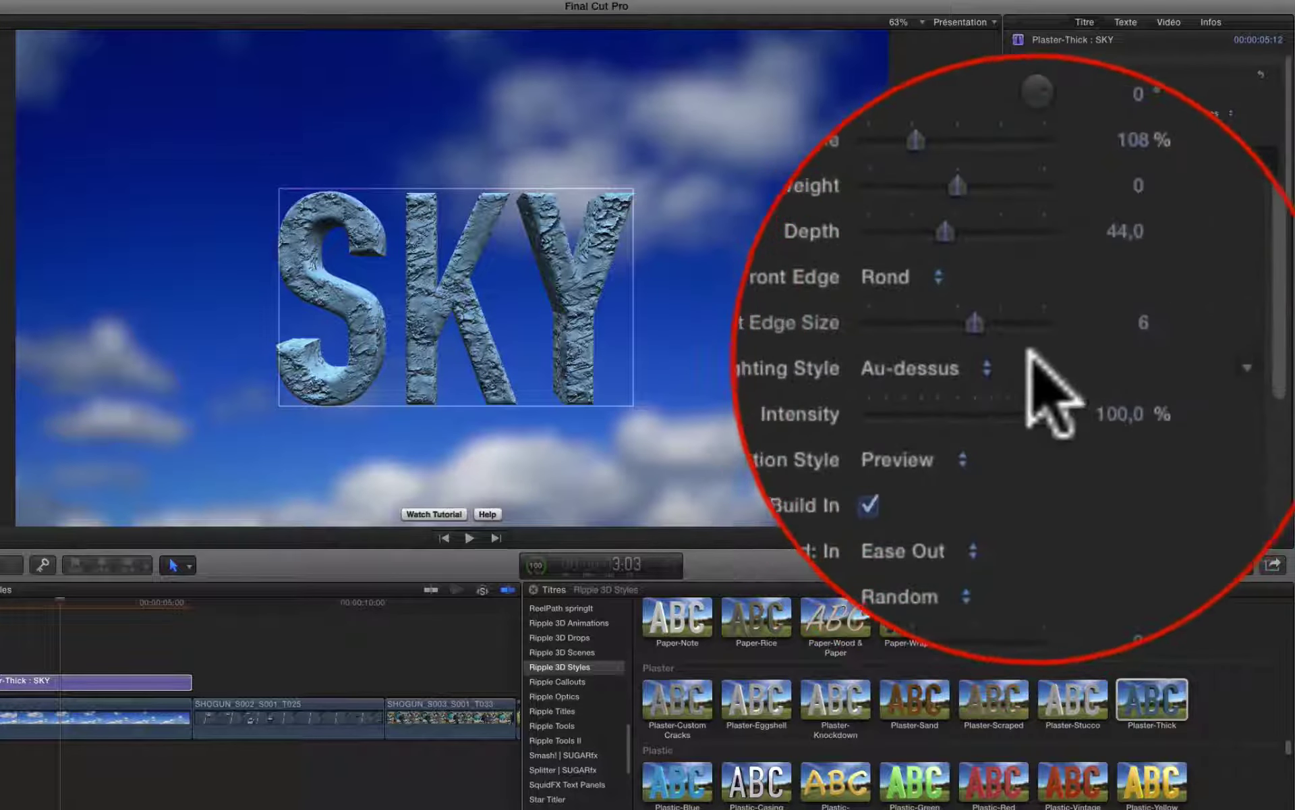
Set the SKY title's lighting style to Diagonale droite and rotate the text in 3D about its vertical axis.
{"action": "left_click", "coordinate": [1028, 351]}
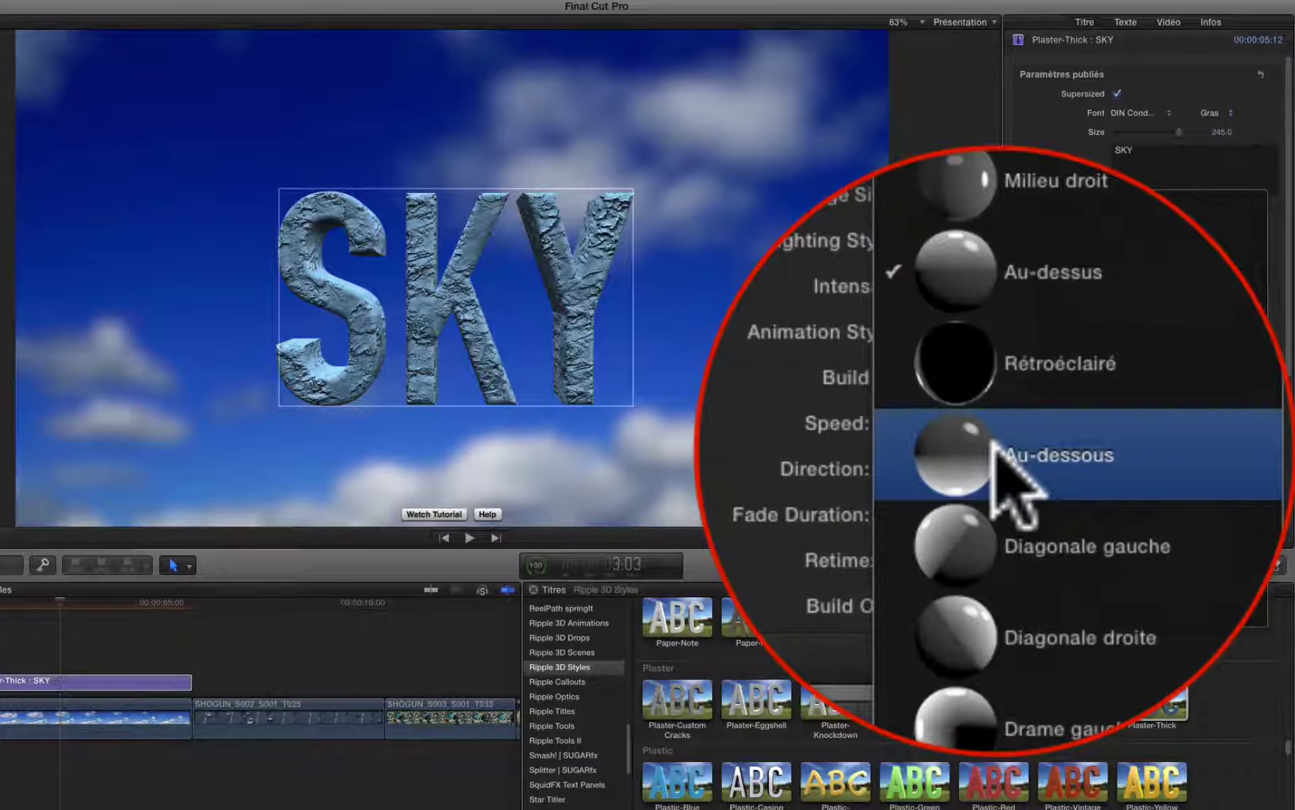
{"action": "left_click", "coordinate": [1144, 533]}
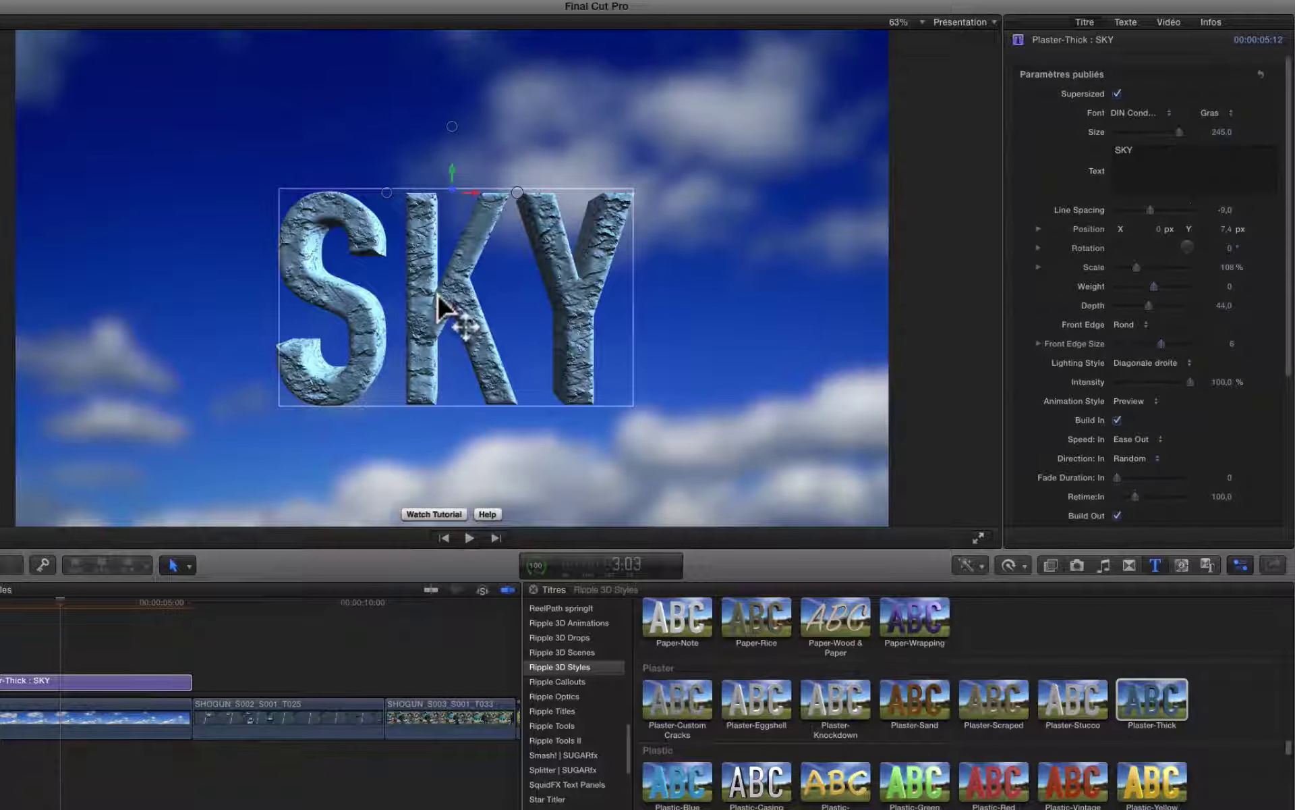
{"action": "left_click", "coordinate": [385, 199]}
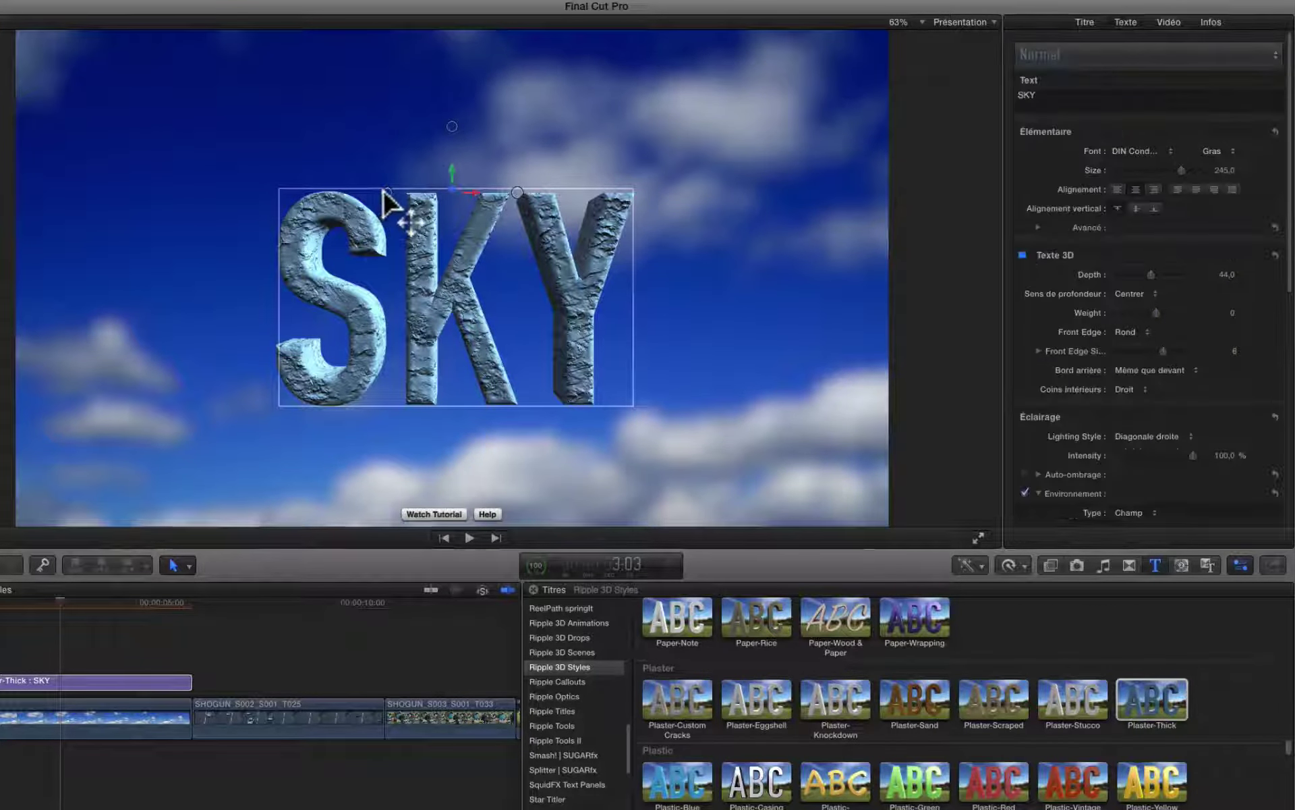
{"action": "mouse_move", "coordinate": [385, 193]}
{"action": "left_mouse_down"}
{"action": "mouse_move", "coordinate": [419, 203]}
{"action": "mouse_move", "coordinate": [401, 203]}
{"action": "mouse_move", "coordinate": [401, 188]}
{"action": "left_mouse_up"}
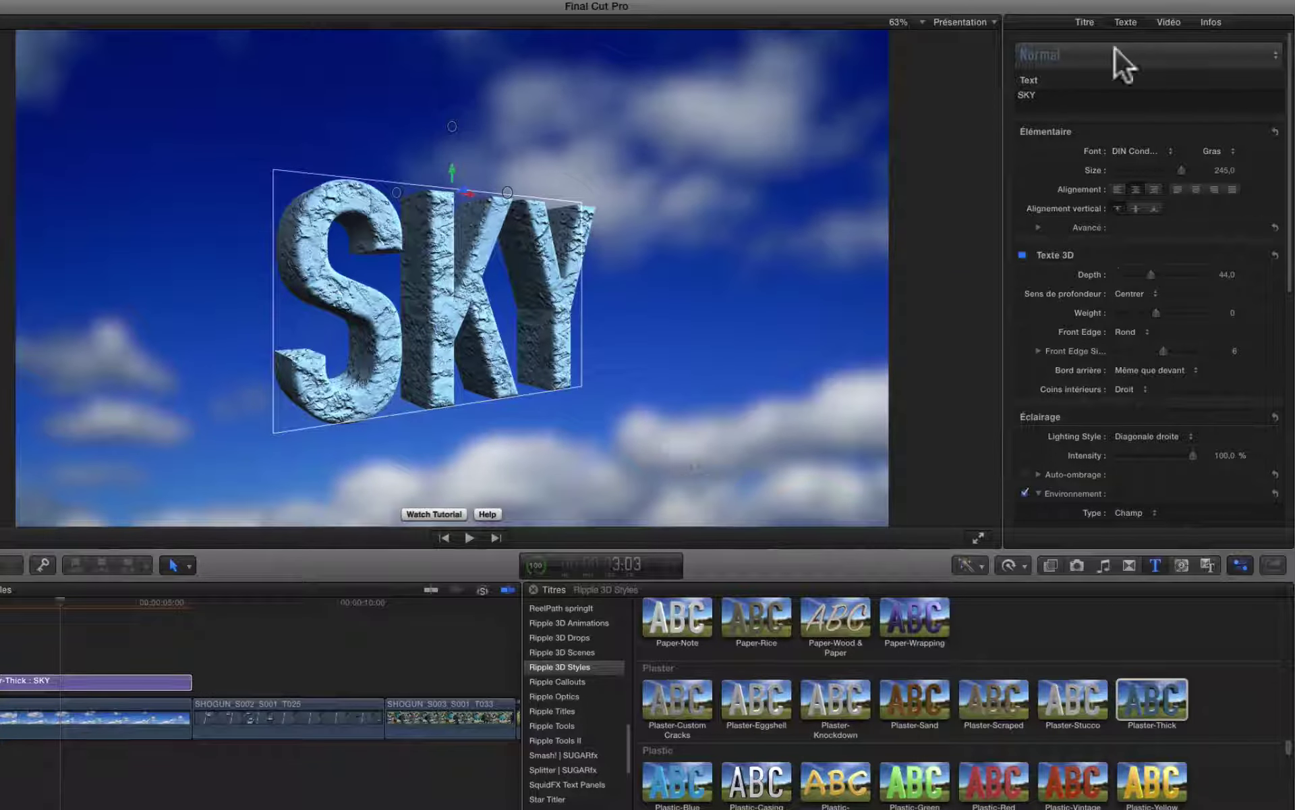
Set the SKY title's front edge size to 5.7 in its published parameters.
{"action": "left_click", "coordinate": [1088, 19]}
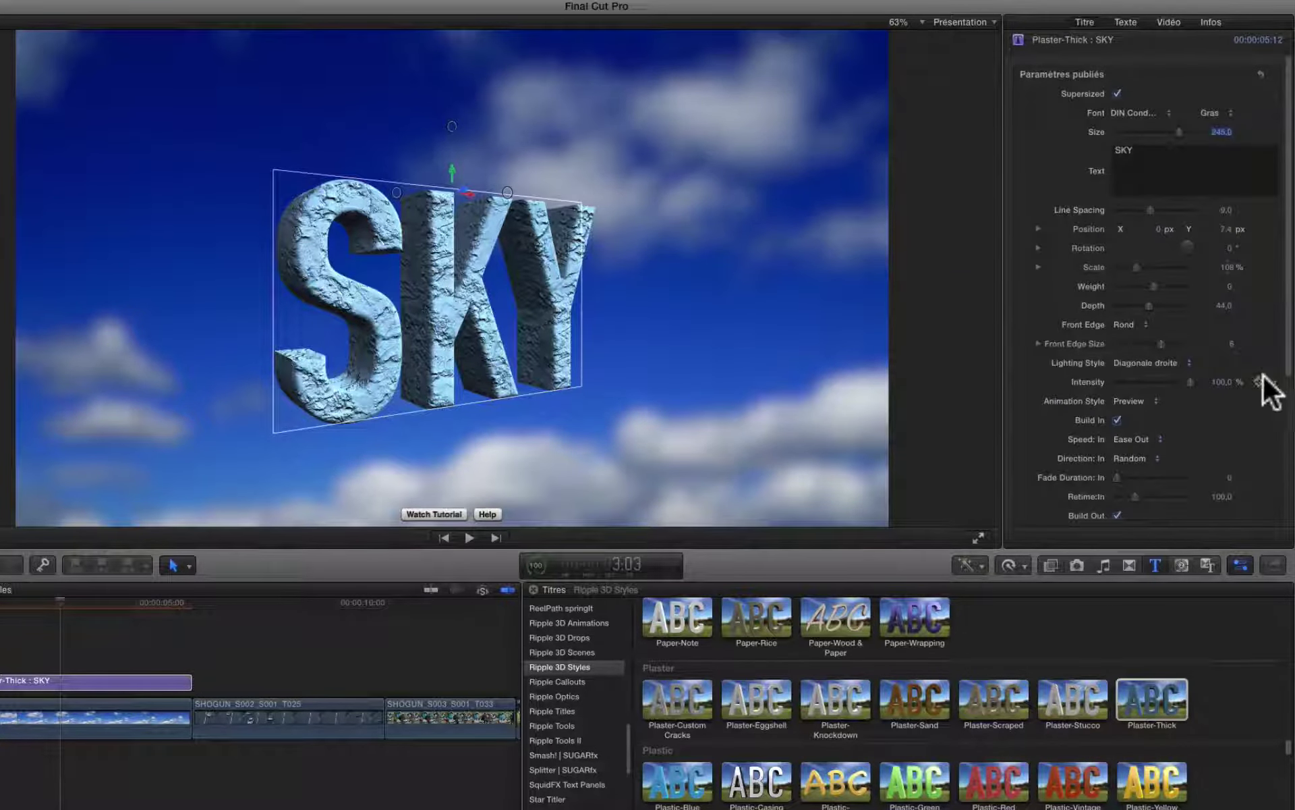
{"action": "left_click_drag", "start_coordinate": [1160, 342], "coordinate": [1172, 343]}
{"action": "left_click_drag", "start_coordinate": [1015, 347], "coordinate": [1000, 347]}
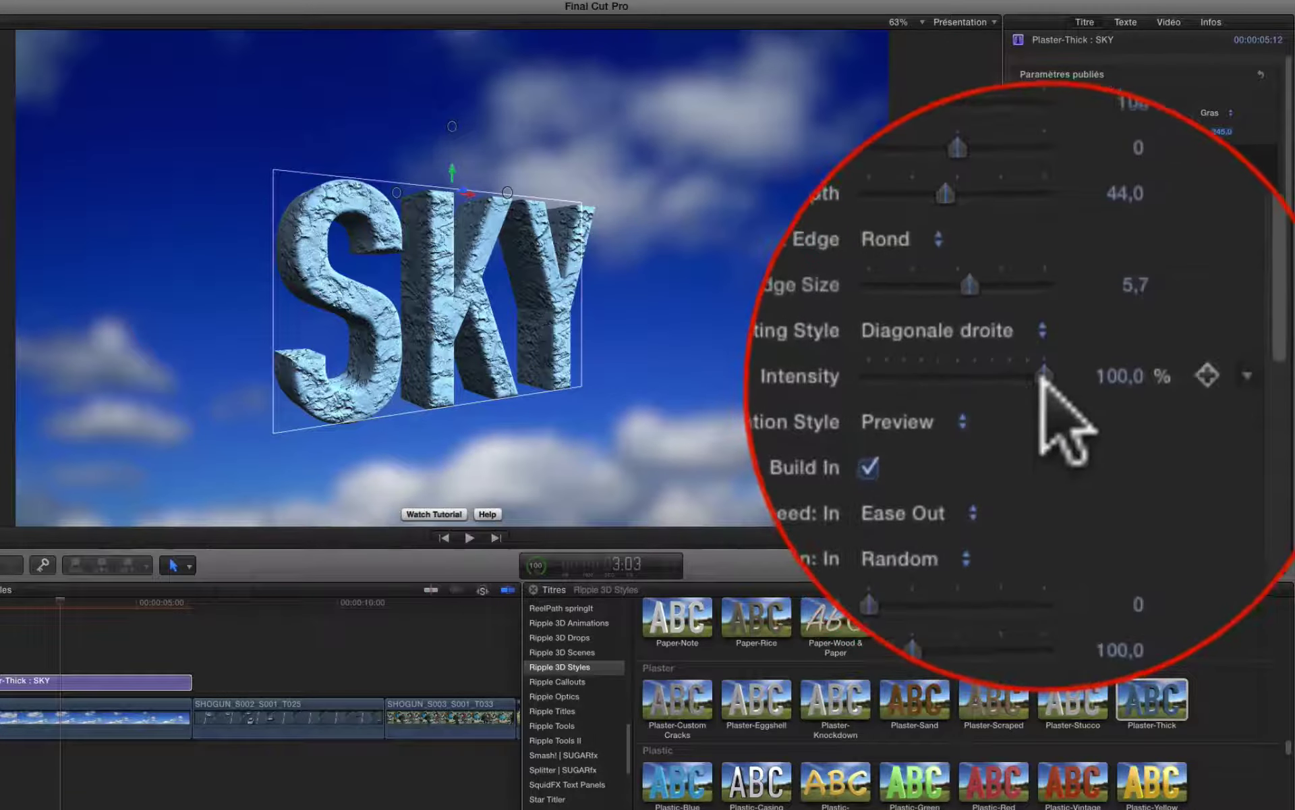
Lower the SKY title's light intensity to 71.13 % and play the title back from its start.
{"action": "mouse_move", "coordinate": [1042, 373]}
{"action": "left_mouse_down"}
{"action": "mouse_move", "coordinate": [992, 379]}
{"action": "mouse_move", "coordinate": [1091, 387]}
{"action": "left_mouse_up"}
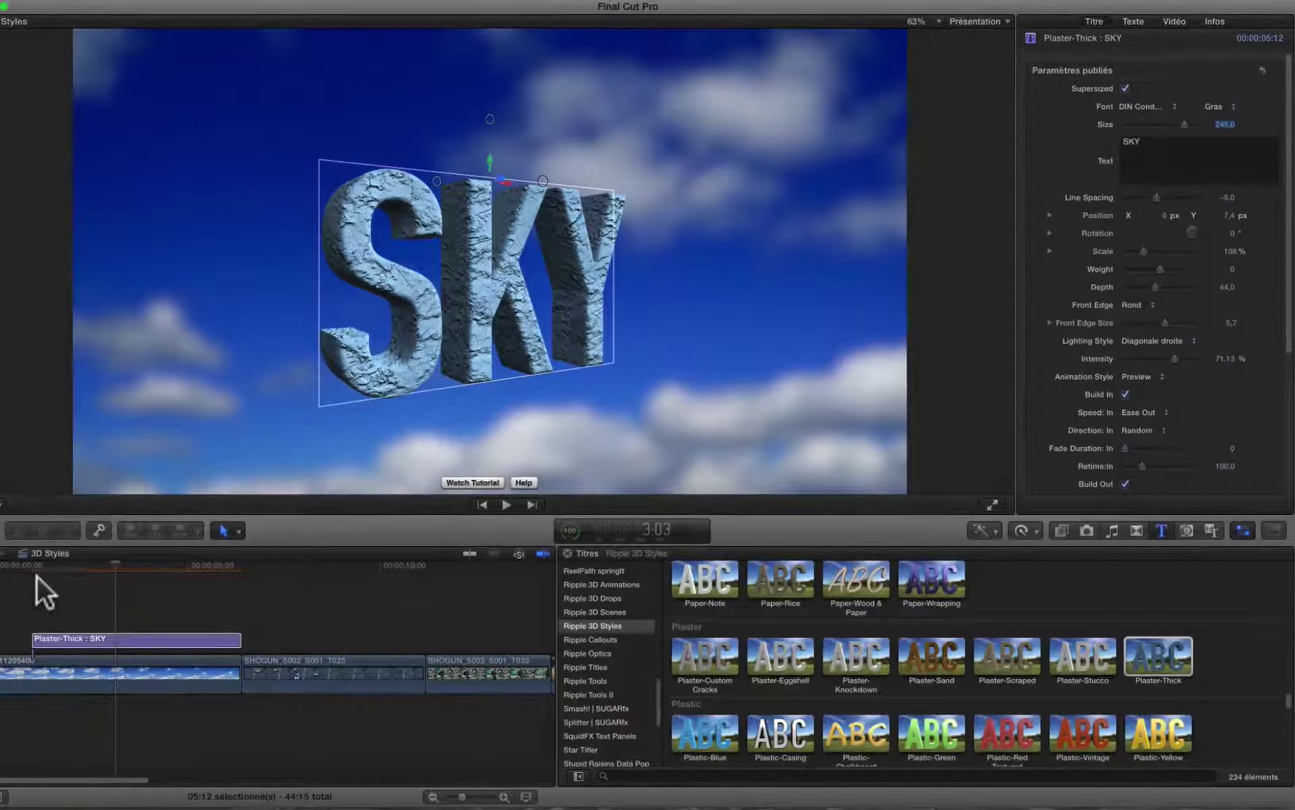
{"action": "left_click", "coordinate": [31, 568]}
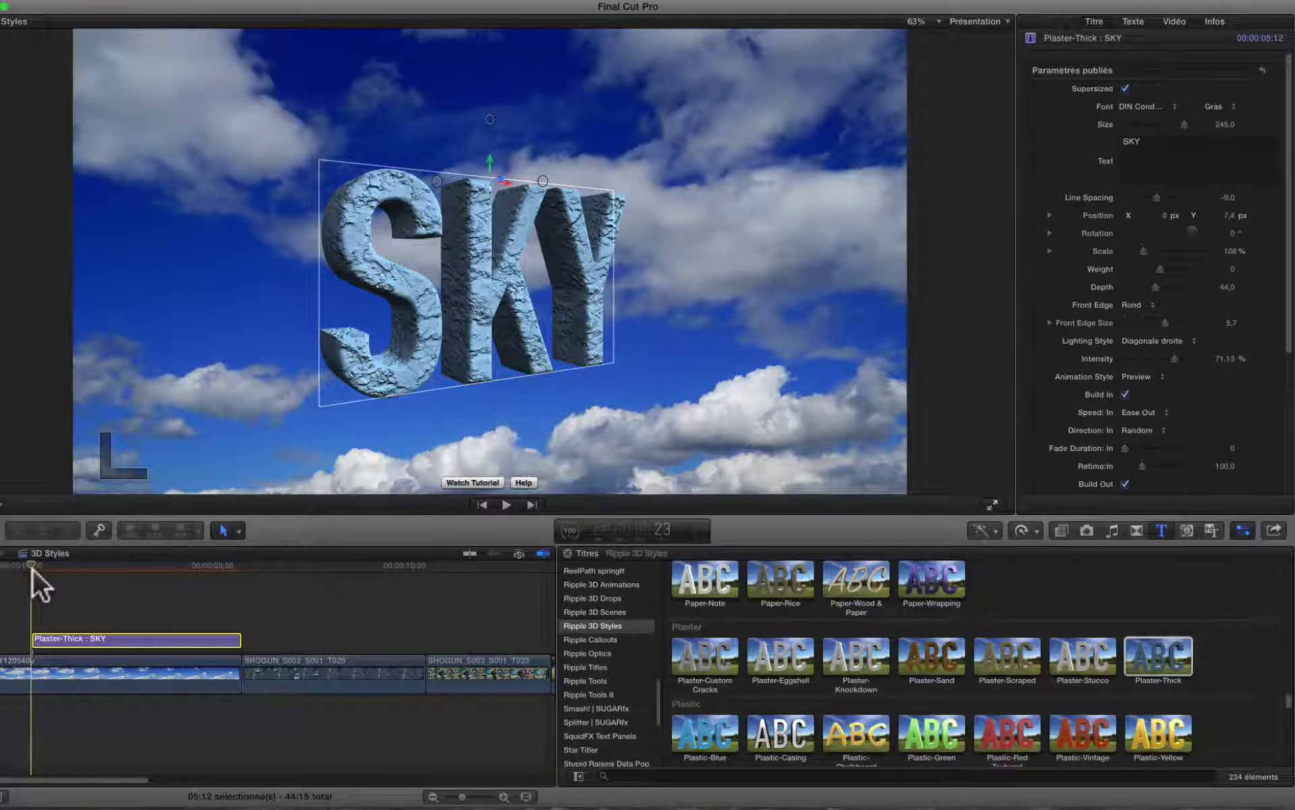
{"action": "key", "text": "l"}
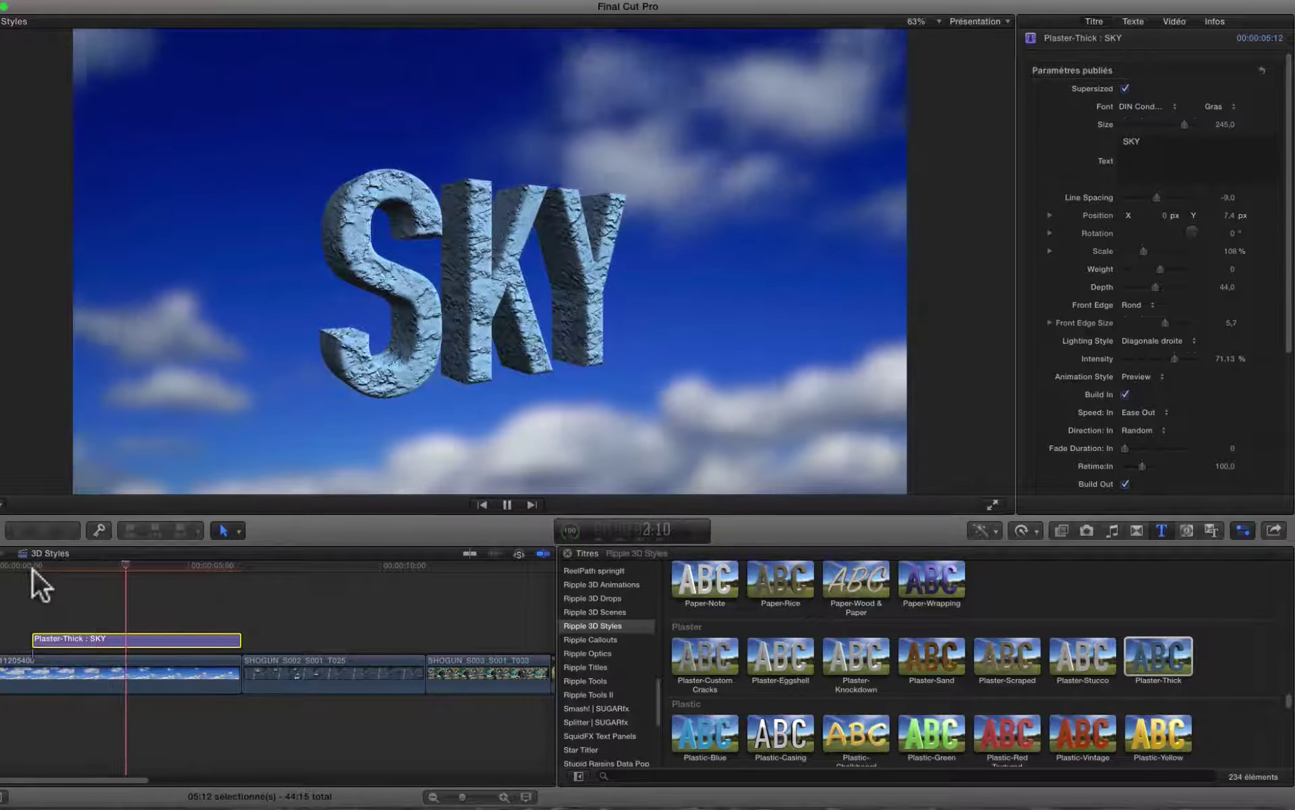
{"action": "key", "text": "k"}
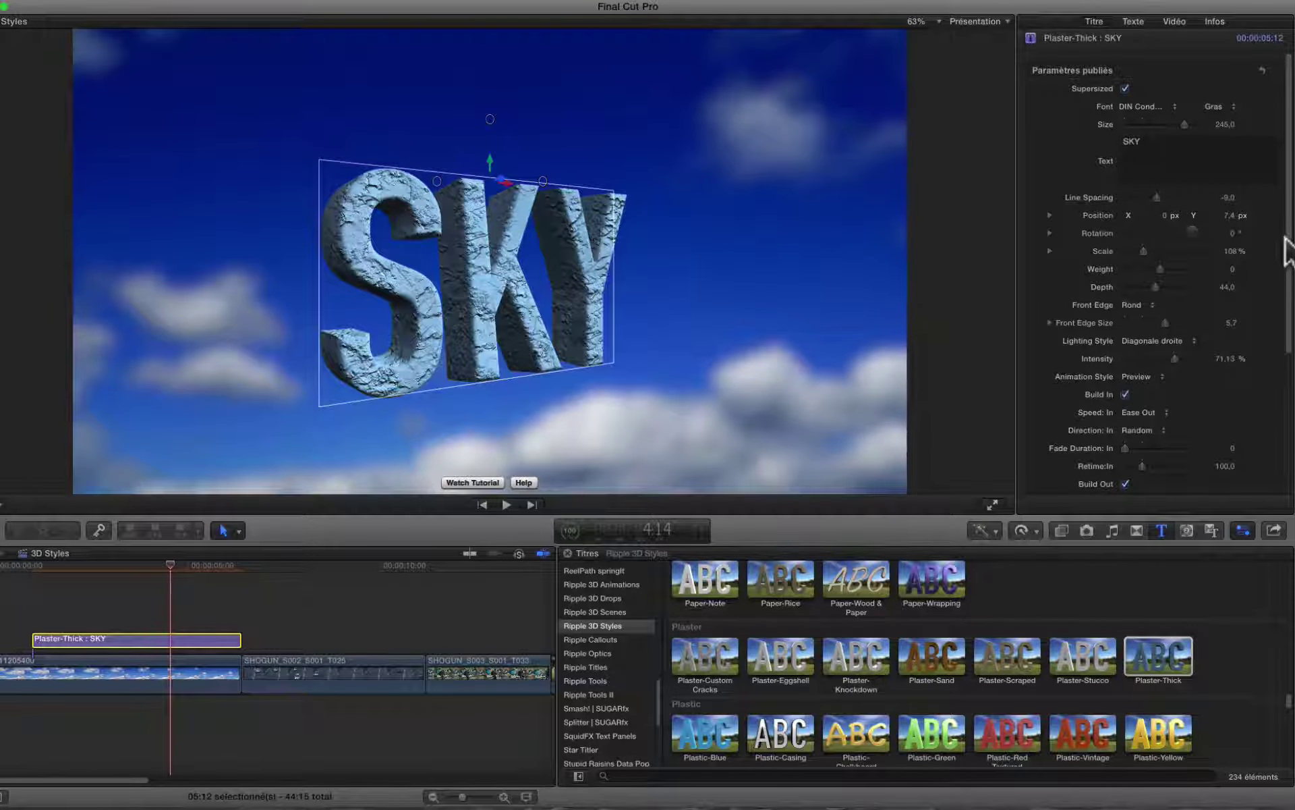
Set the SKY title's background blur to 0, and try the gradient background before switching it off again.
{"action": "scroll", "coordinate": [1285, 249], "scroll_direction": "down", "scroll_amount": 5}
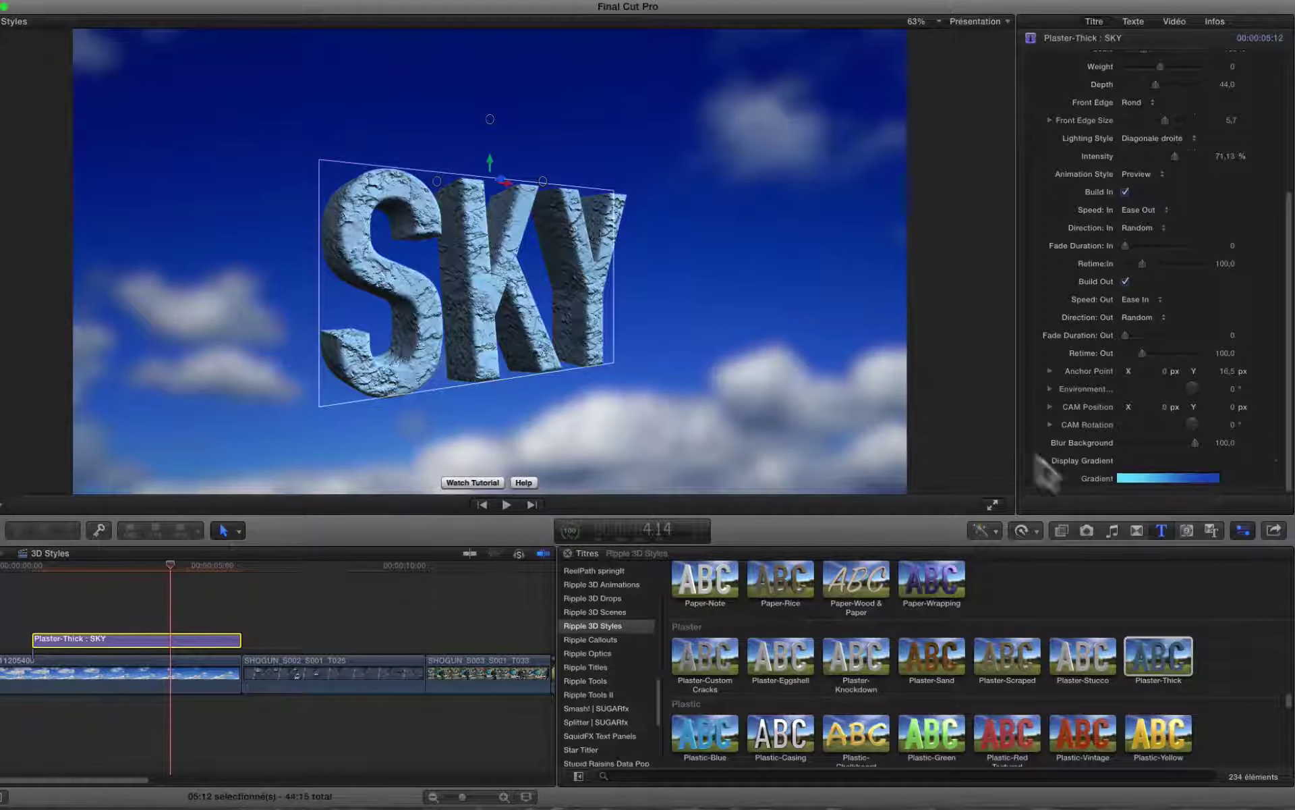
{"action": "left_click_drag", "start_coordinate": [1195, 442], "coordinate": [1135, 443]}
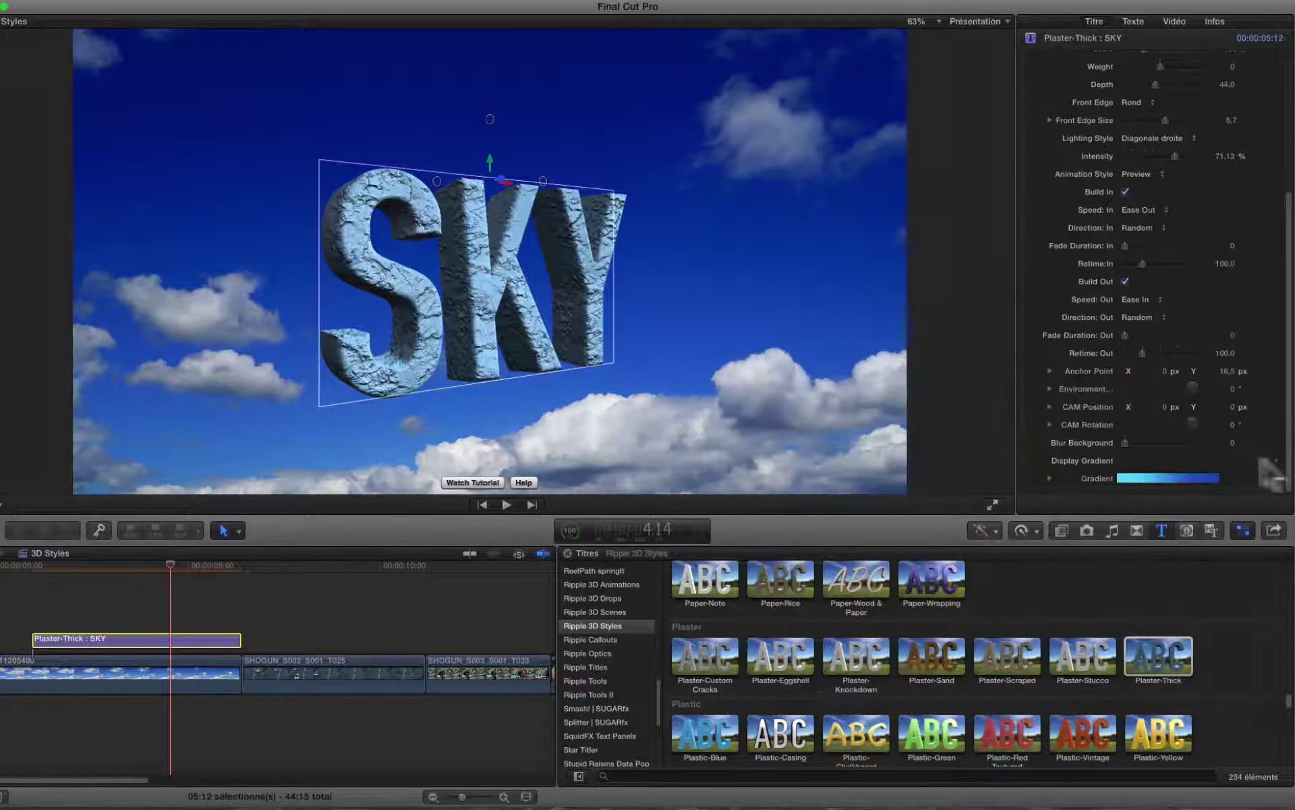
{"action": "left_click", "coordinate": [1123, 460]}
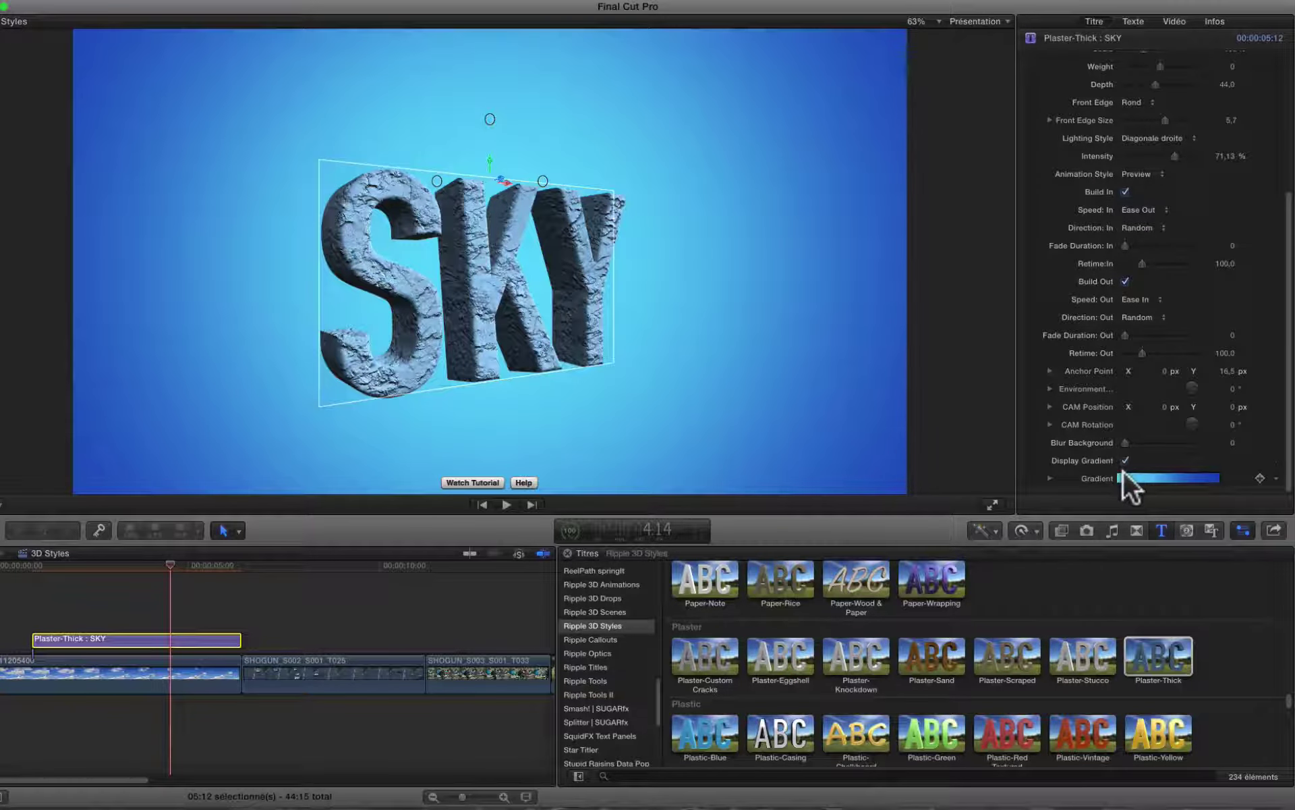
{"action": "left_click", "coordinate": [1124, 461]}
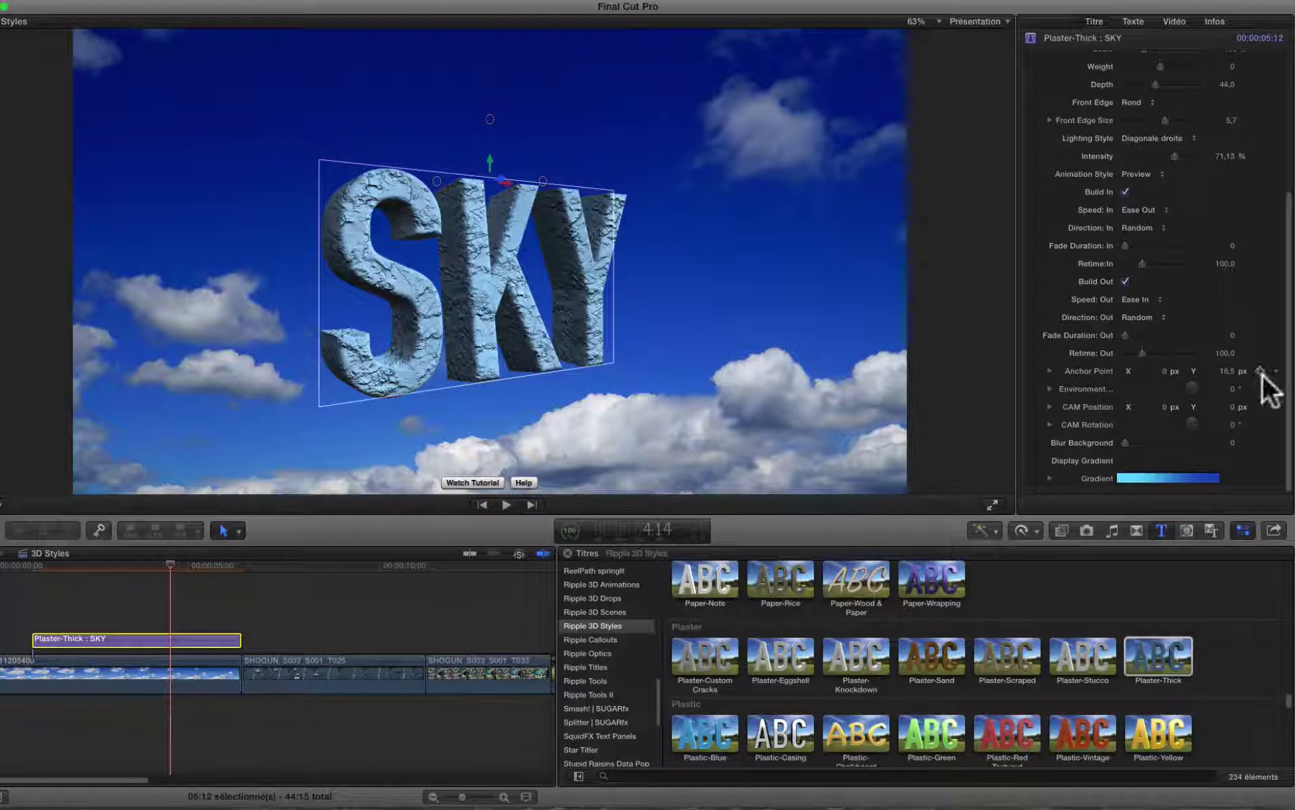
Play the sequence from before the SKY title to preview it over the unblurred sky.
{"action": "left_click_drag", "start_coordinate": [1288, 388], "coordinate": [1289, 334]}
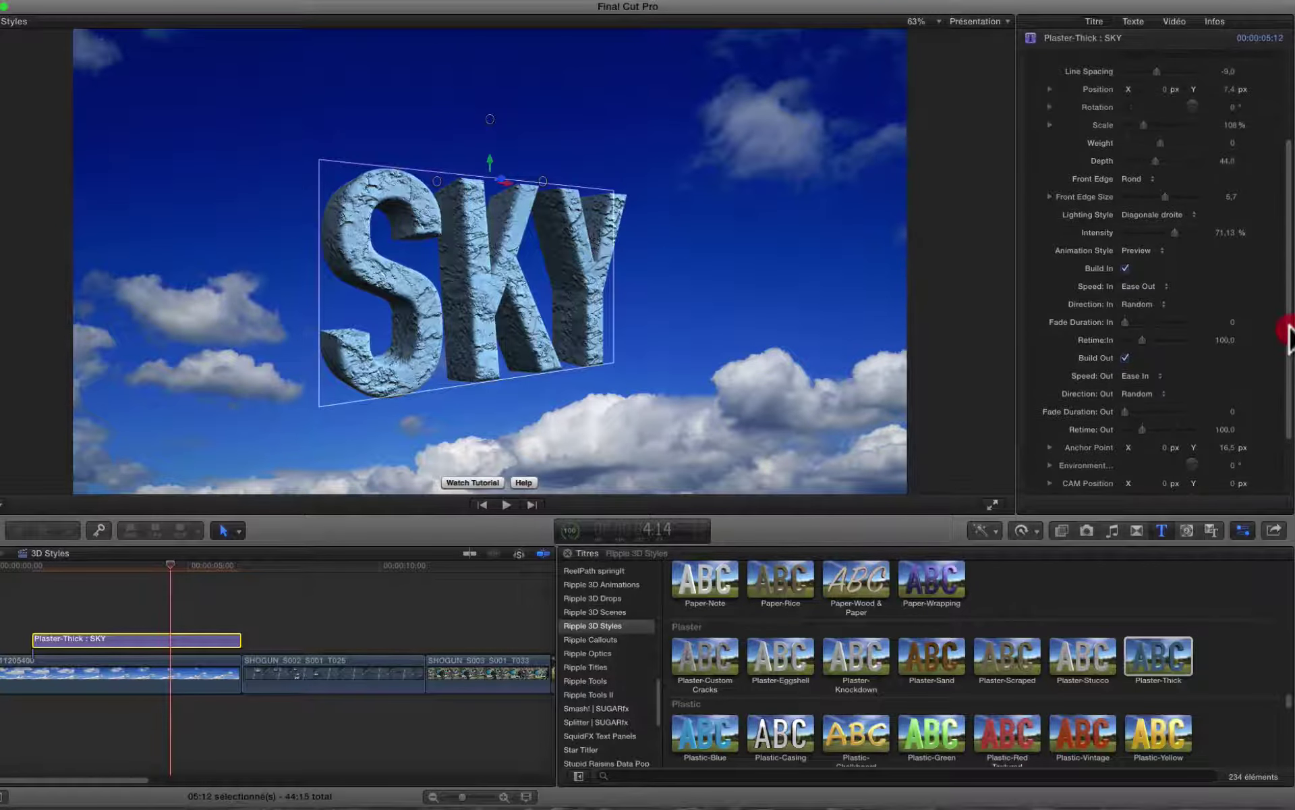
{"action": "left_click", "coordinate": [15, 571]}
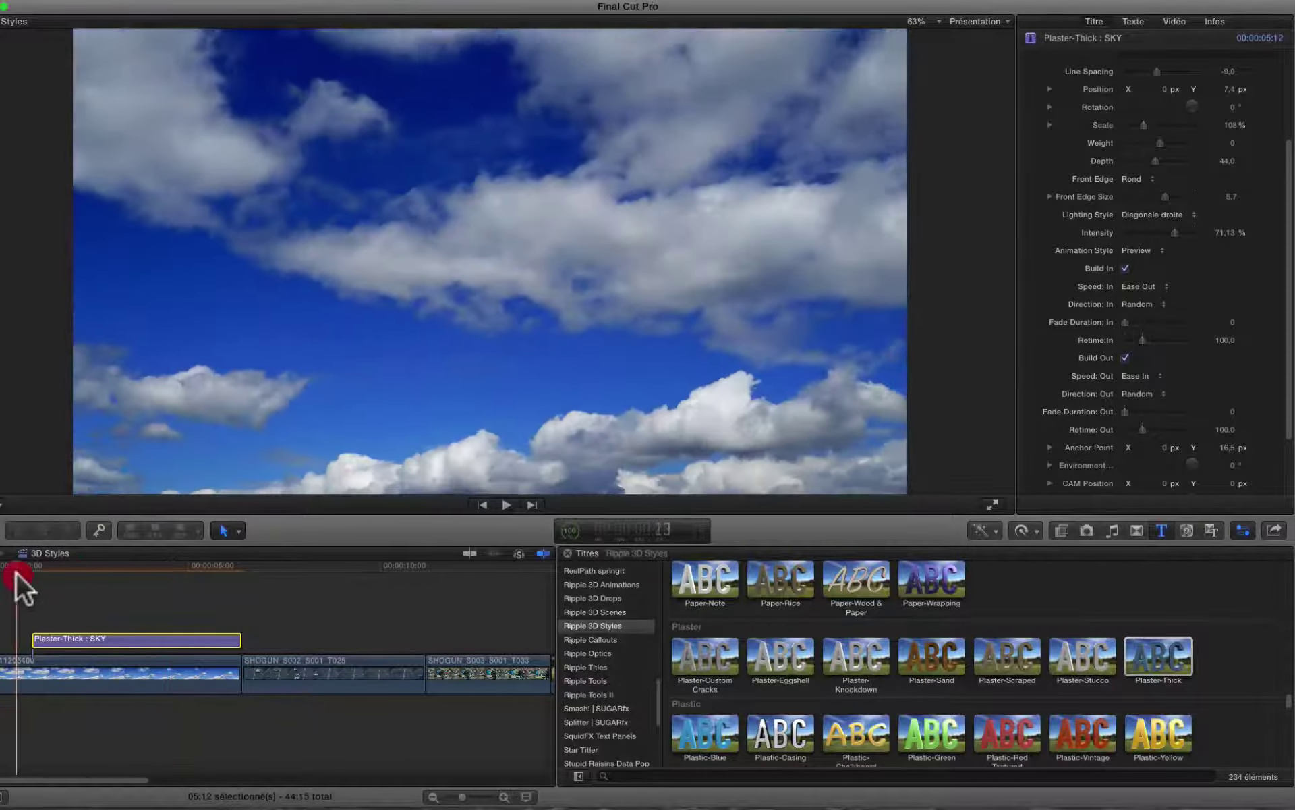
{"action": "key", "text": "space"}
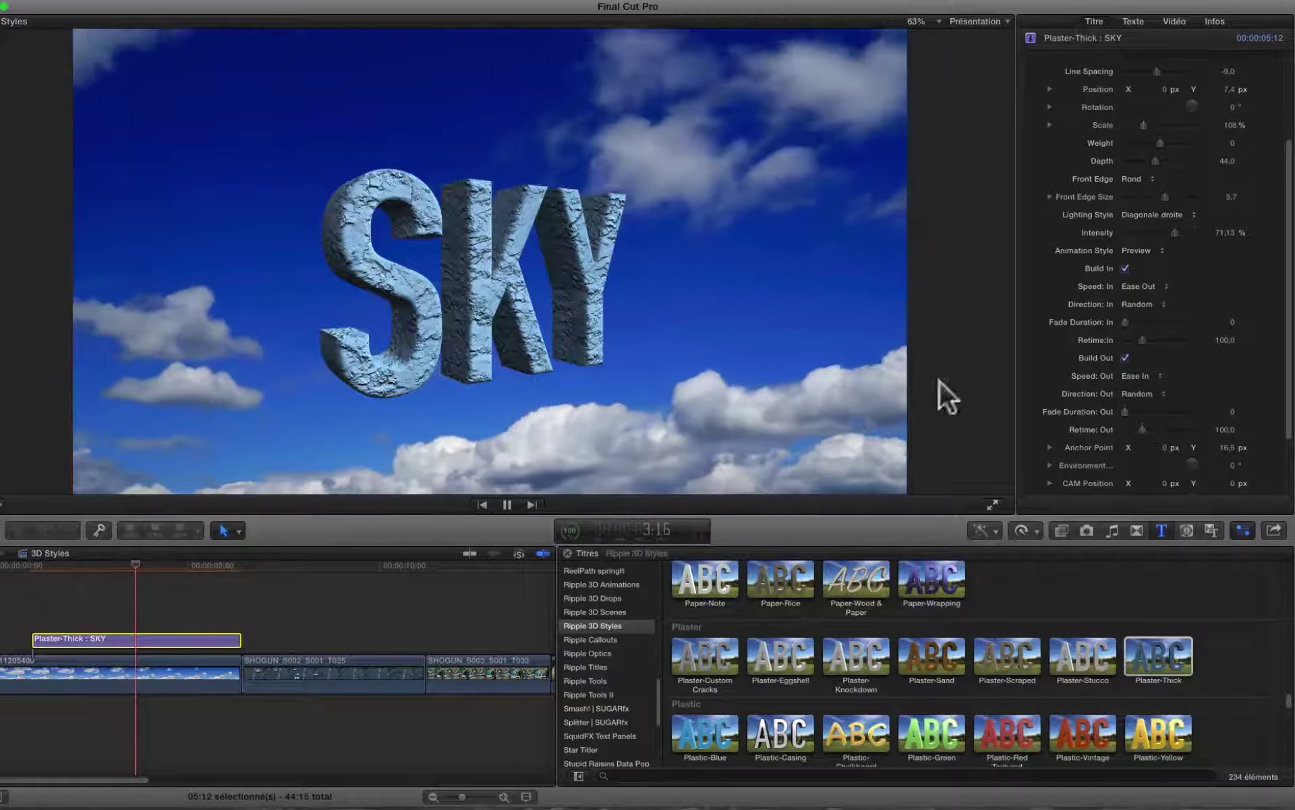
{"action": "key", "text": "space"}
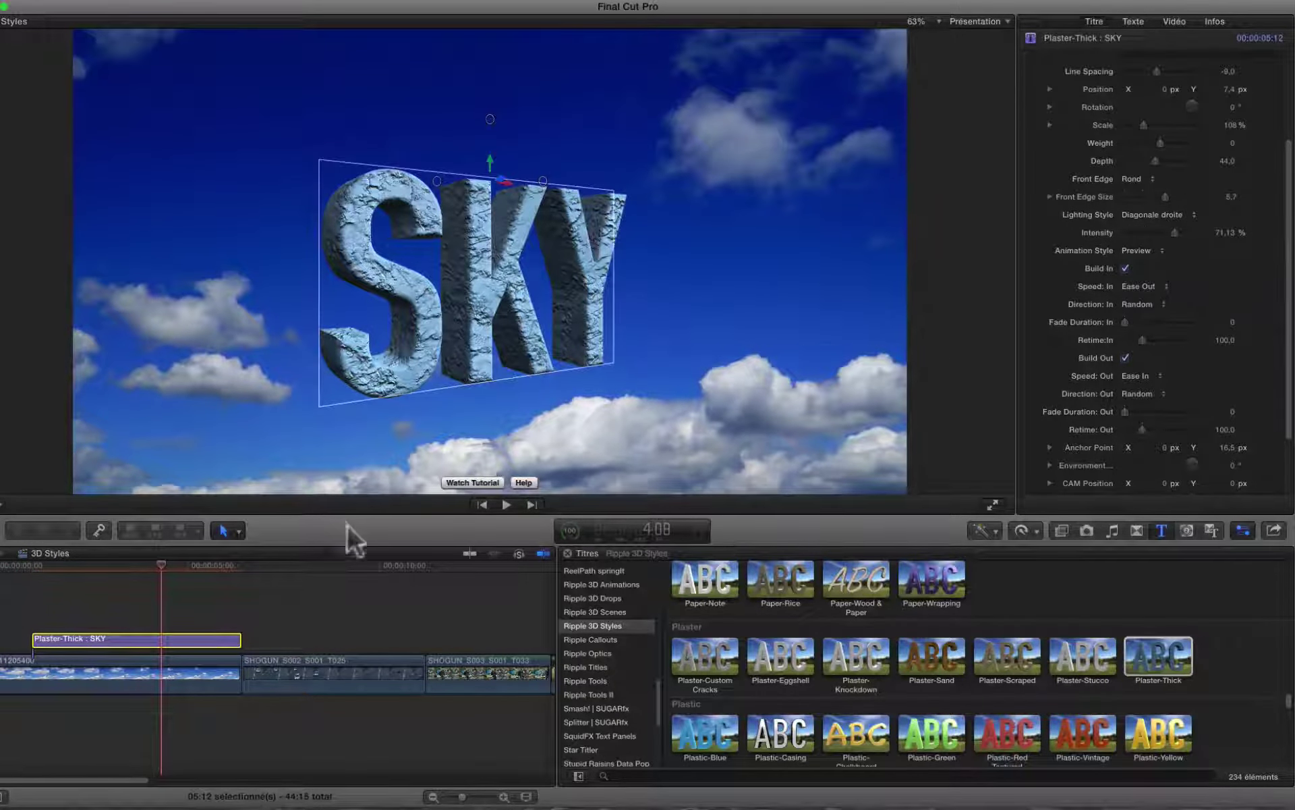
Set the SKY title's outgoing animation to Ends to Center, with a fade duration of 20.4 and a retime of 133.39.
{"action": "left_click_drag", "start_coordinate": [162, 565], "coordinate": [194, 567]}
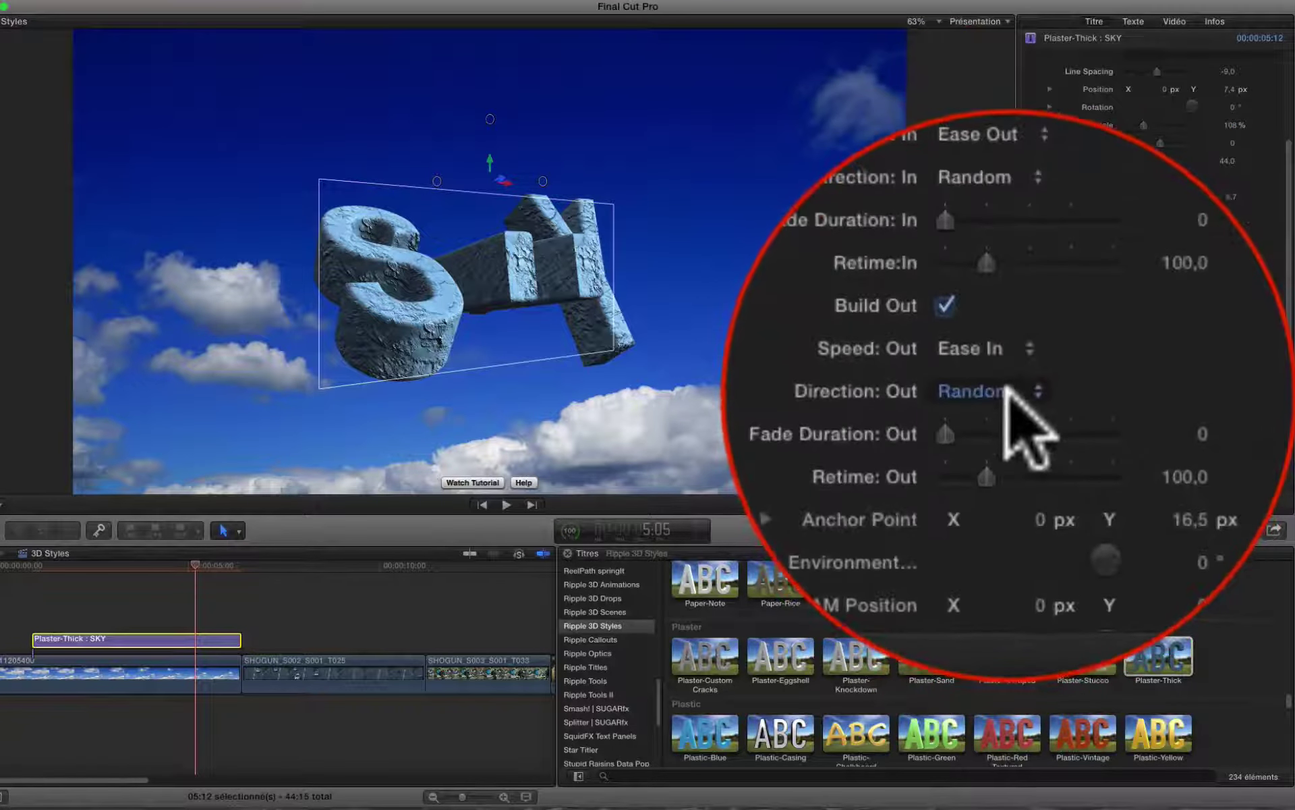
{"action": "left_click", "coordinate": [1005, 393]}
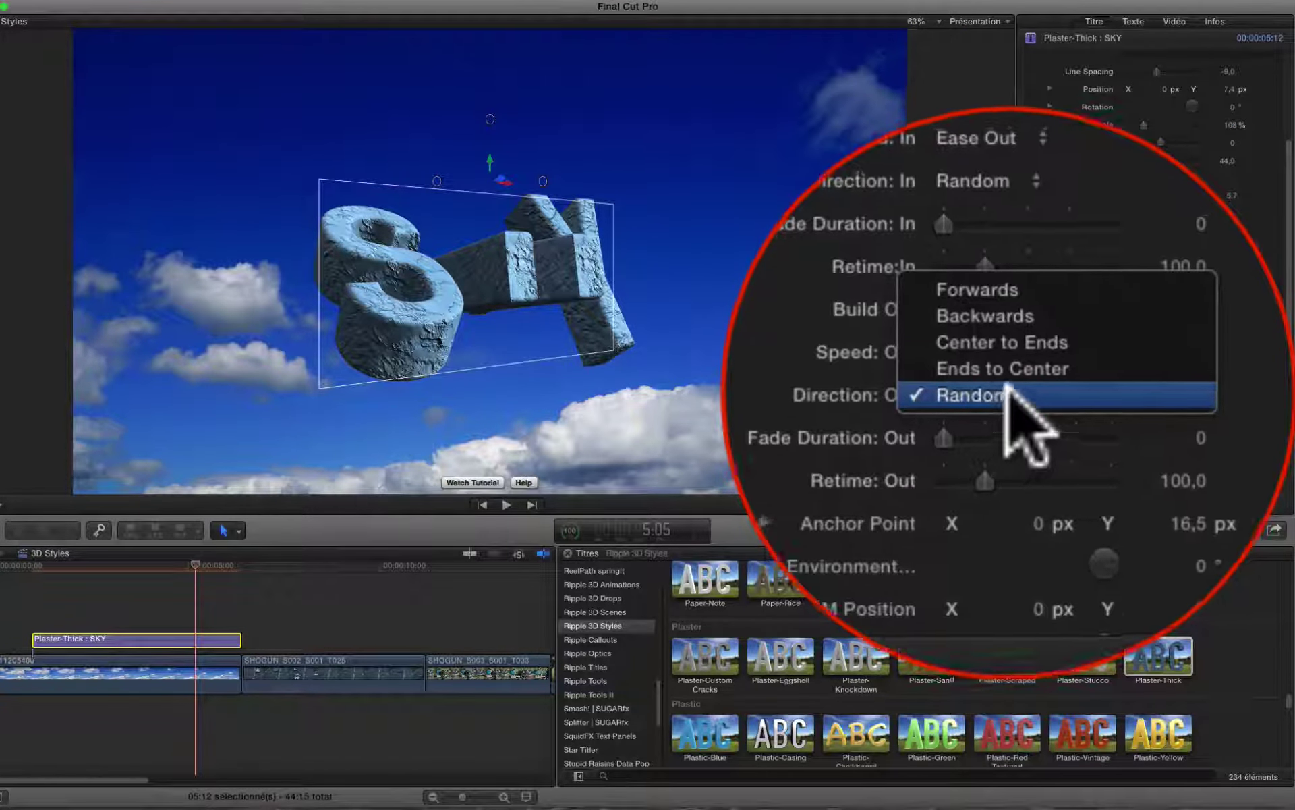
{"action": "left_click", "coordinate": [1009, 368]}
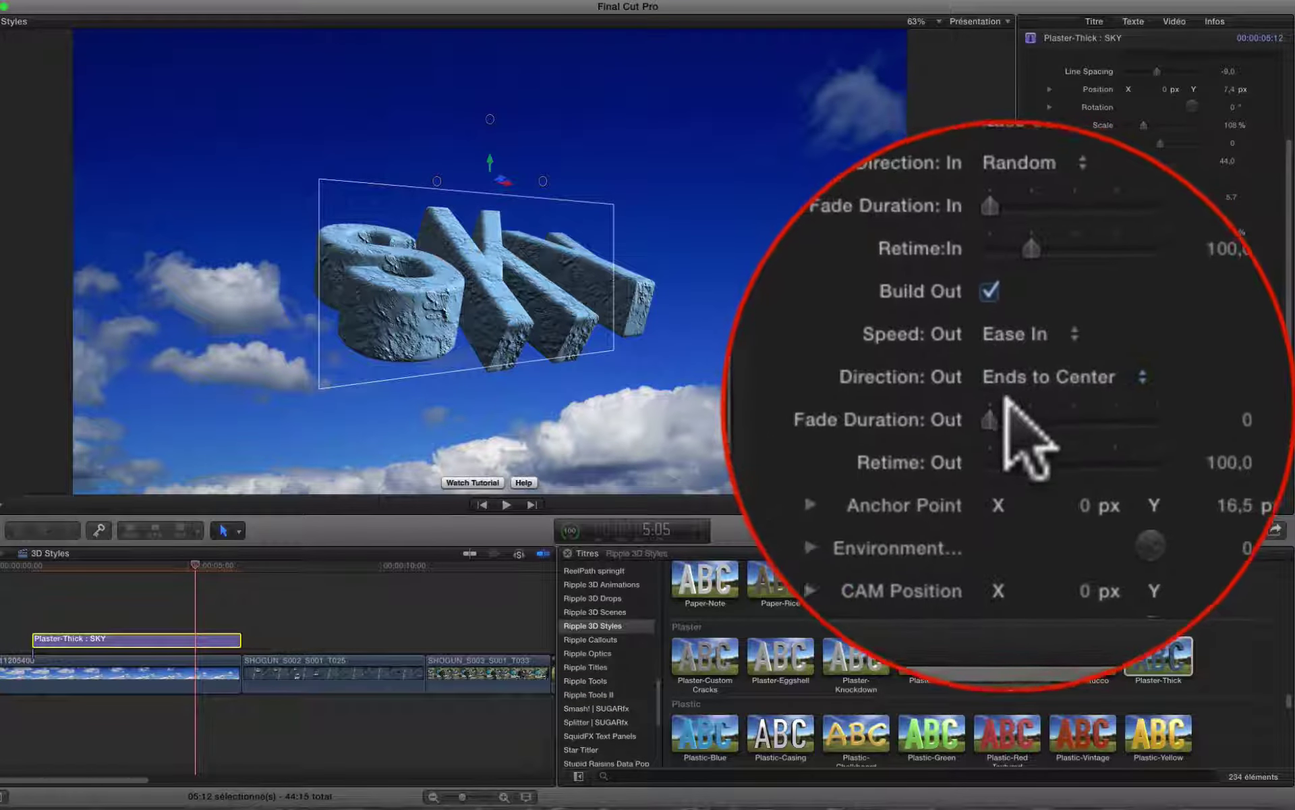
{"action": "left_click_drag", "start_coordinate": [1004, 405], "coordinate": [1016, 408]}
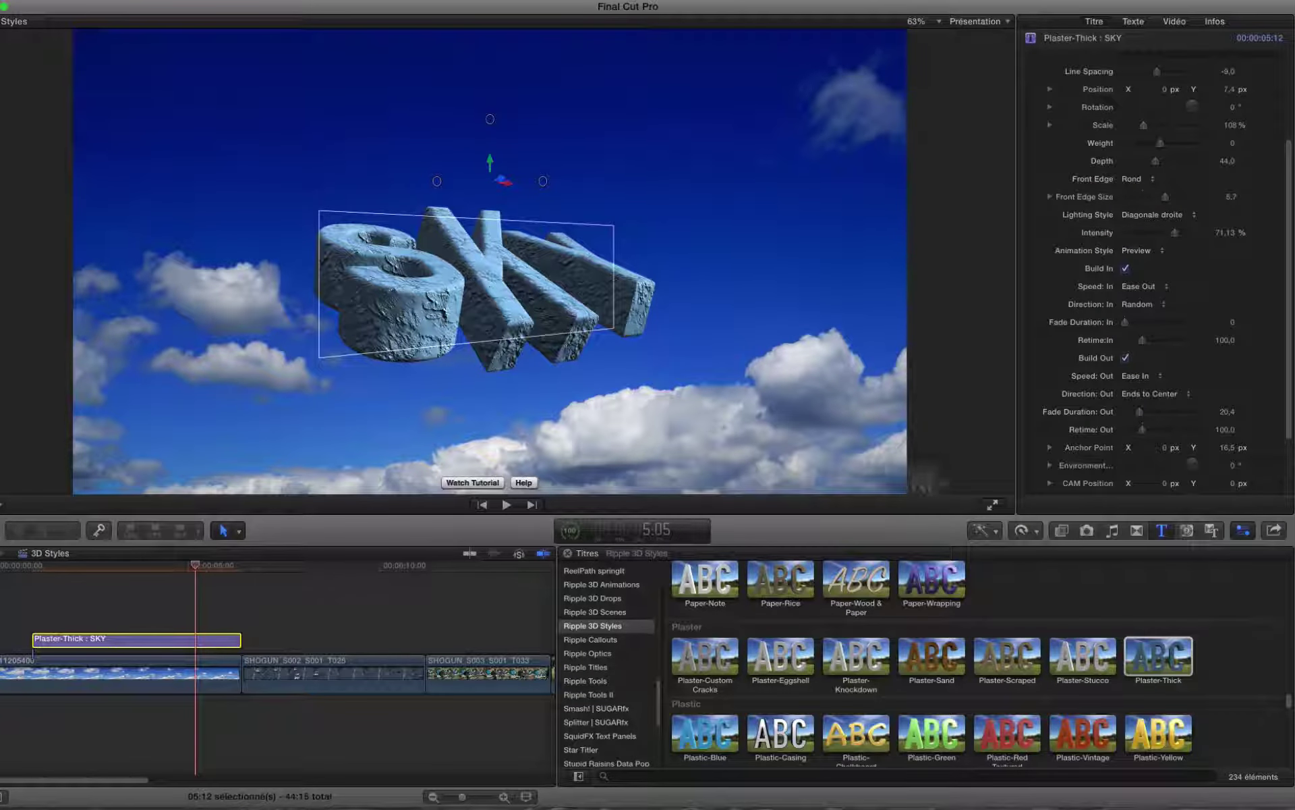
{"action": "left_click_drag", "start_coordinate": [1142, 430], "coordinate": [1165, 428]}
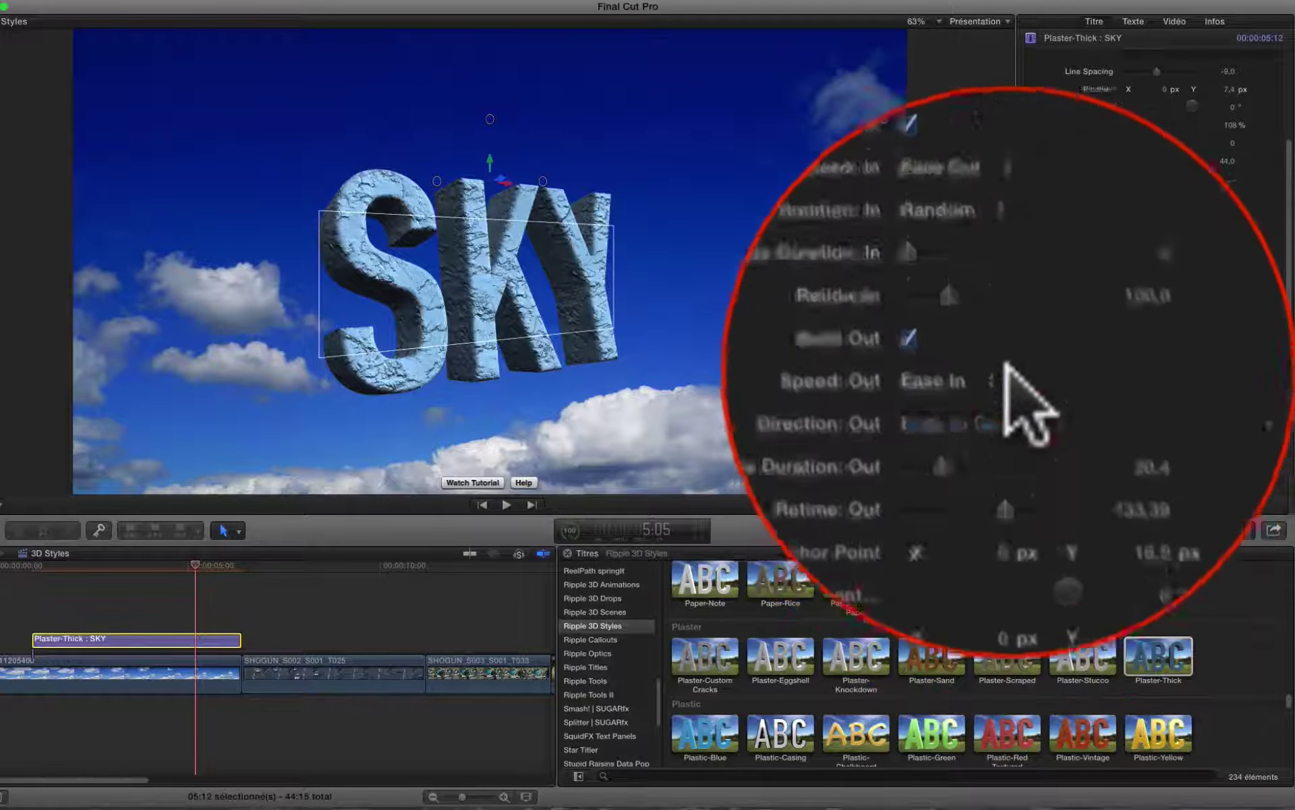
Set the SKY title's incoming animation to Forwards, with a fade duration of 25 and a retime of 140.54.
{"action": "left_click_drag", "start_coordinate": [1140, 338], "coordinate": [1172, 339]}
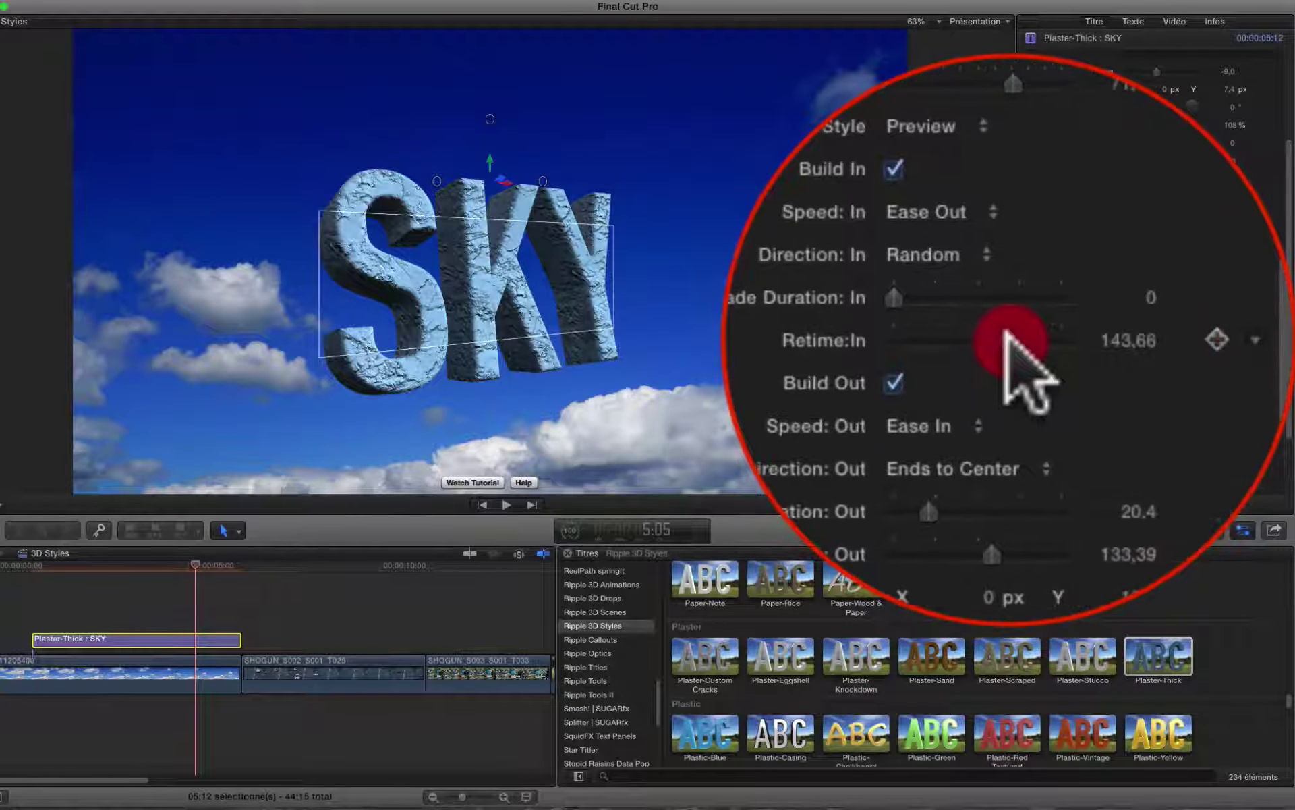
{"action": "left_click_drag", "start_coordinate": [33, 565], "coordinate": [79, 567]}
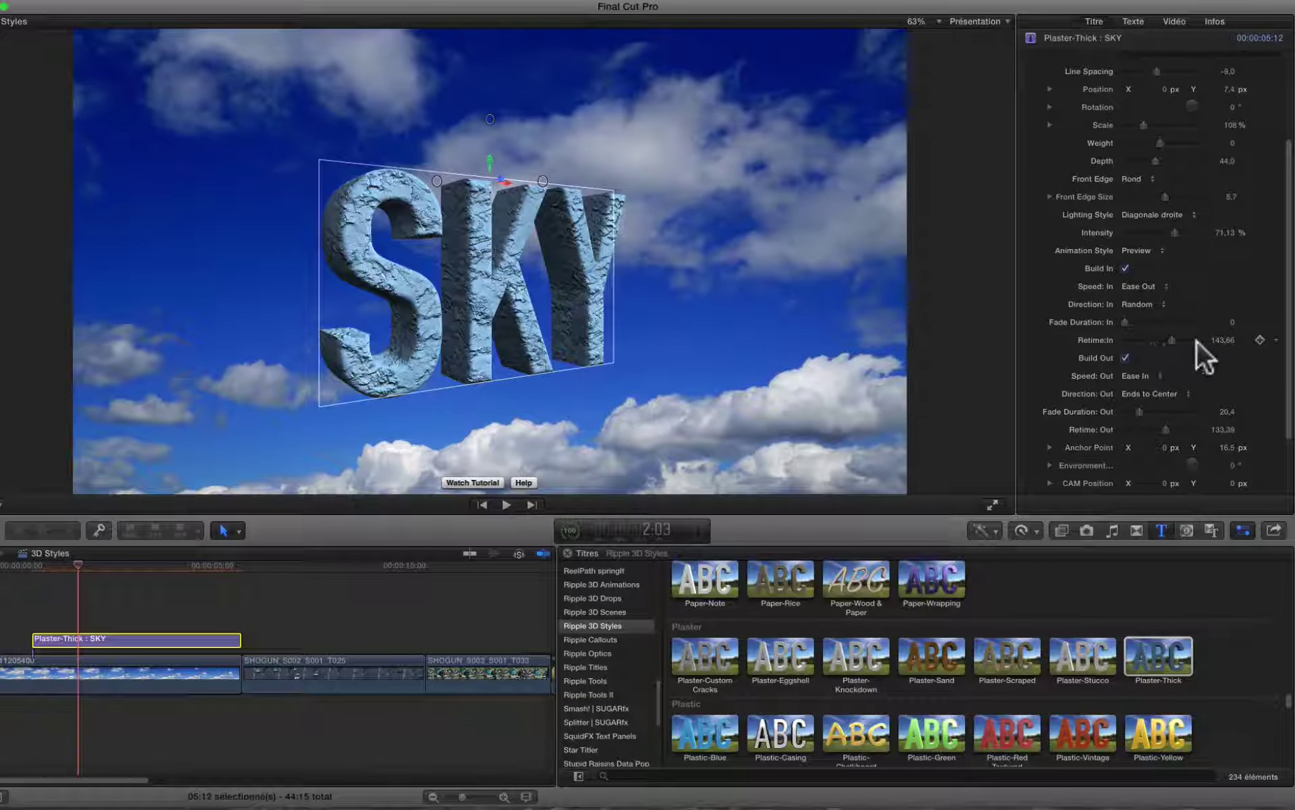
{"action": "left_click_drag", "start_coordinate": [77, 566], "coordinate": [69, 567]}
{"action": "mouse_move", "coordinate": [1170, 339]}
{"action": "left_mouse_down"}
{"action": "mouse_move", "coordinate": [1190, 337]}
{"action": "mouse_move", "coordinate": [1120, 319]}
{"action": "mouse_move", "coordinate": [1136, 319]}
{"action": "left_mouse_up"}
Play the SKY title from its start to preview the revised incoming and outgoing animations.
{"action": "left_click_drag", "start_coordinate": [66, 556], "coordinate": [31, 564]}
{"action": "key", "text": "space"}
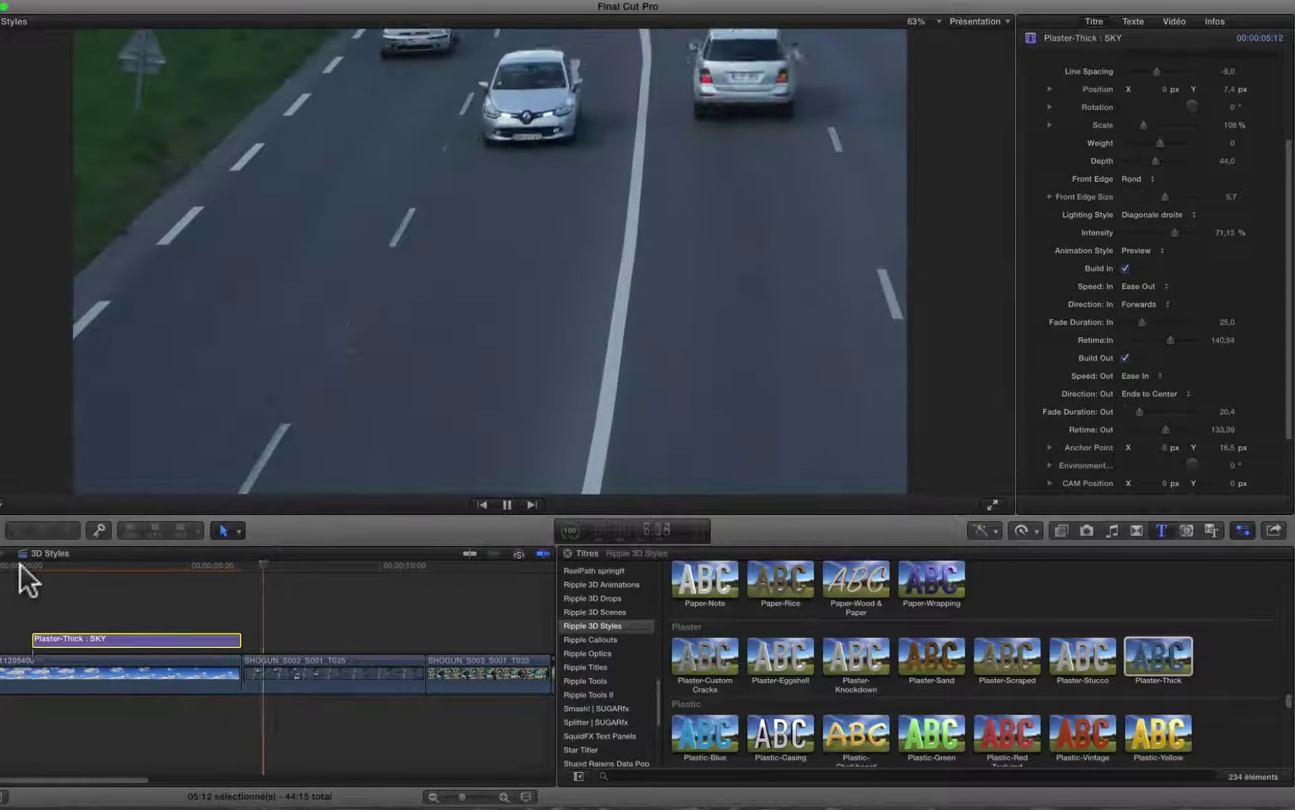
{"action": "key", "text": "space"}
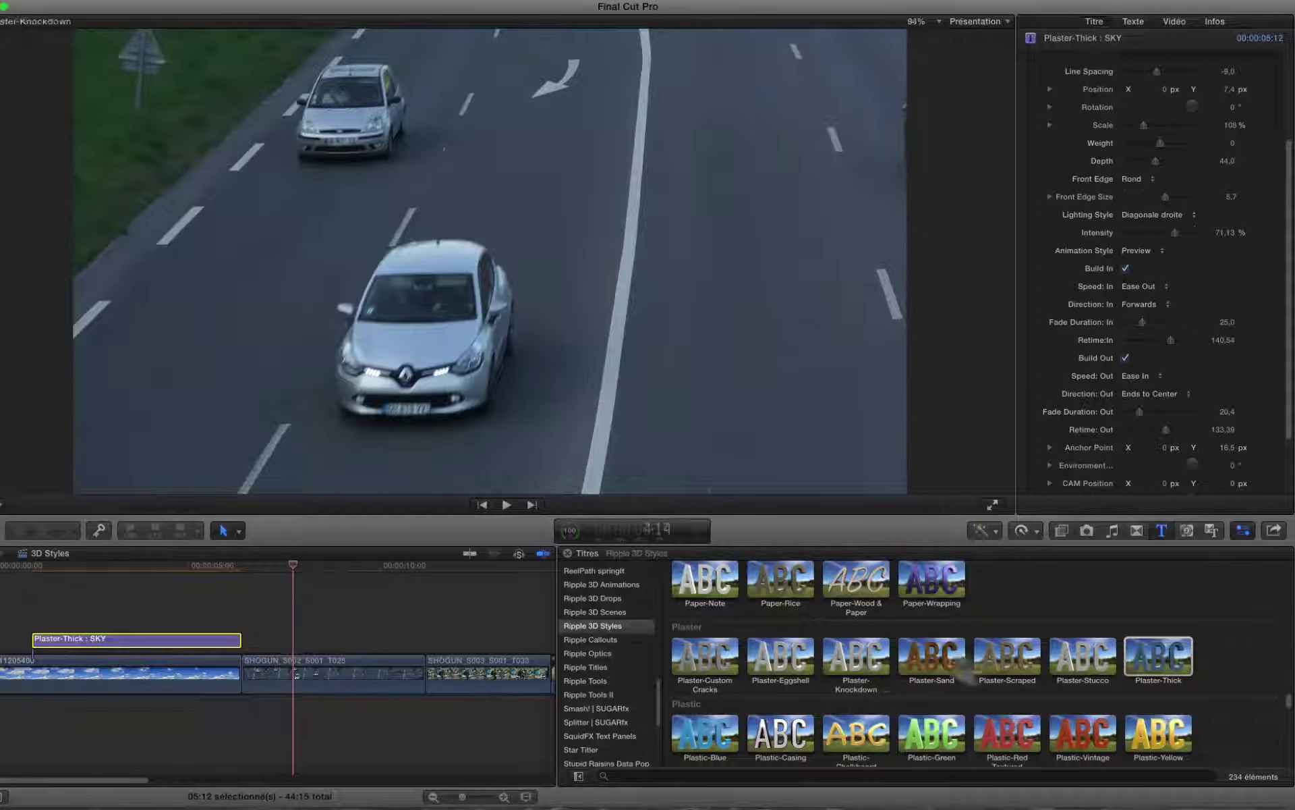
Add the Metal-Rust on Yellow title above the road clip and trim its end to a duration of 4 seconds.
{"action": "scroll", "coordinate": [702, 708], "scroll_direction": "up", "scroll_amount": 10}
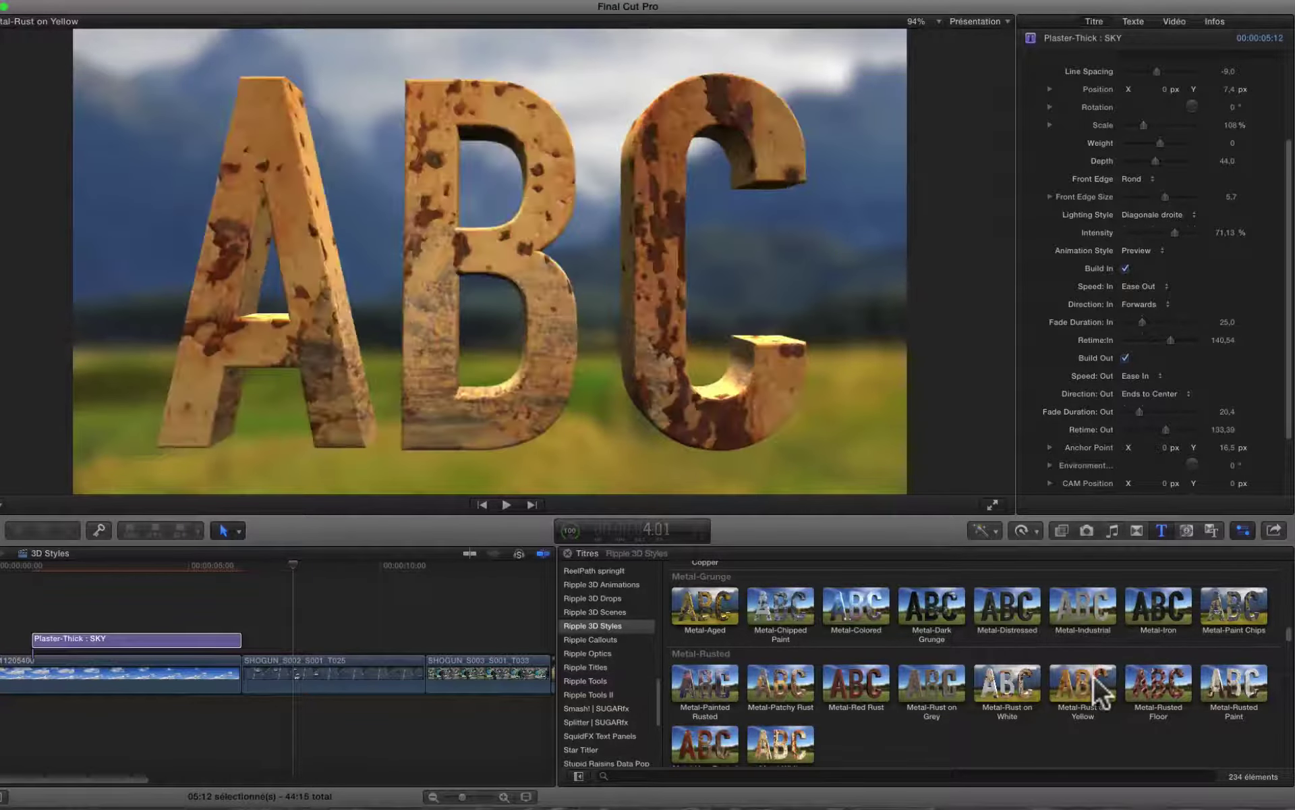
{"action": "left_click", "coordinate": [1093, 675]}
{"action": "left_click_drag", "start_coordinate": [1083, 685], "coordinate": [273, 612]}
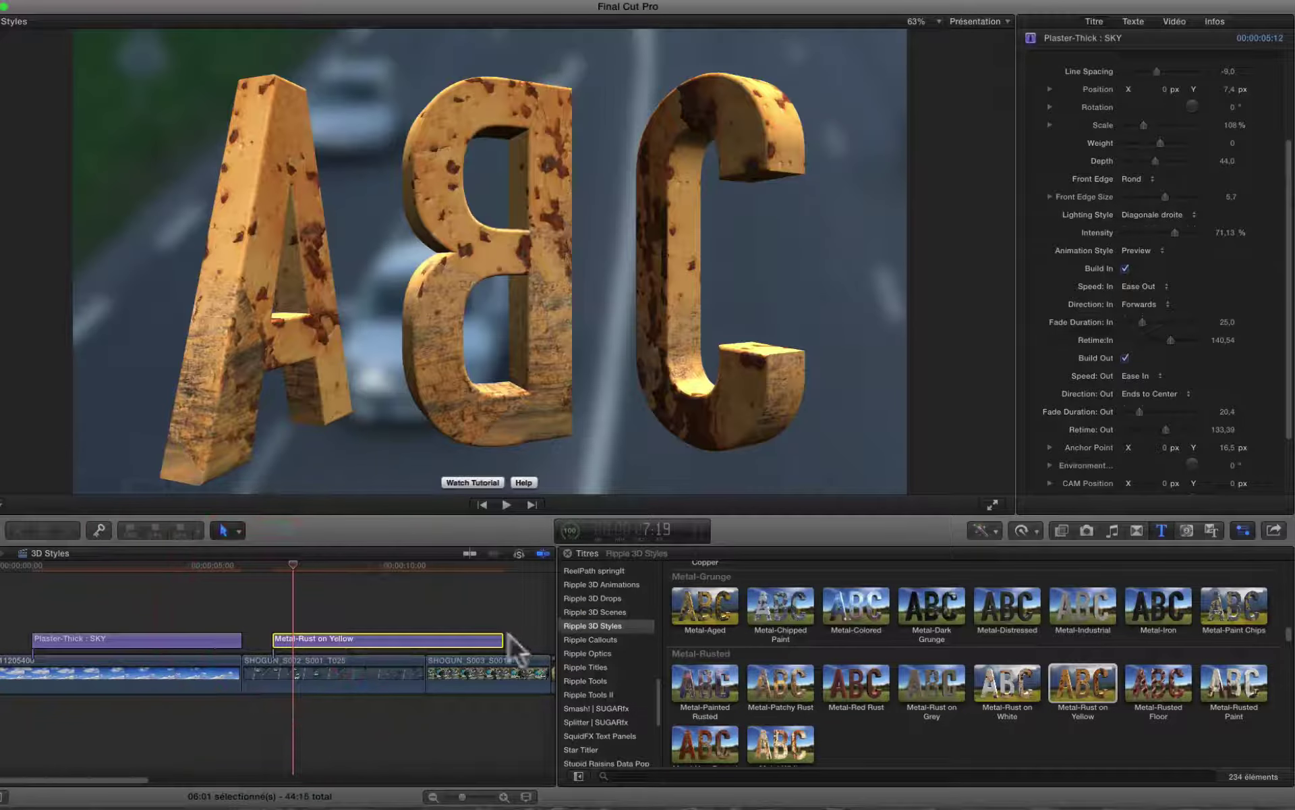
{"action": "left_click_drag", "start_coordinate": [465, 641], "coordinate": [422, 637]}
Lower the Metal-Rust on Yellow title's background blur to 5 and set its text size to 224.
{"action": "left_click", "coordinate": [342, 616]}
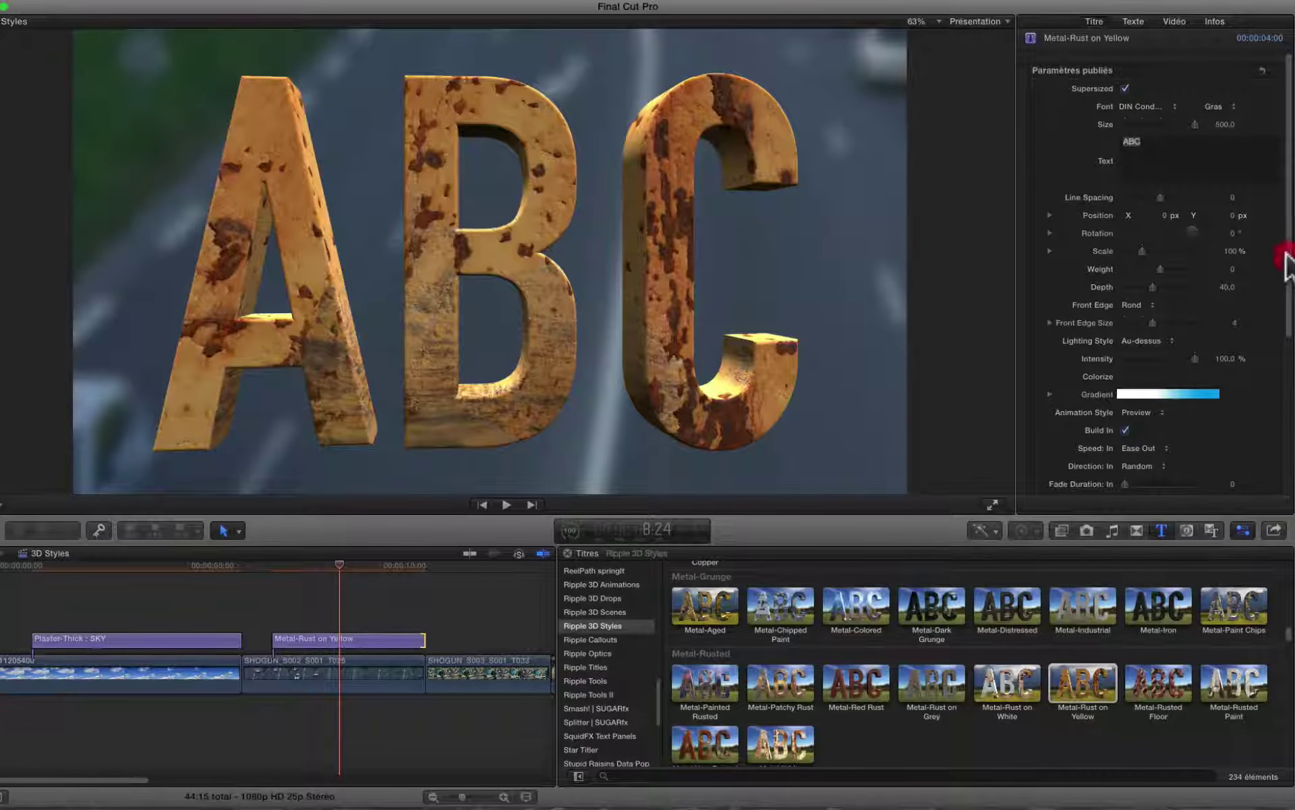
{"action": "left_click_drag", "start_coordinate": [1287, 267], "coordinate": [1287, 304]}
{"action": "left_click_drag", "start_coordinate": [1194, 448], "coordinate": [1131, 446]}
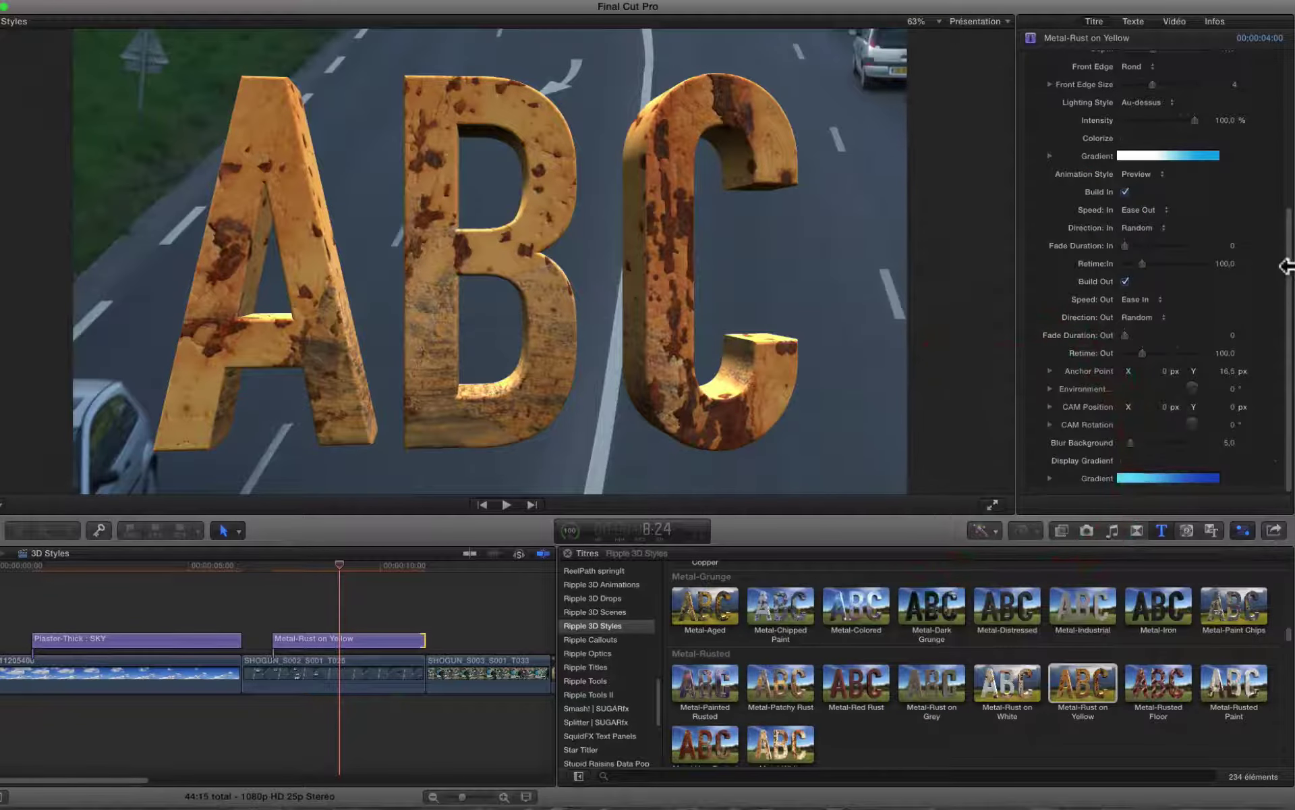
{"action": "scroll", "coordinate": [1290, 275], "scroll_direction": "up", "scroll_amount": 5}
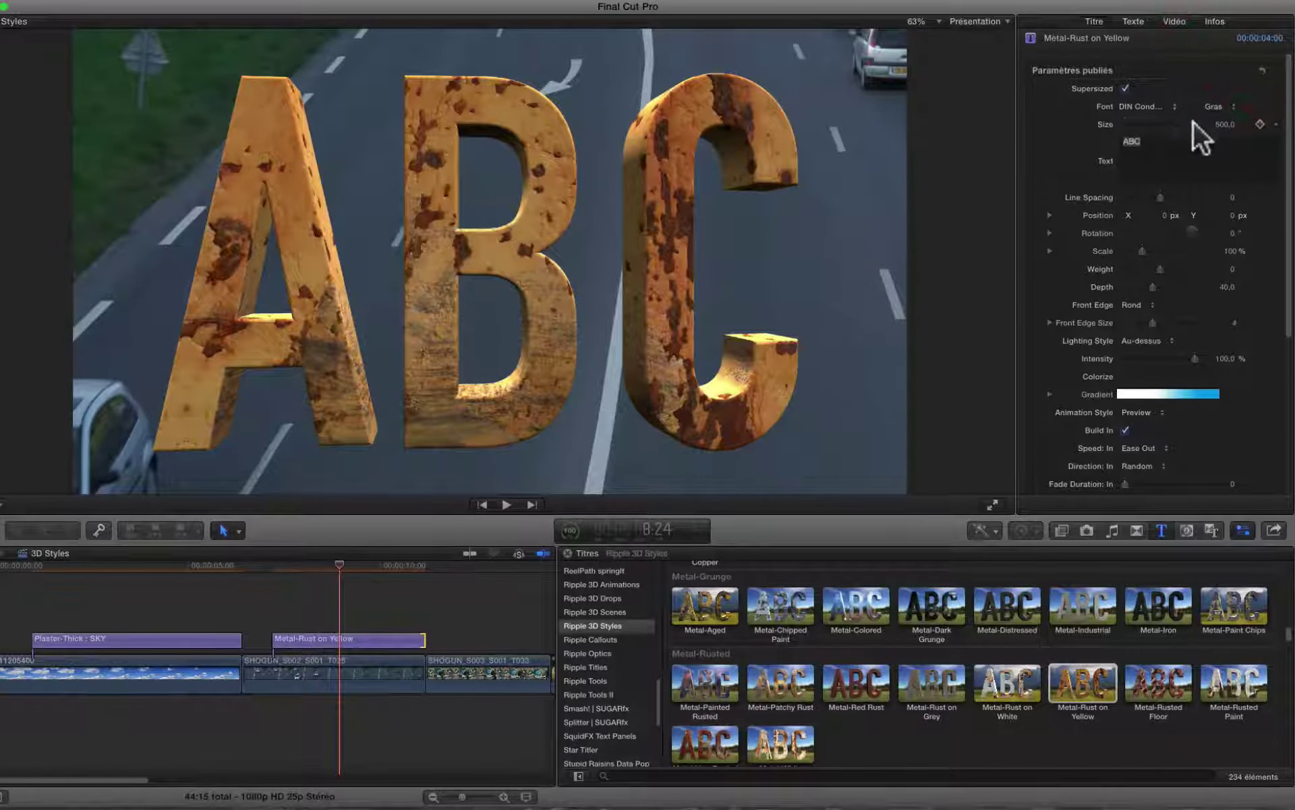
{"action": "left_click_drag", "start_coordinate": [1193, 122], "coordinate": [1177, 121]}
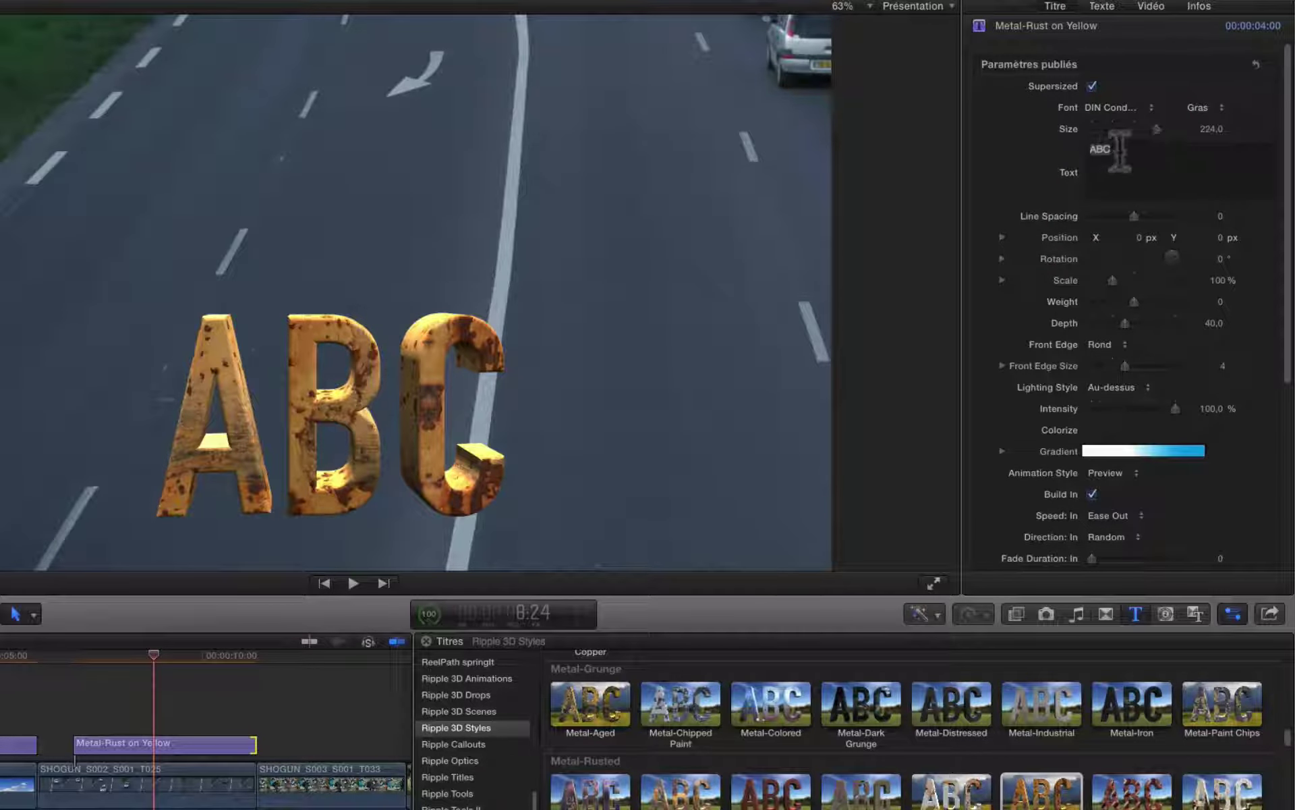
Replace the ABC text with "Travaux sur l'autoroute", breaking it onto two lines after "Travaux".
{"action": "left_click", "coordinate": [1047, 142]}
{"action": "type", "text": "TR"}
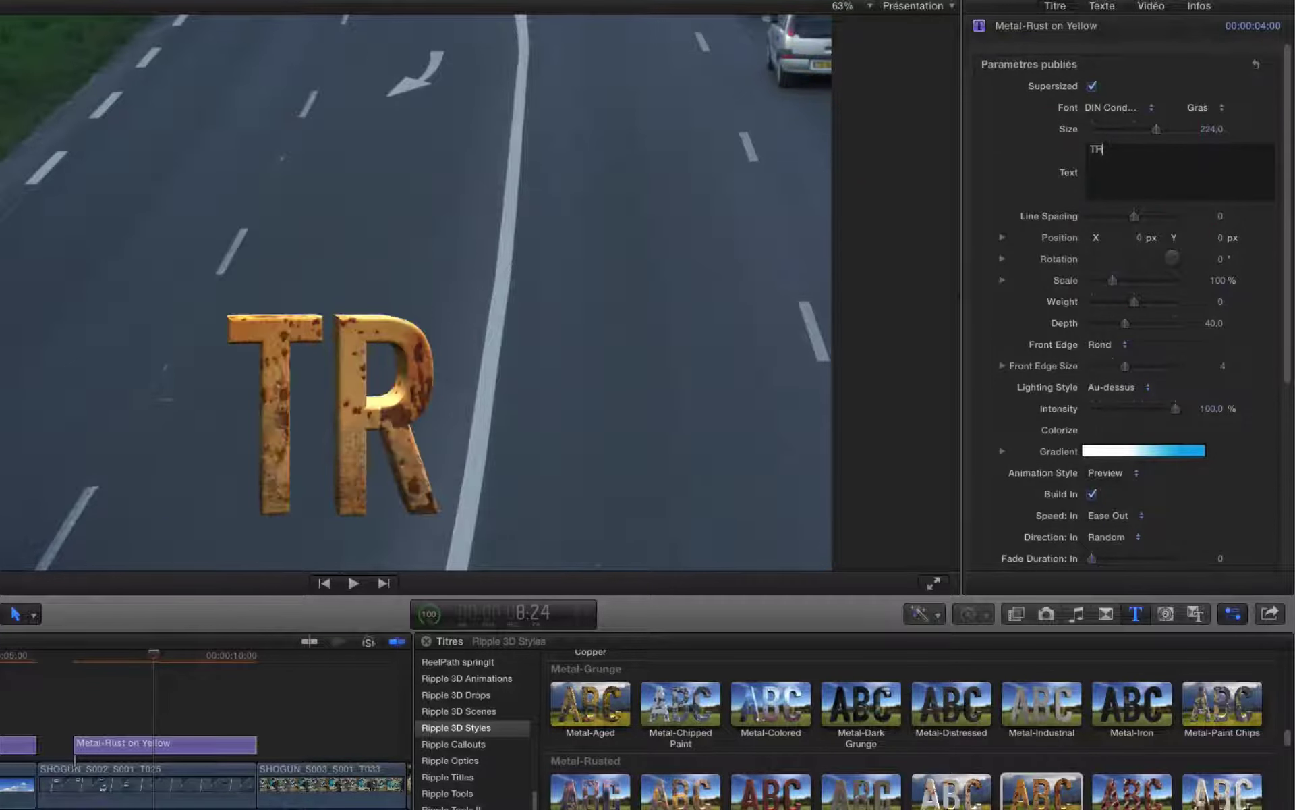
{"action": "type", "text": "avaux sur l'au"}
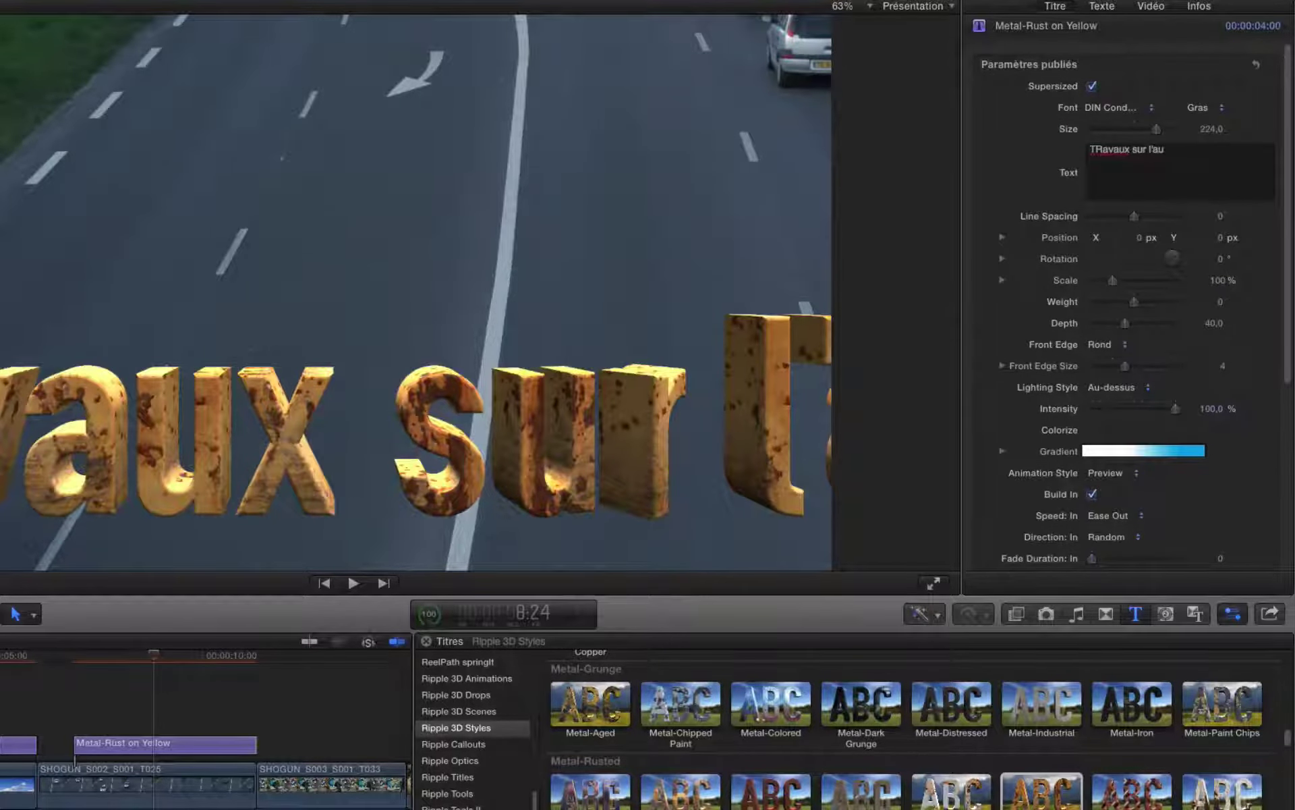
{"action": "type", "text": "torpute"}
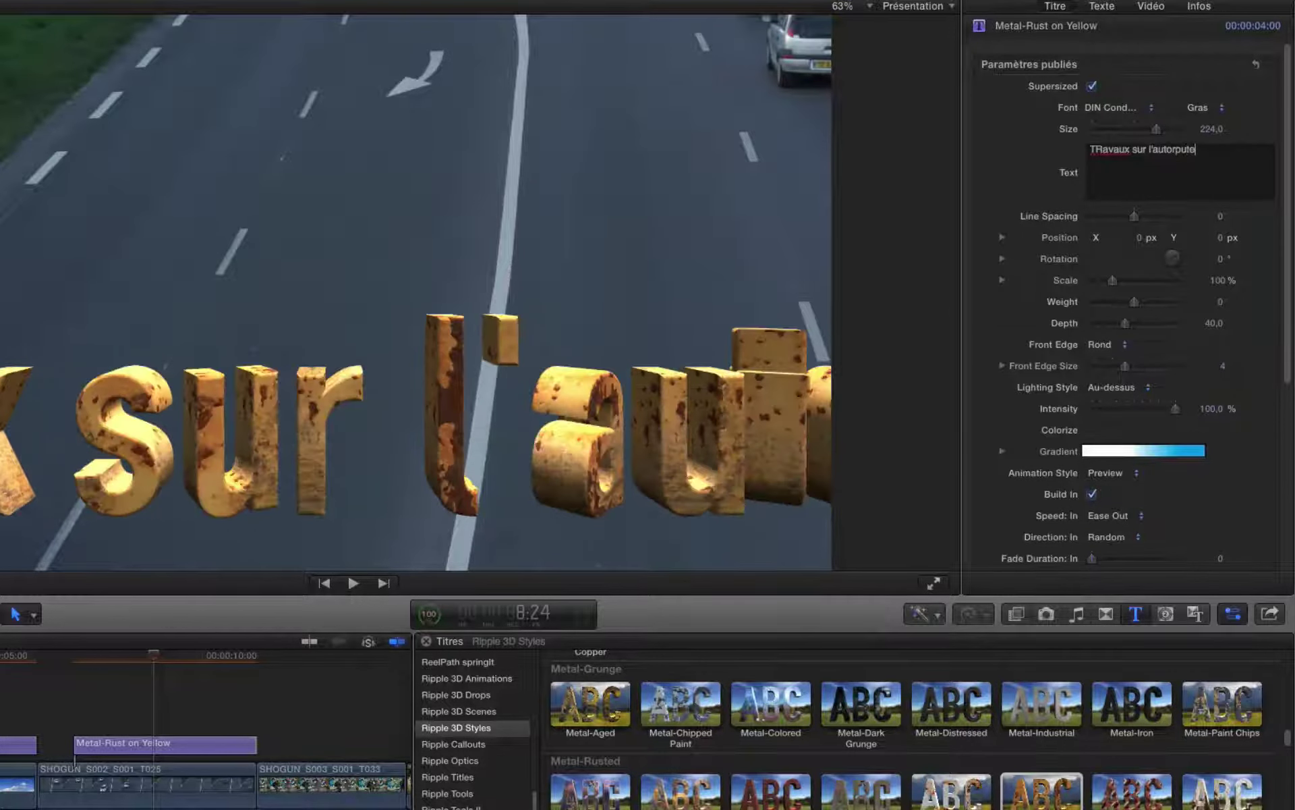
{"action": "left_click", "coordinate": [1177, 149]}
{"action": "key", "text": "BackSpace"}
{"action": "type", "text": "o"}
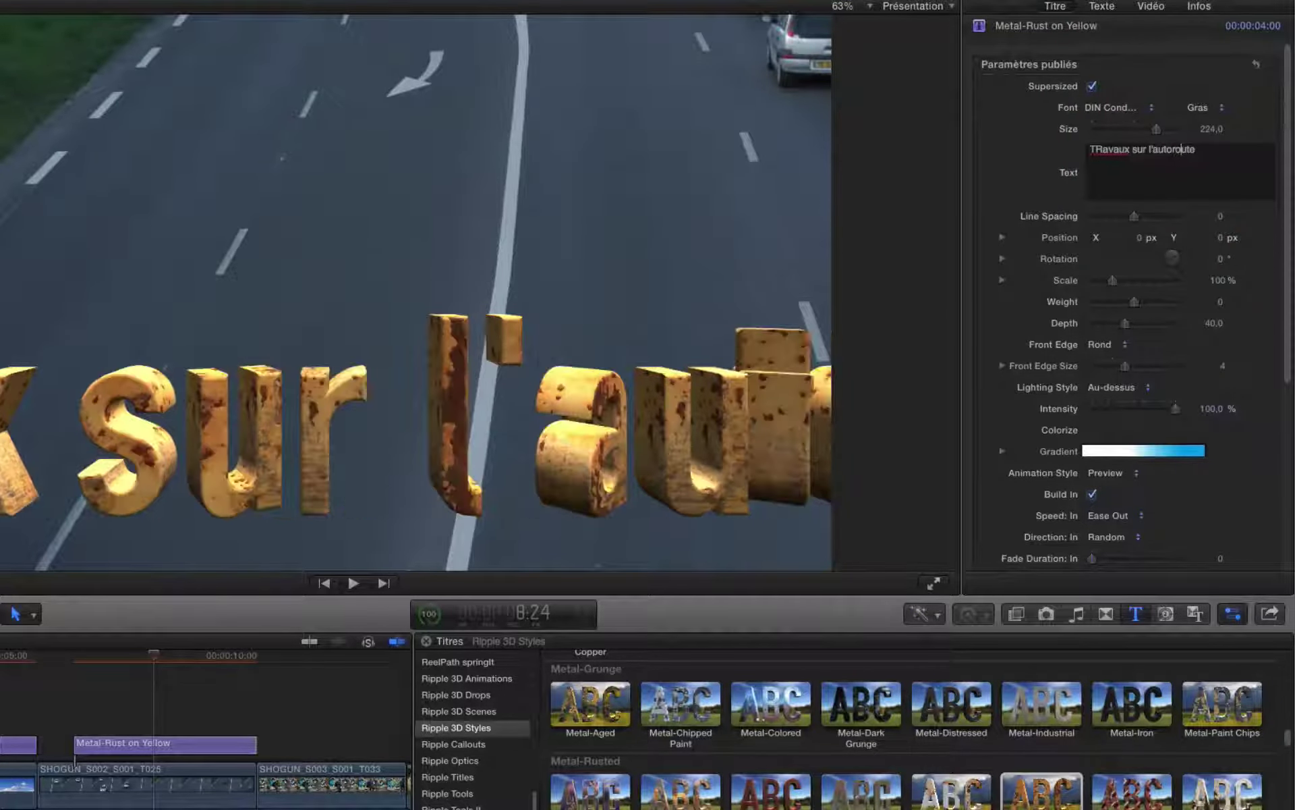
{"action": "left_click", "coordinate": [1102, 149]}
{"action": "key", "text": "BackSpace"}
{"action": "type", "text": "r"}
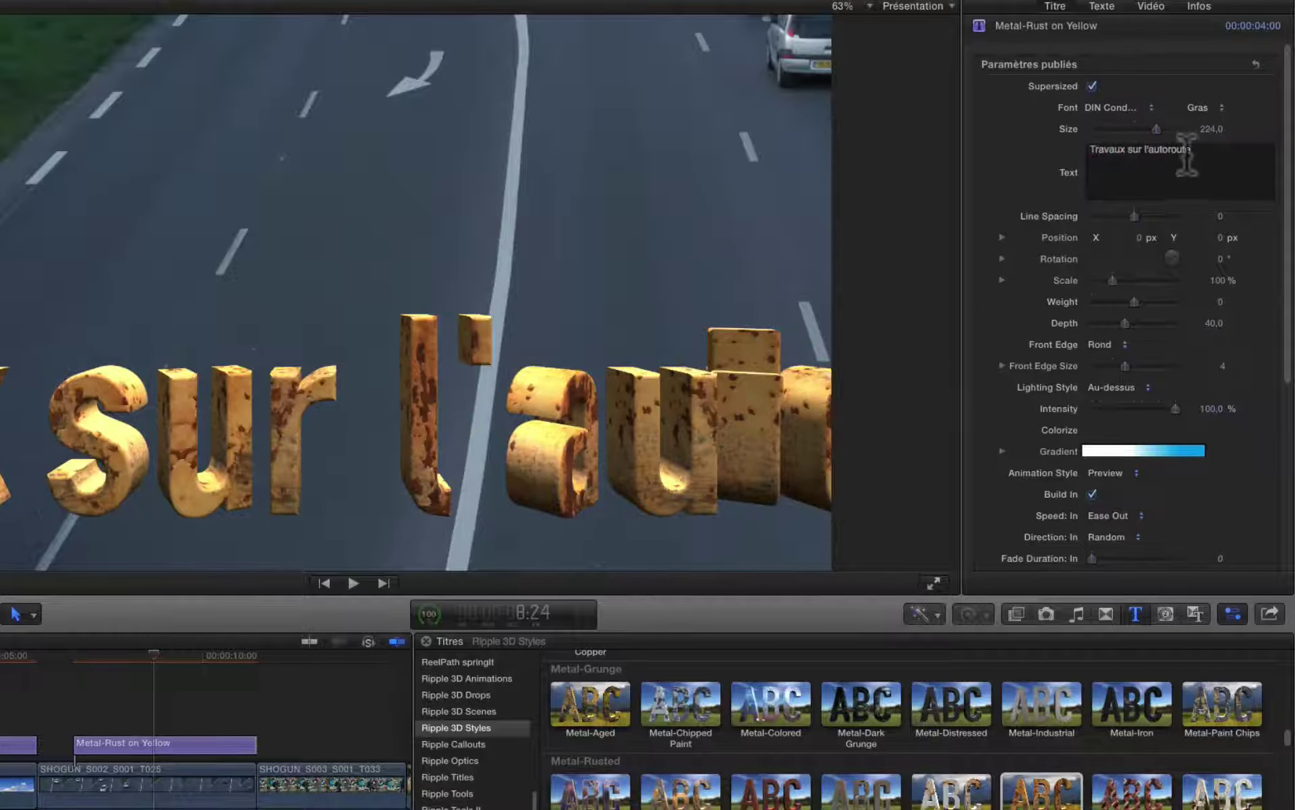
{"action": "double_click", "coordinate": [1111, 149]}
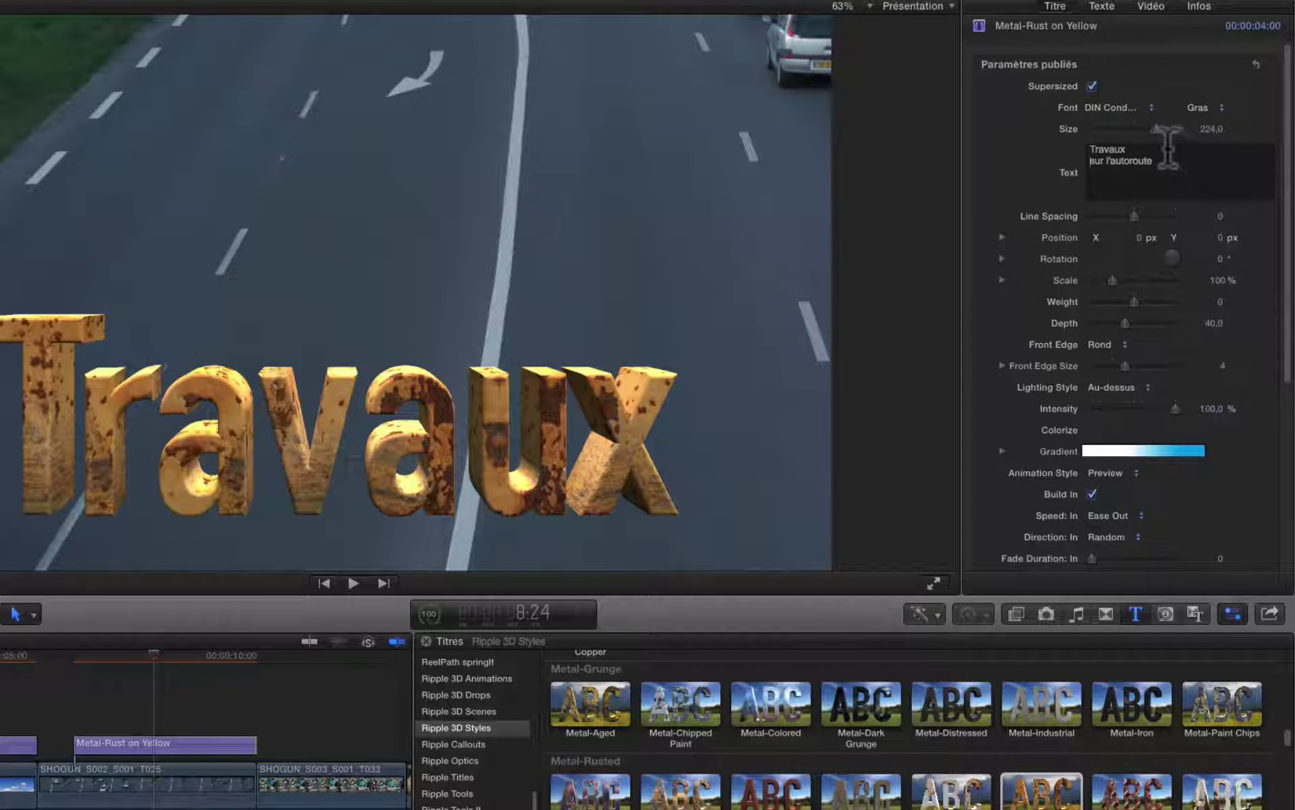
Set the Travaux title's text size to 218 and turn off its Supersized option.
{"action": "left_click", "coordinate": [1153, 128]}
{"action": "left_click", "coordinate": [1092, 86]}
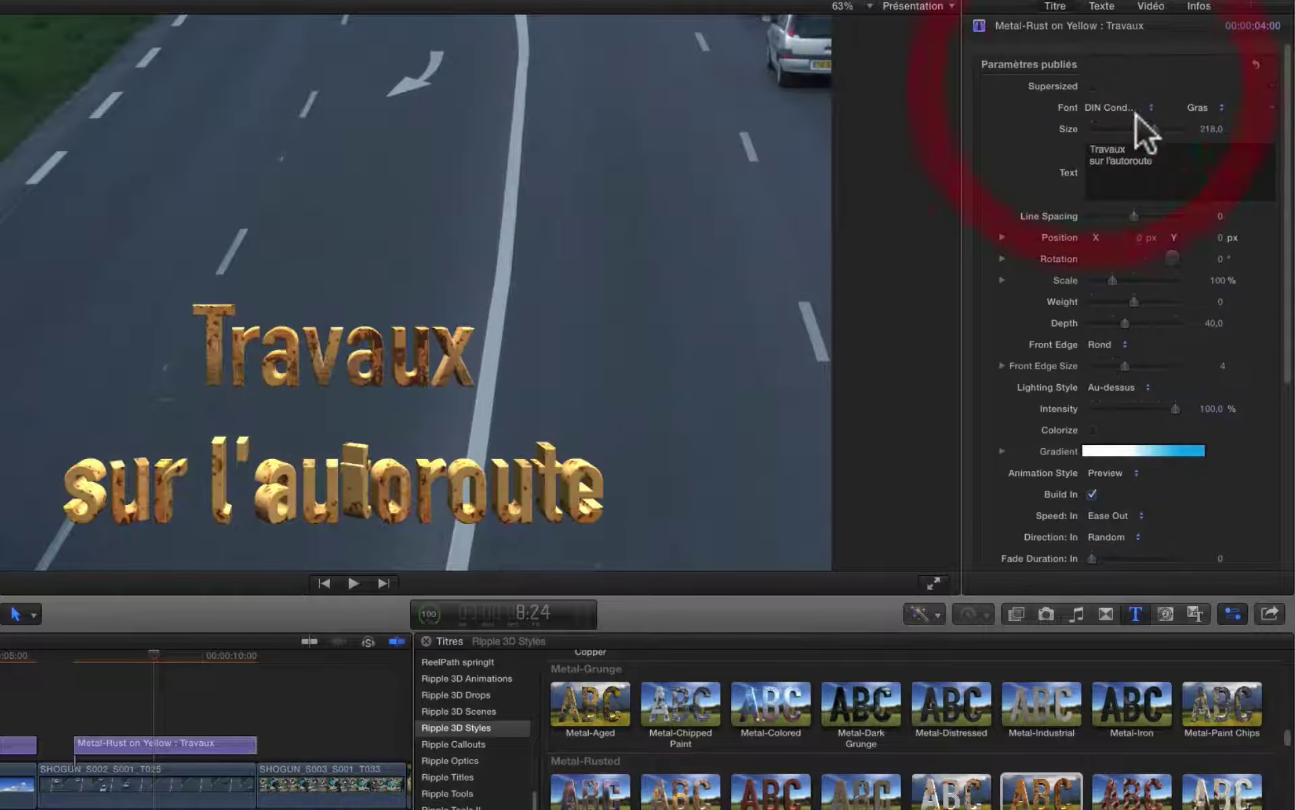
{"action": "left_click_drag", "start_coordinate": [1153, 127], "coordinate": [1152, 128]}
Change the Travaux title's font to the Flatb… typeface in the Gras oblique style.
{"action": "left_click", "coordinate": [1139, 103]}
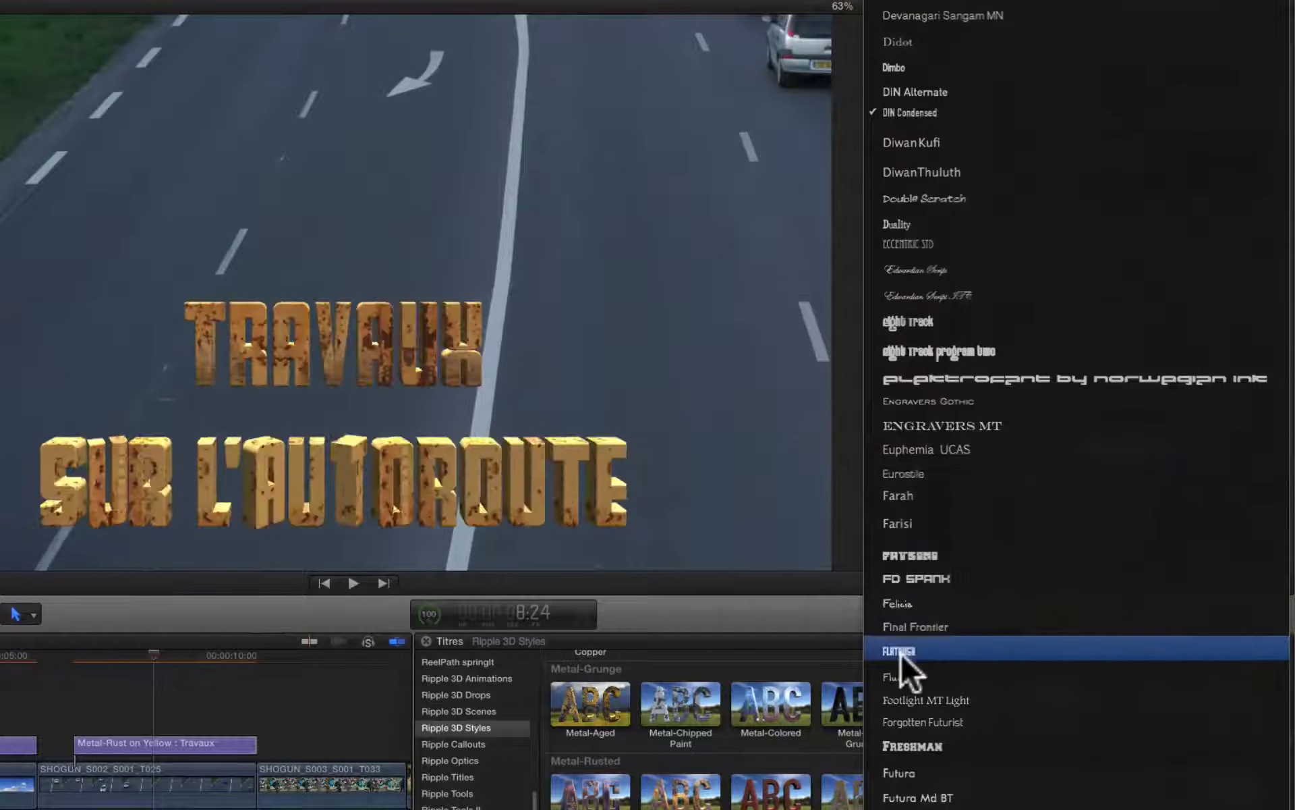
{"action": "left_click", "coordinate": [900, 651]}
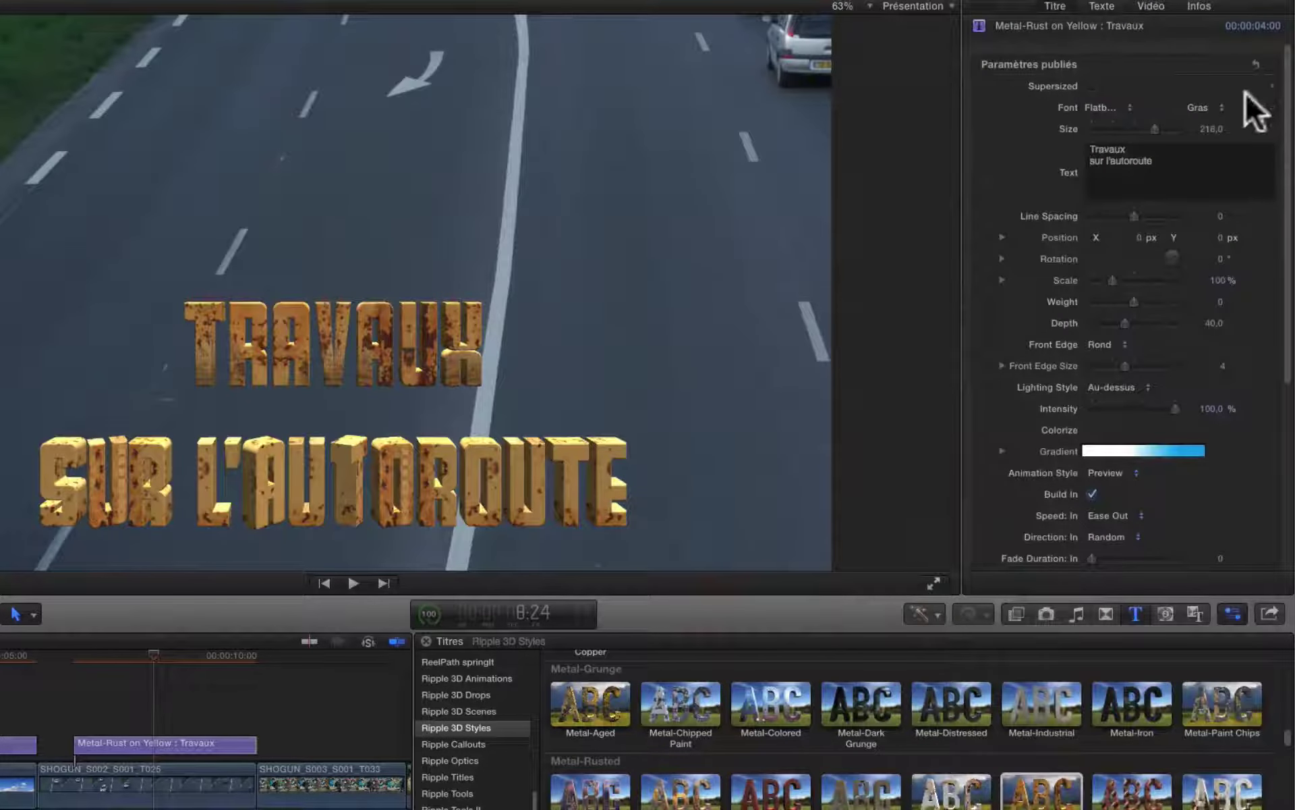
{"action": "left_click", "coordinate": [1222, 101]}
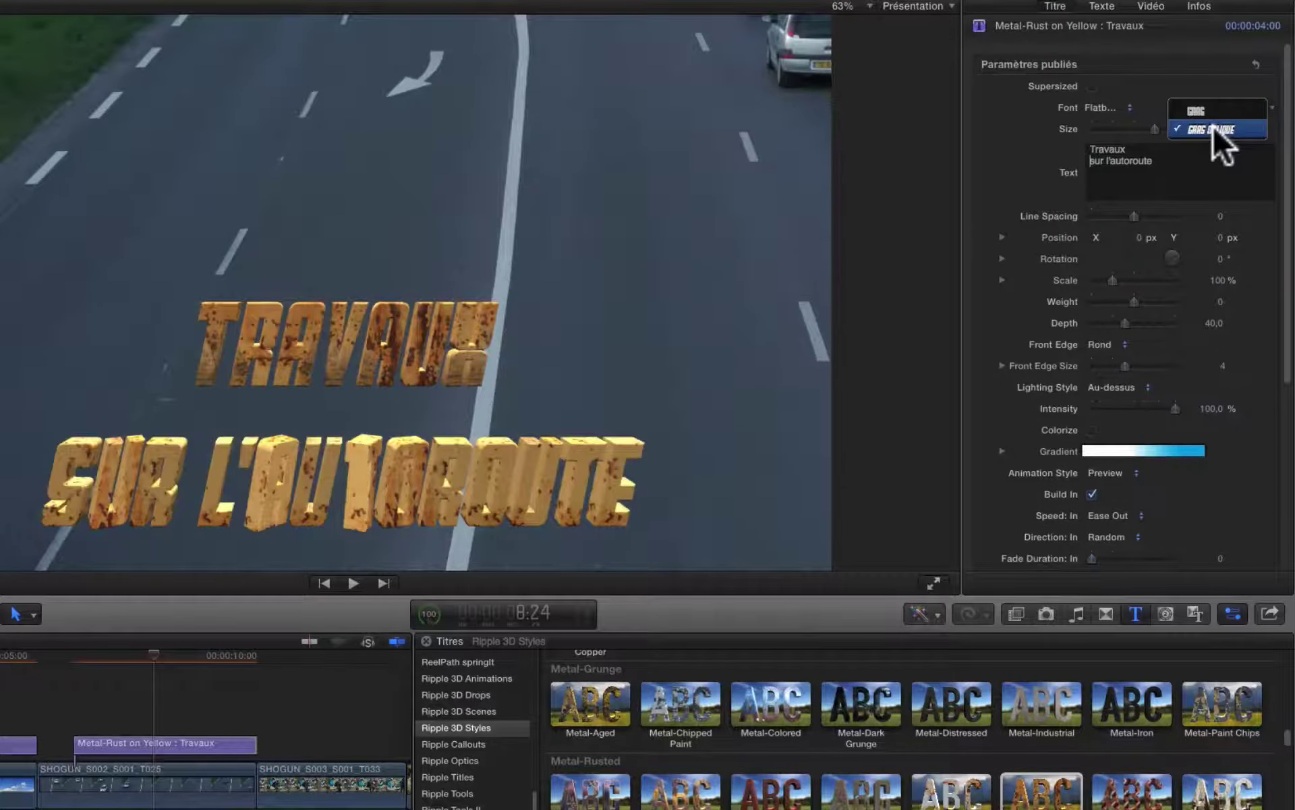
{"action": "left_click", "coordinate": [1212, 128]}
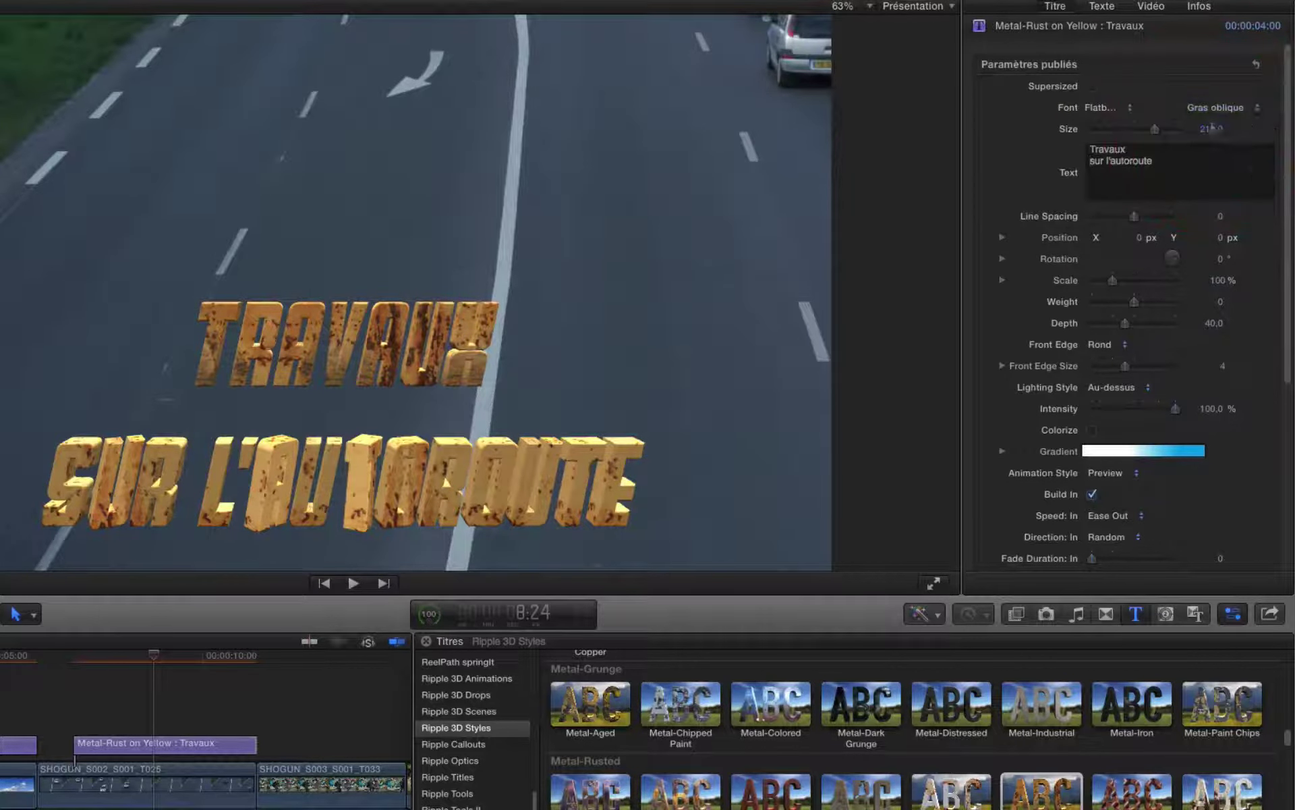
Preview the Travaux title at 9:12 and move it straight up in the frame to a vertical position of about 24.2 px.
{"action": "left_click", "coordinate": [268, 595]}
{"action": "left_click_drag", "start_coordinate": [216, 659], "coordinate": [178, 658]}
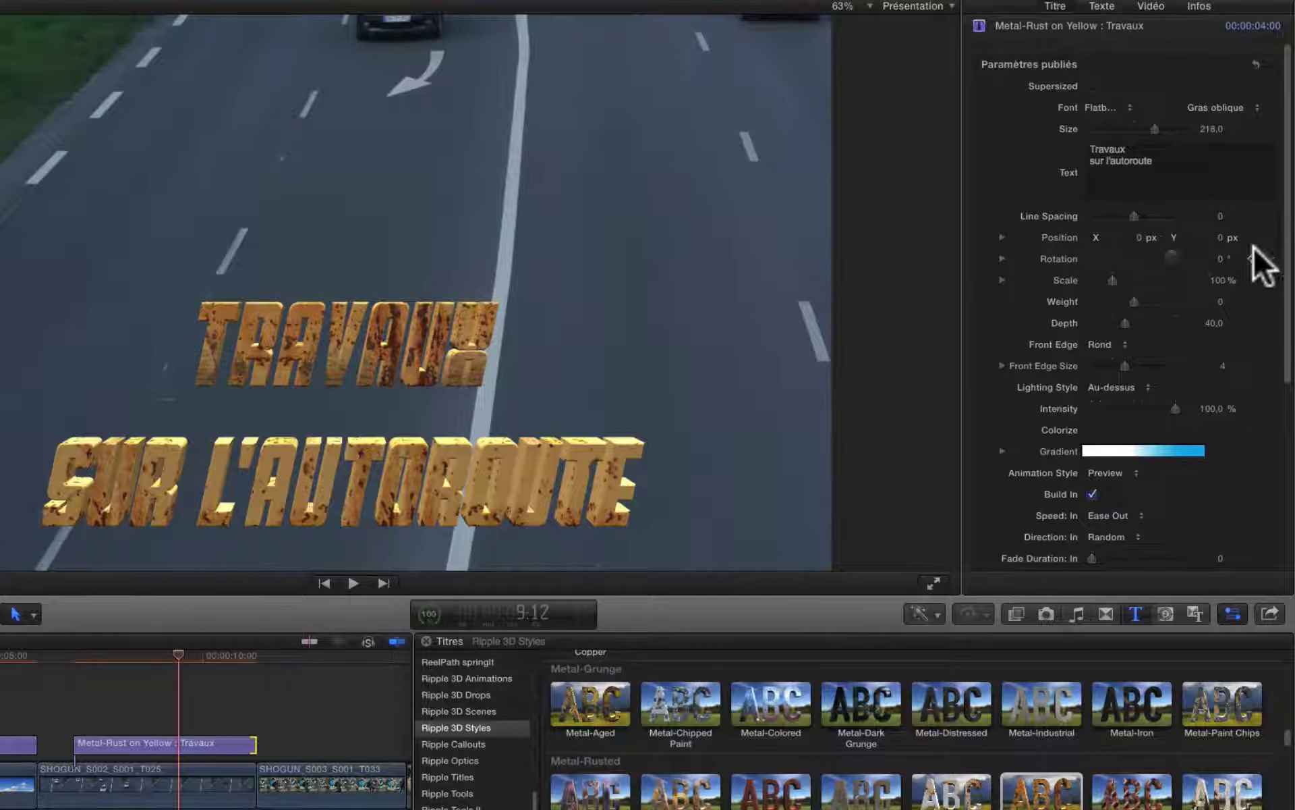
{"action": "left_click", "coordinate": [169, 746]}
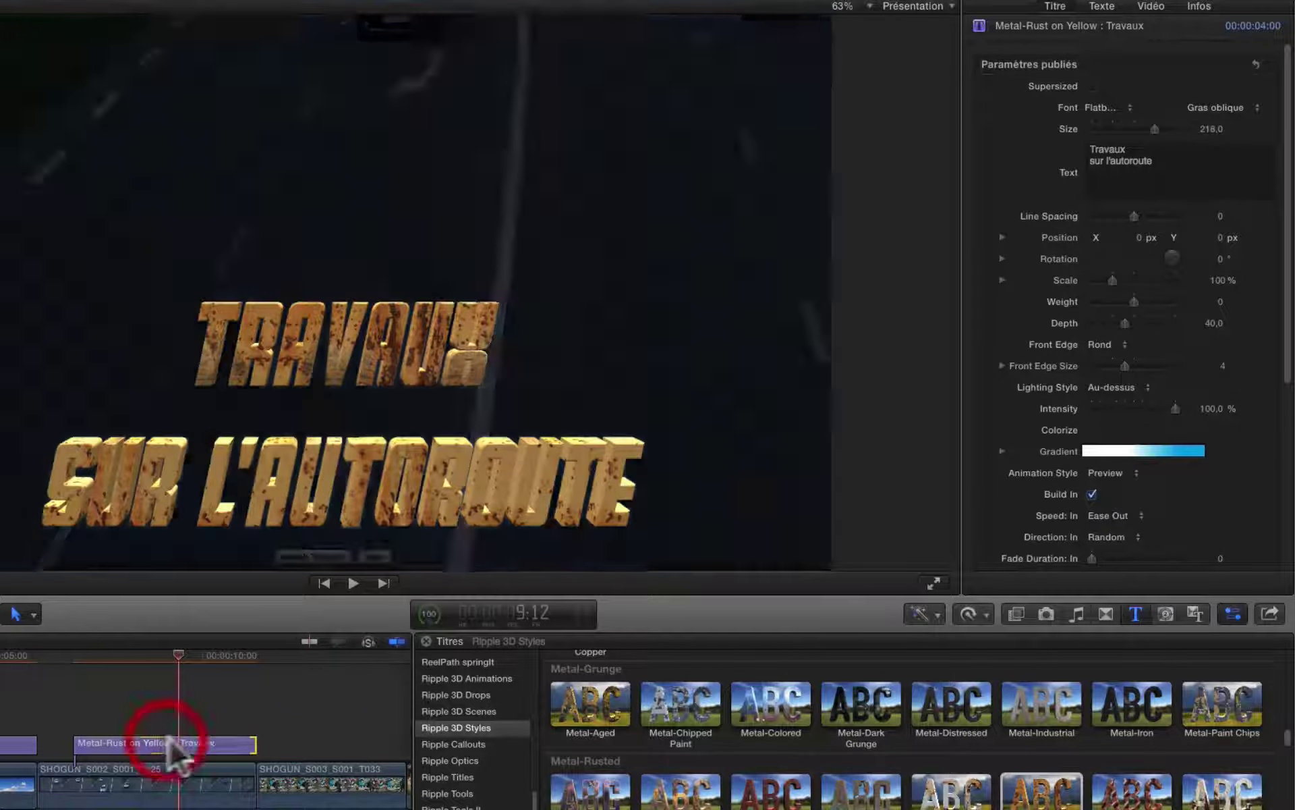
{"action": "left_click", "coordinate": [370, 266]}
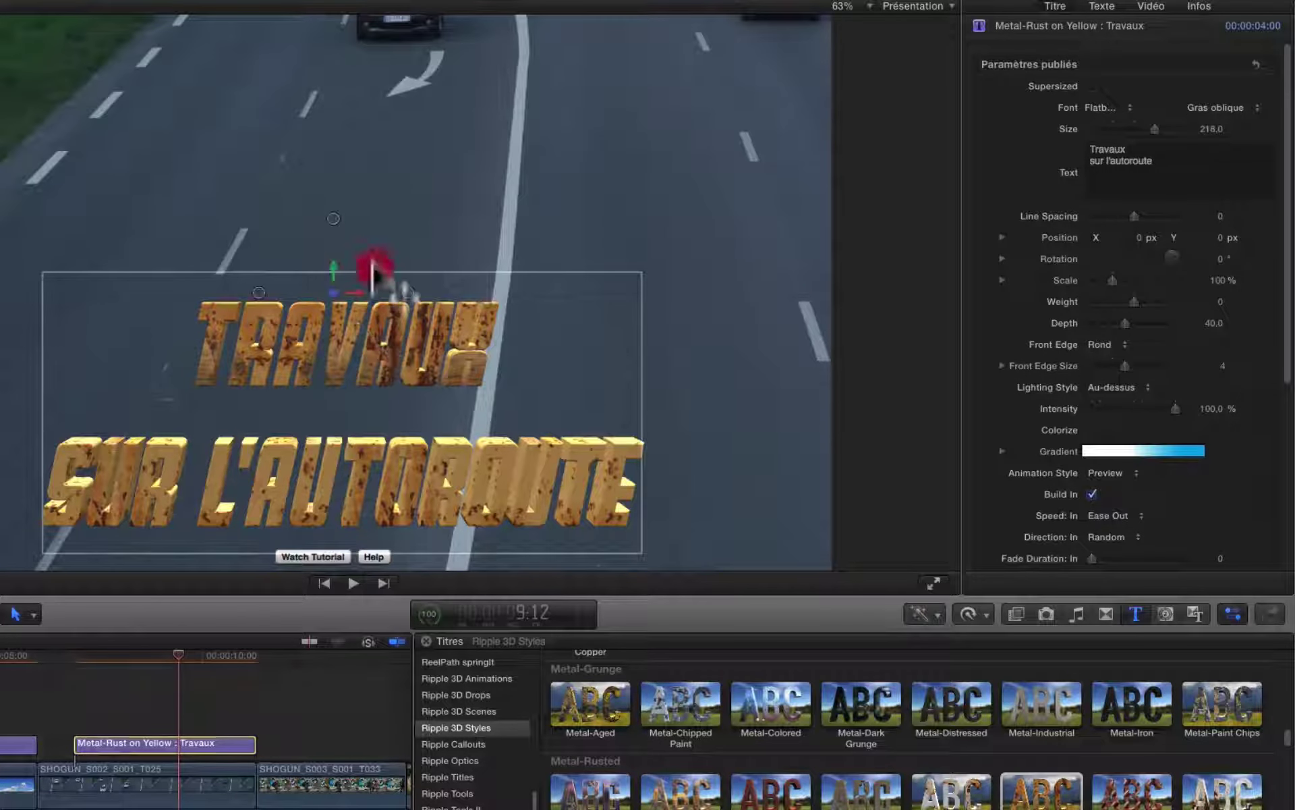
{"action": "left_click", "coordinate": [378, 181]}
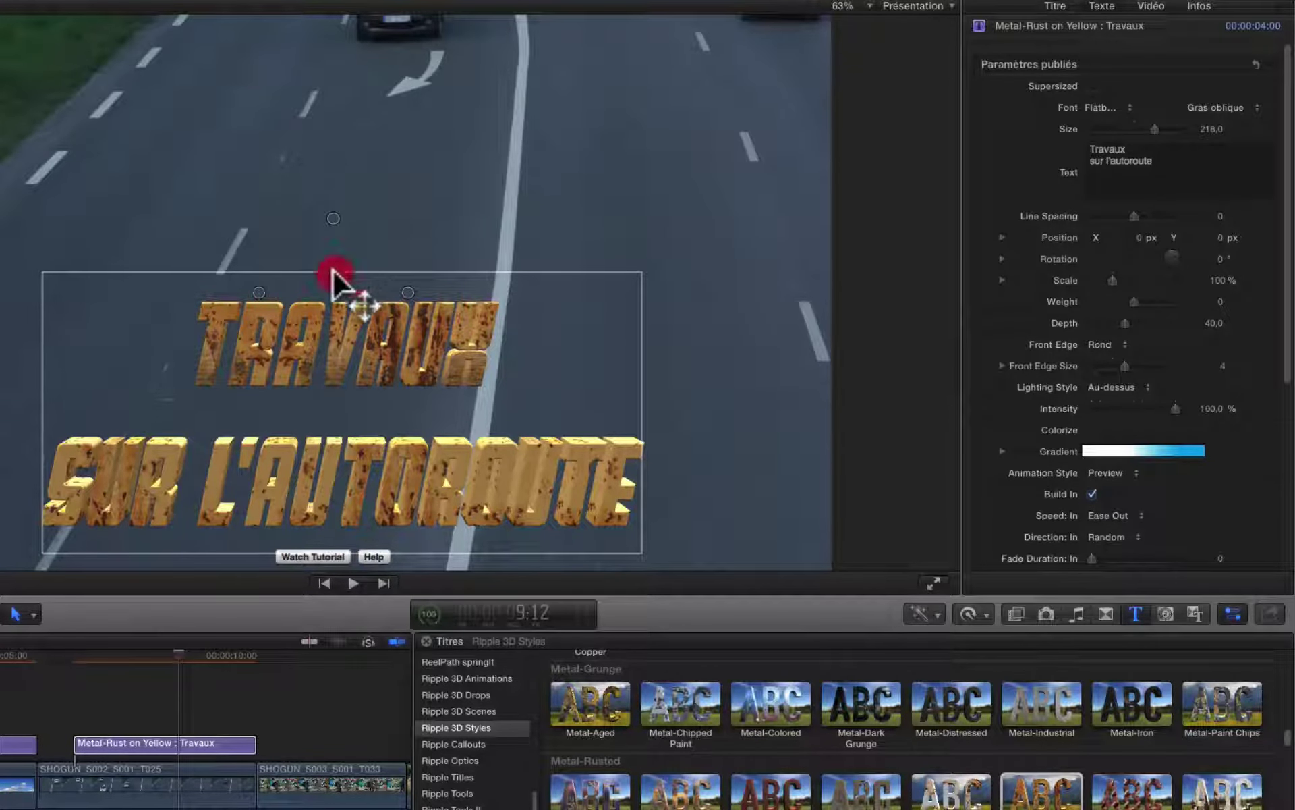
{"action": "left_click_drag", "start_coordinate": [333, 269], "coordinate": [354, 132]}
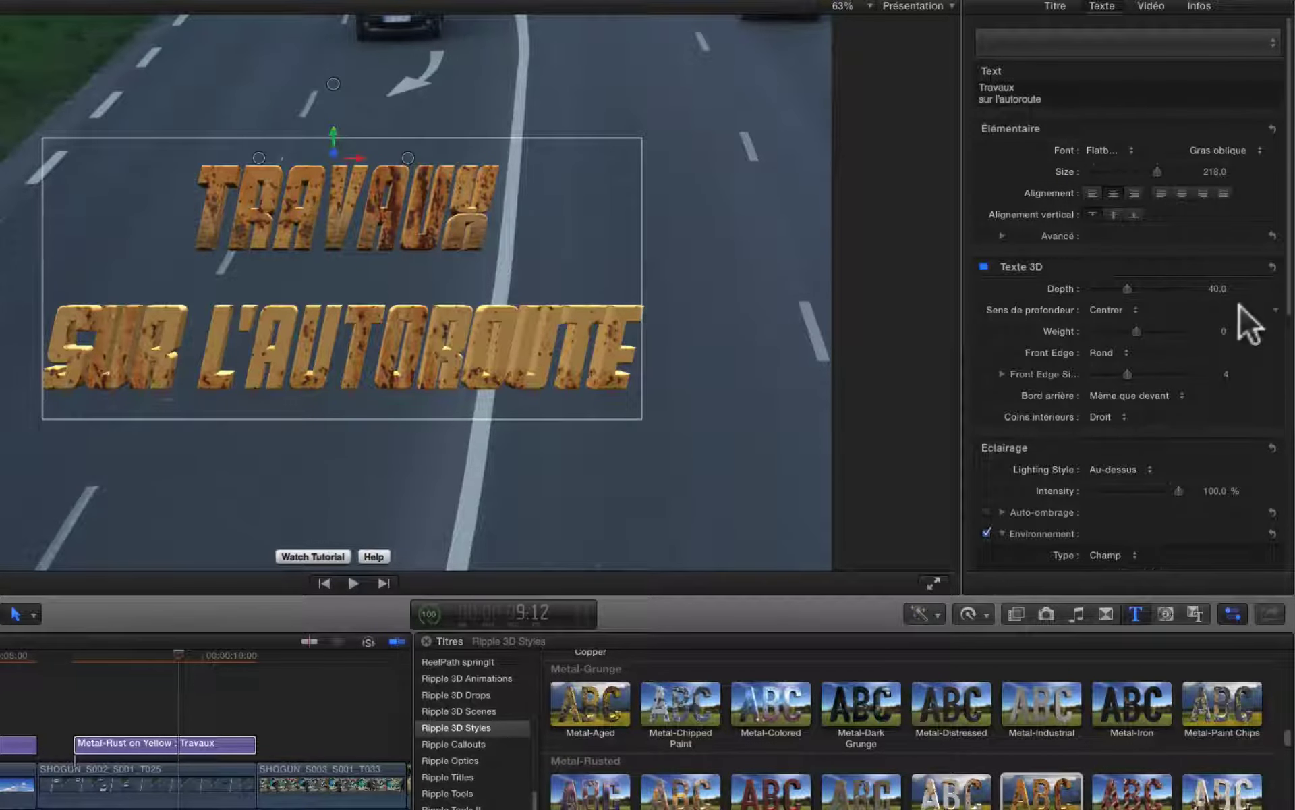
Set the Travaux title's scale to 116% and depth to 52, slightly lower its weight, and rotate it in 3D into an angled perspective.
{"action": "left_click", "coordinate": [1056, 7]}
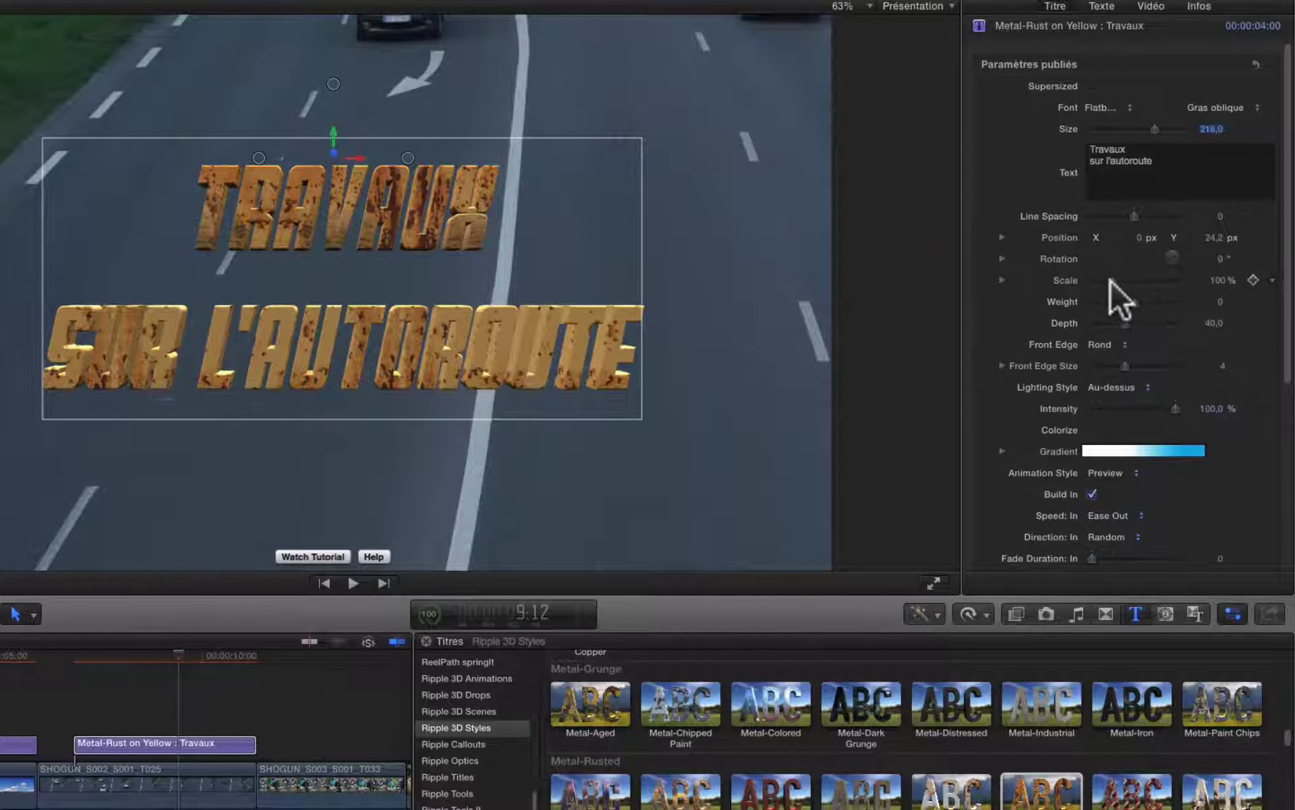
{"action": "left_click_drag", "start_coordinate": [1110, 281], "coordinate": [1120, 286]}
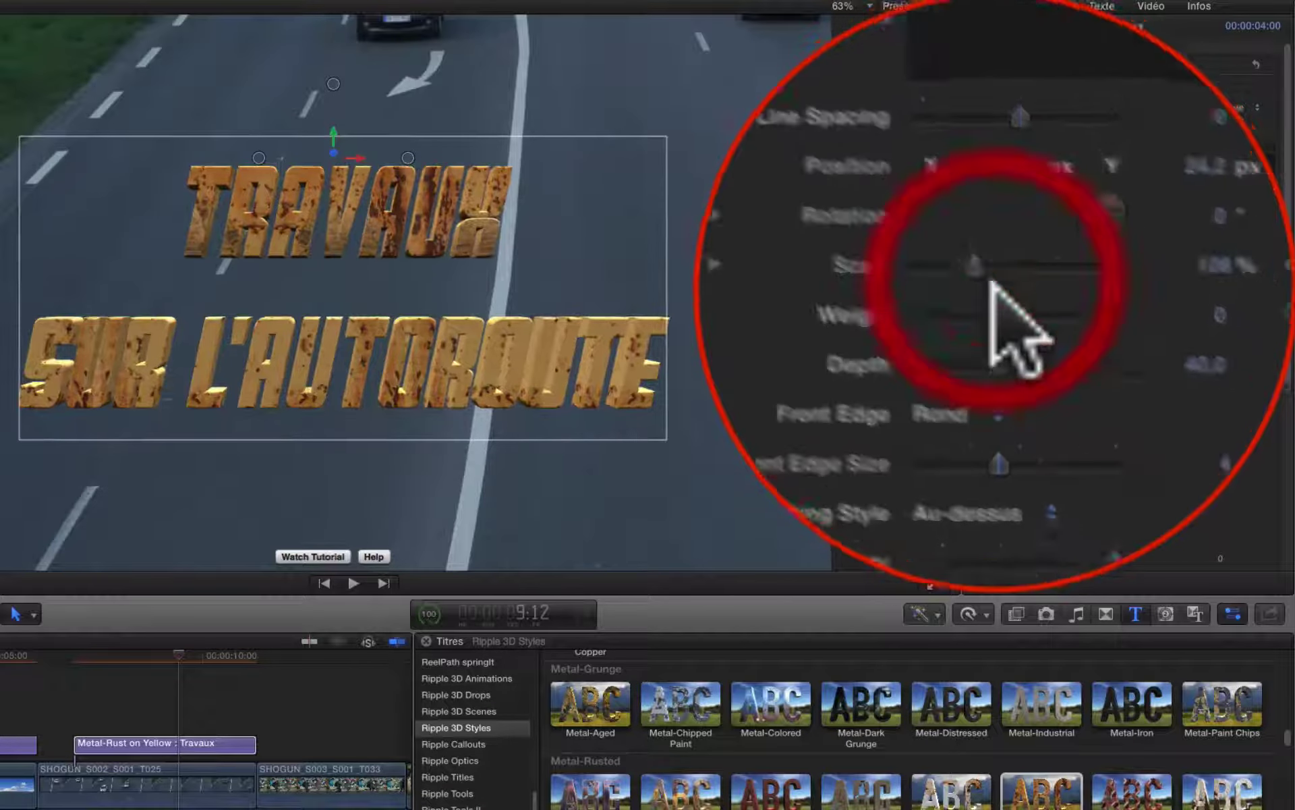
{"action": "mouse_move", "coordinate": [994, 291]}
{"action": "left_mouse_down"}
{"action": "mouse_move", "coordinate": [993, 318]}
{"action": "mouse_move", "coordinate": [1093, 312]}
{"action": "mouse_move", "coordinate": [1151, 331]}
{"action": "mouse_move", "coordinate": [1132, 321]}
{"action": "mouse_move", "coordinate": [1117, 279]}
{"action": "mouse_move", "coordinate": [1138, 262]}
{"action": "left_mouse_up"}
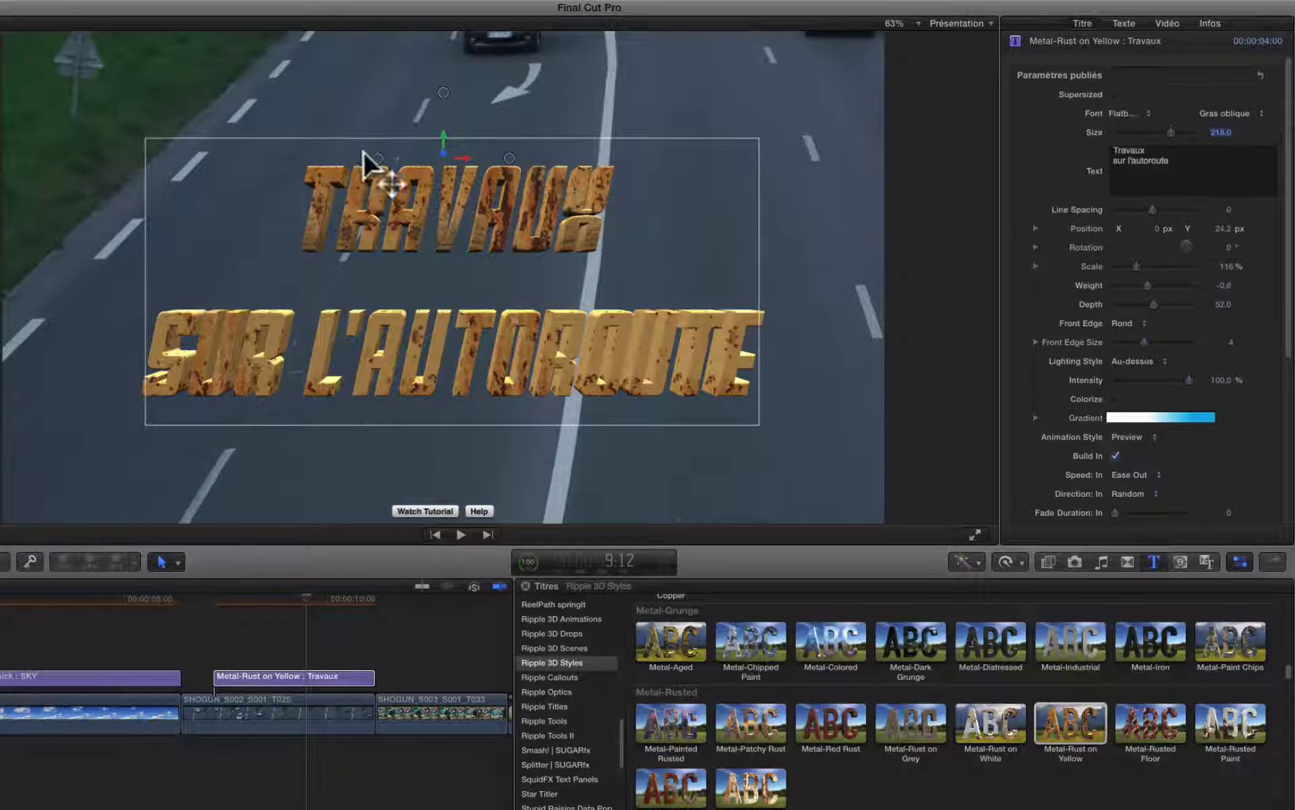
{"action": "left_click_drag", "start_coordinate": [373, 156], "coordinate": [445, 118]}
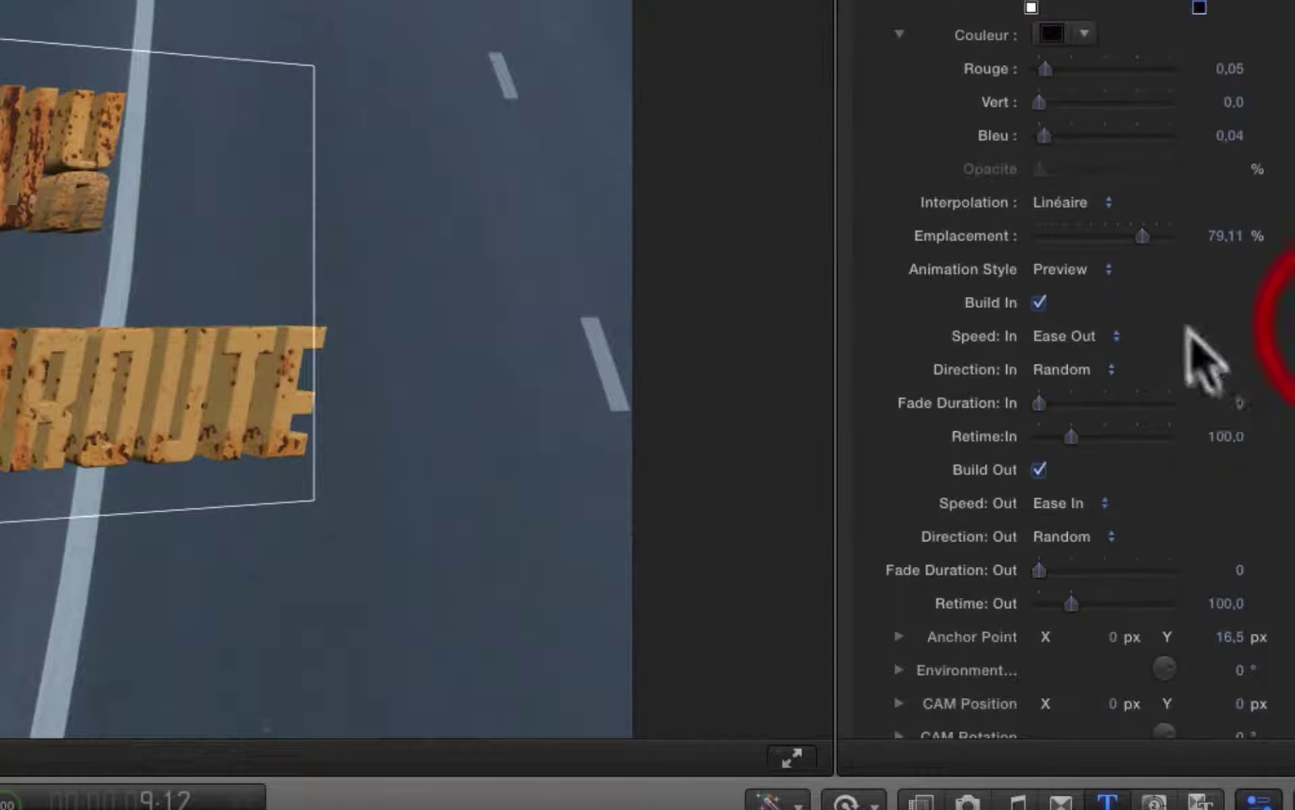
Set the title's animation style to Slide Right, with Fade Duration In 18.11 and Out 31.56, Retime In 147.99 and Out 154.99.
{"action": "left_click", "coordinate": [1066, 263]}
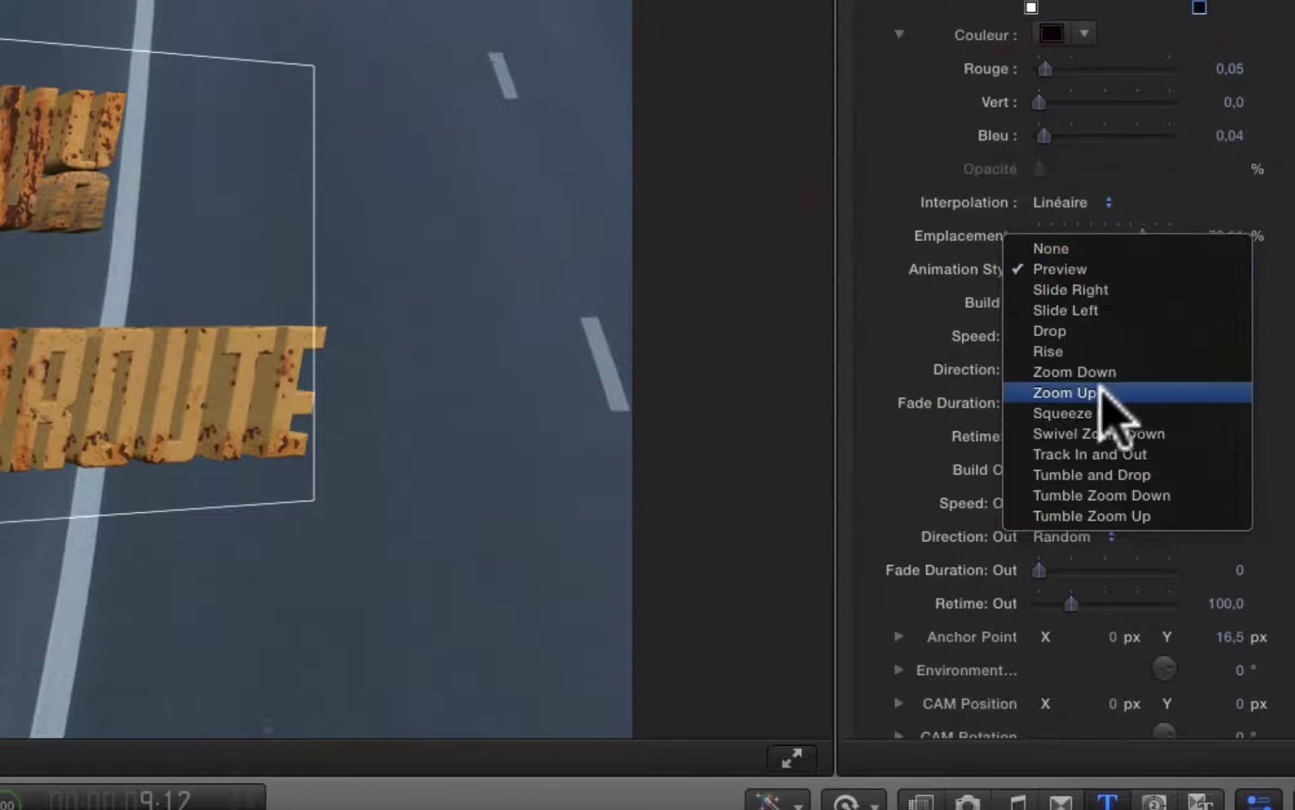
{"action": "left_click", "coordinate": [1073, 290]}
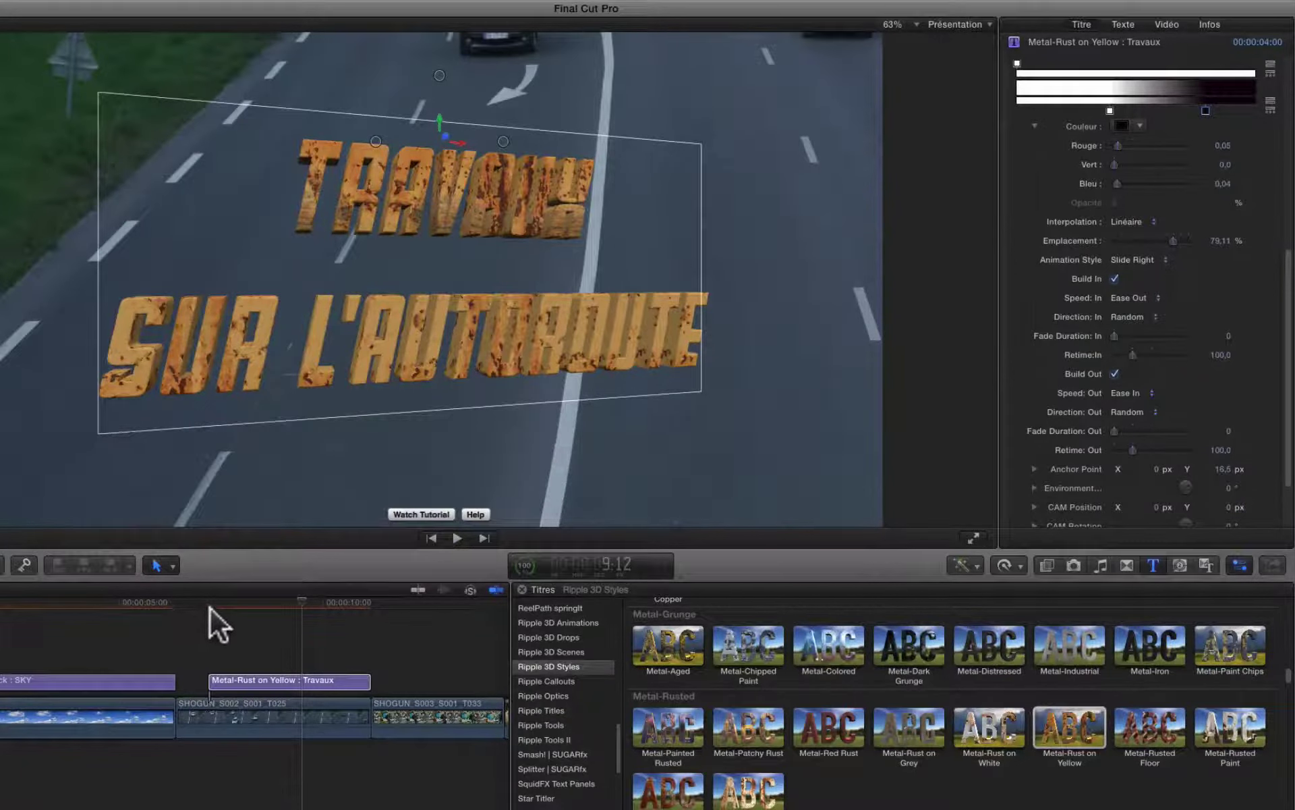
{"action": "left_click_drag", "start_coordinate": [209, 607], "coordinate": [289, 621]}
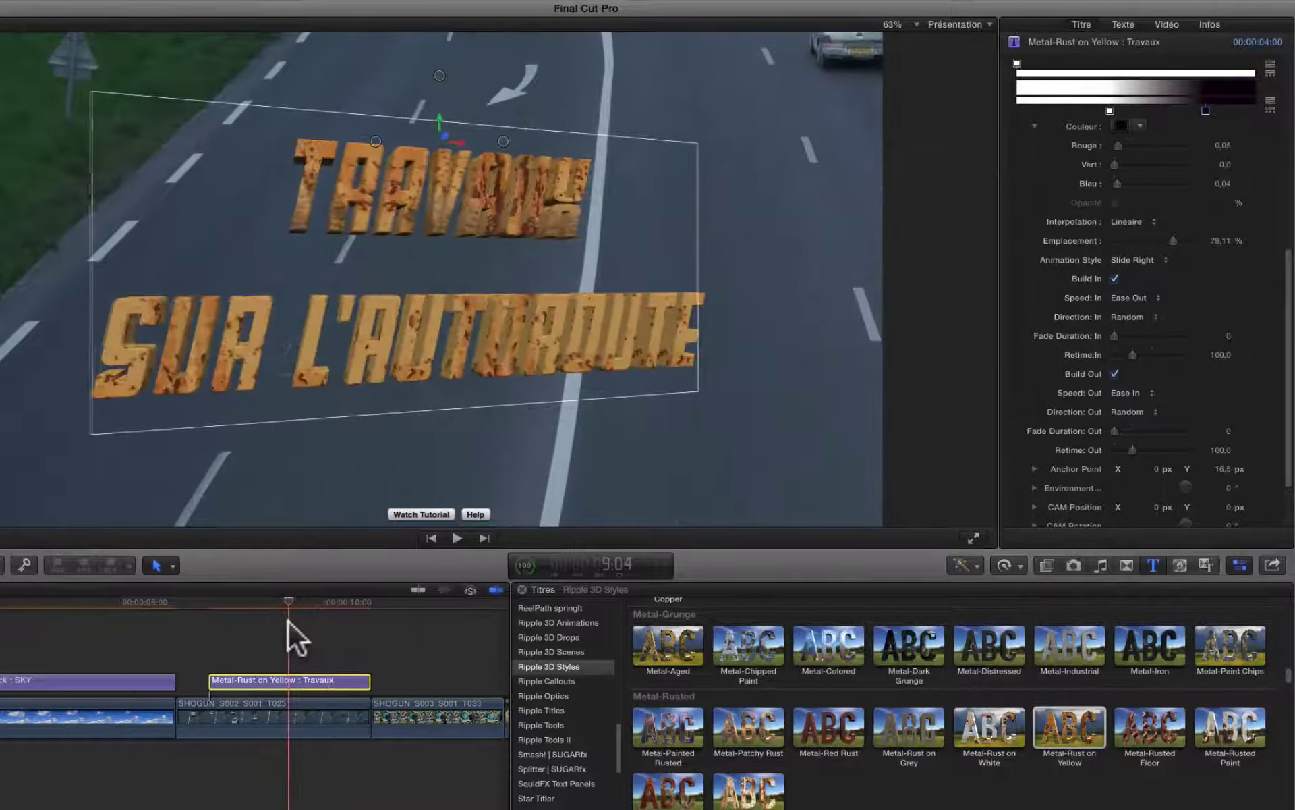
{"action": "left_click_drag", "start_coordinate": [966, 300], "coordinate": [1015, 307]}
{"action": "left_click_drag", "start_coordinate": [969, 367], "coordinate": [1026, 367]}
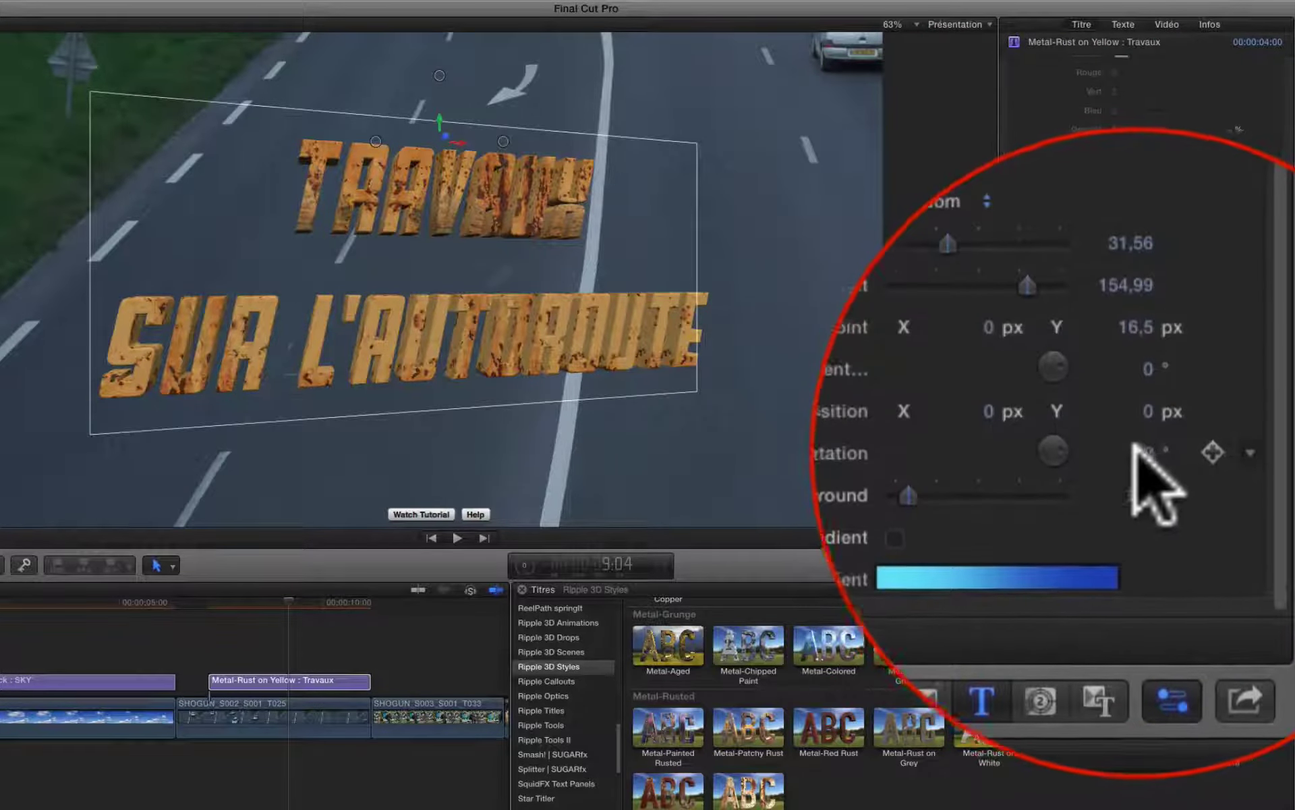
Keyframe CAM Position and a CAM Rotation of 2° at 9:04, with CAM Rotation -10° and CAM Position X -8 px at 10:04.
{"action": "mouse_move", "coordinate": [1147, 446]}
{"action": "left_mouse_down"}
{"action": "mouse_move", "coordinate": [1214, 463]}
{"action": "mouse_move", "coordinate": [1261, 449]}
{"action": "left_mouse_up"}
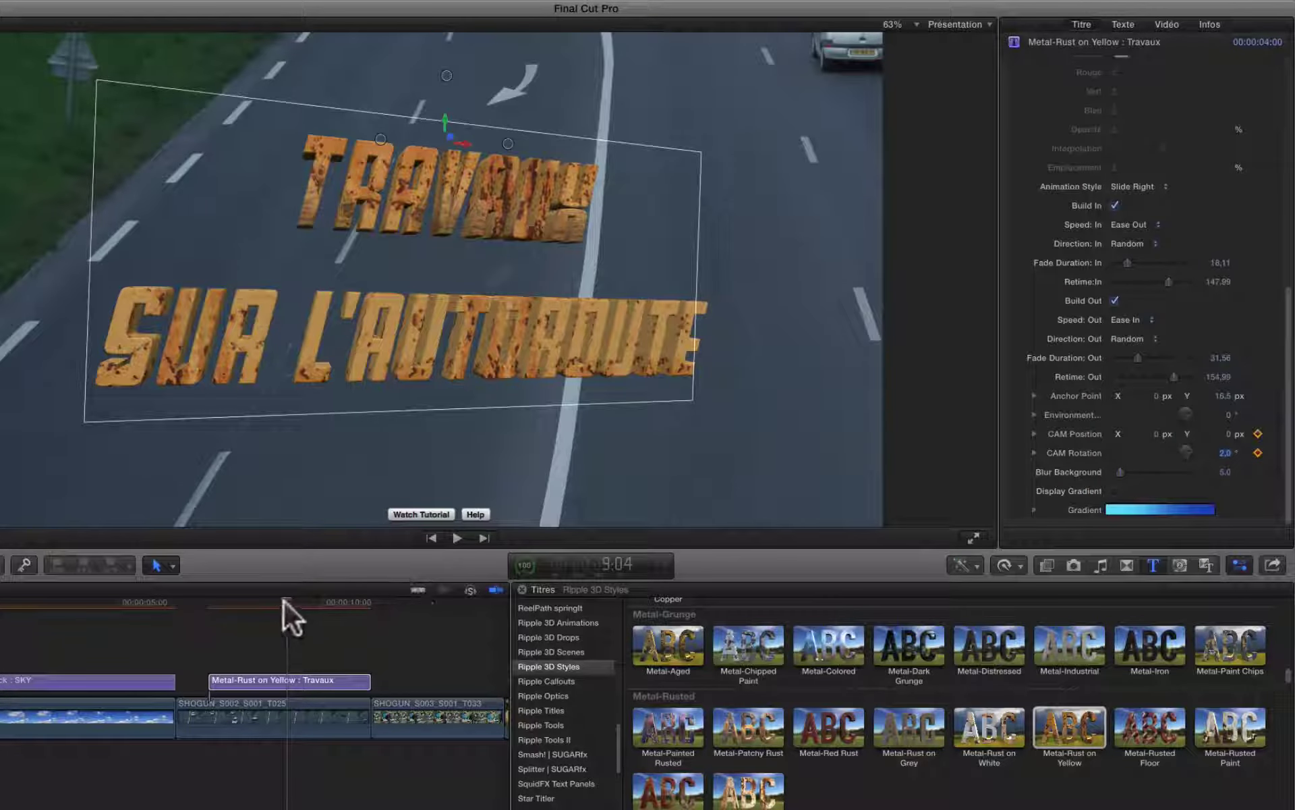
{"action": "mouse_move", "coordinate": [283, 601]}
{"action": "left_mouse_down"}
{"action": "mouse_move", "coordinate": [224, 602]}
{"action": "mouse_move", "coordinate": [328, 607]}
{"action": "left_mouse_up"}
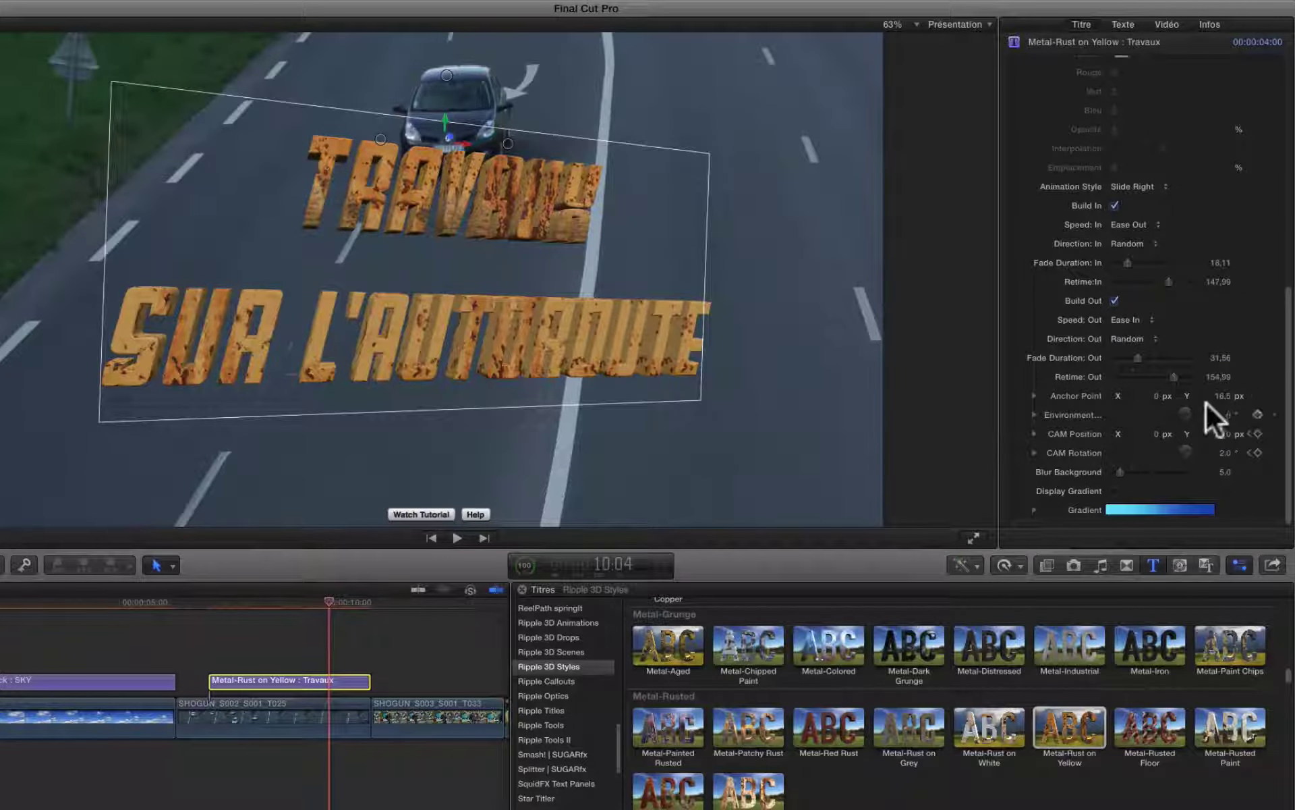
{"action": "left_click_drag", "start_coordinate": [1229, 451], "coordinate": [1217, 448]}
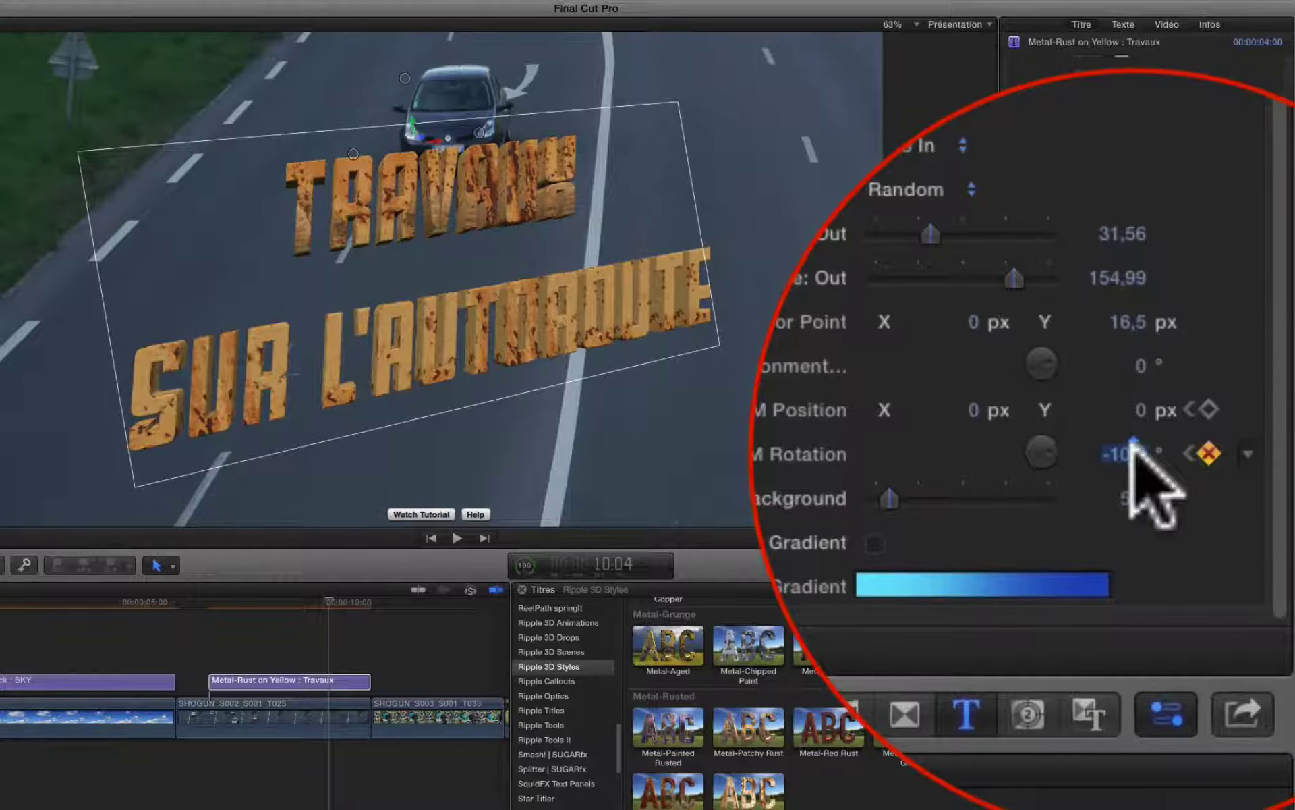
{"action": "left_click_drag", "start_coordinate": [973, 434], "coordinate": [956, 434]}
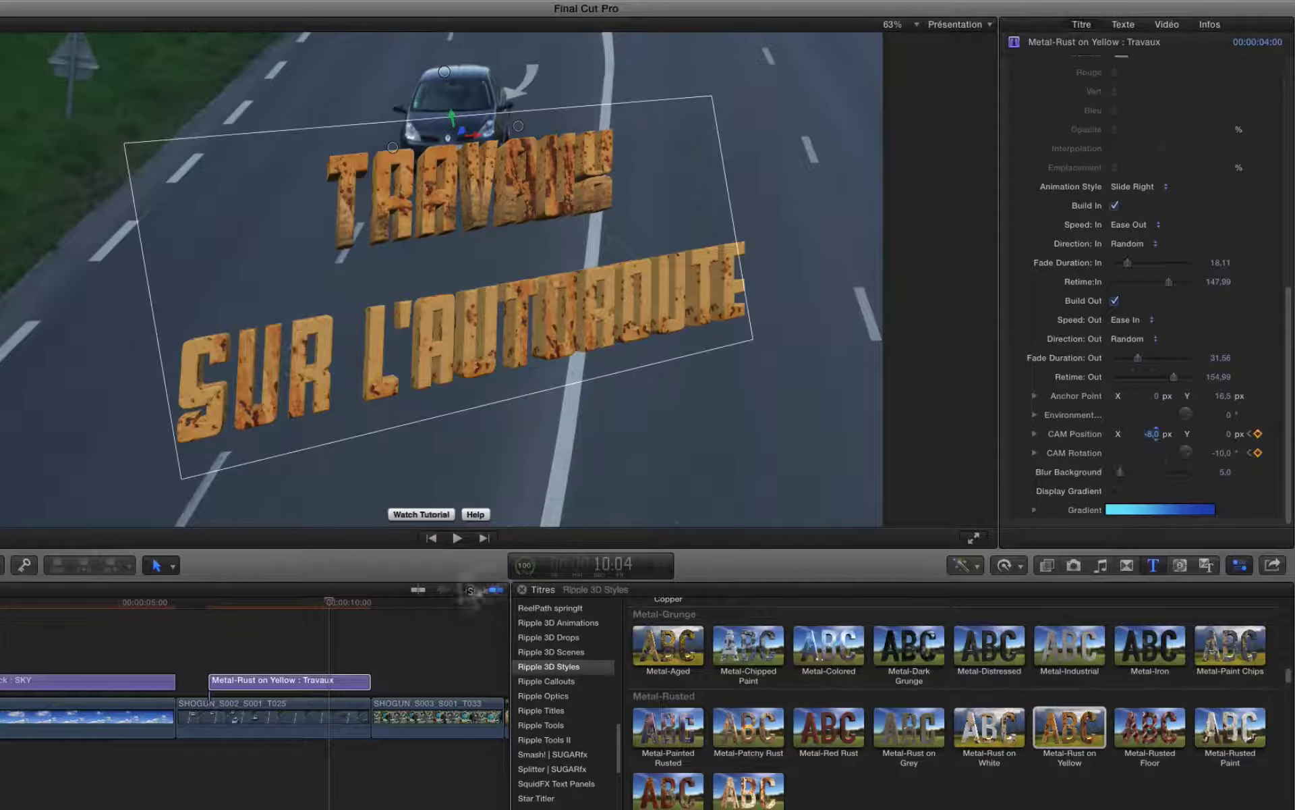
Play the timeline from near the start of the Travaux title to preview its animation and camera move.
{"action": "left_click", "coordinate": [215, 606]}
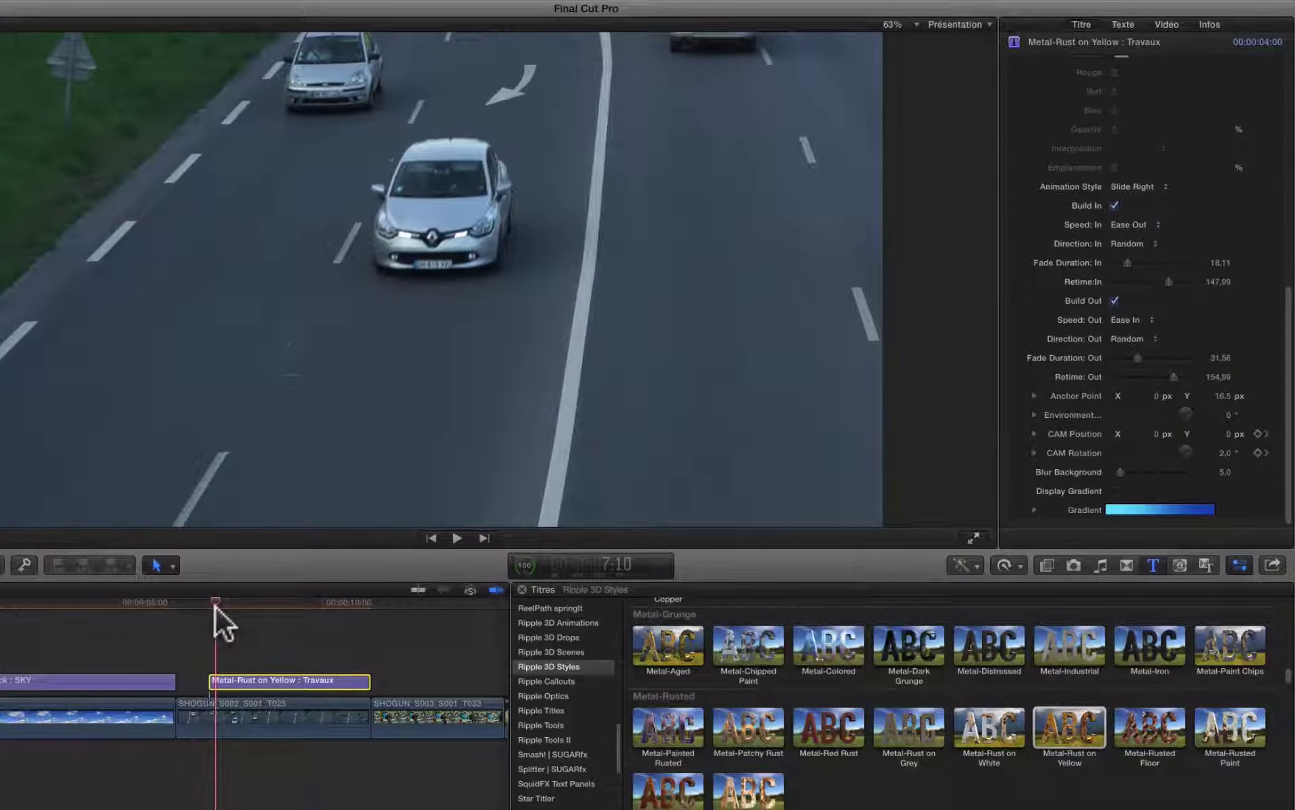
{"action": "key", "text": "space"}
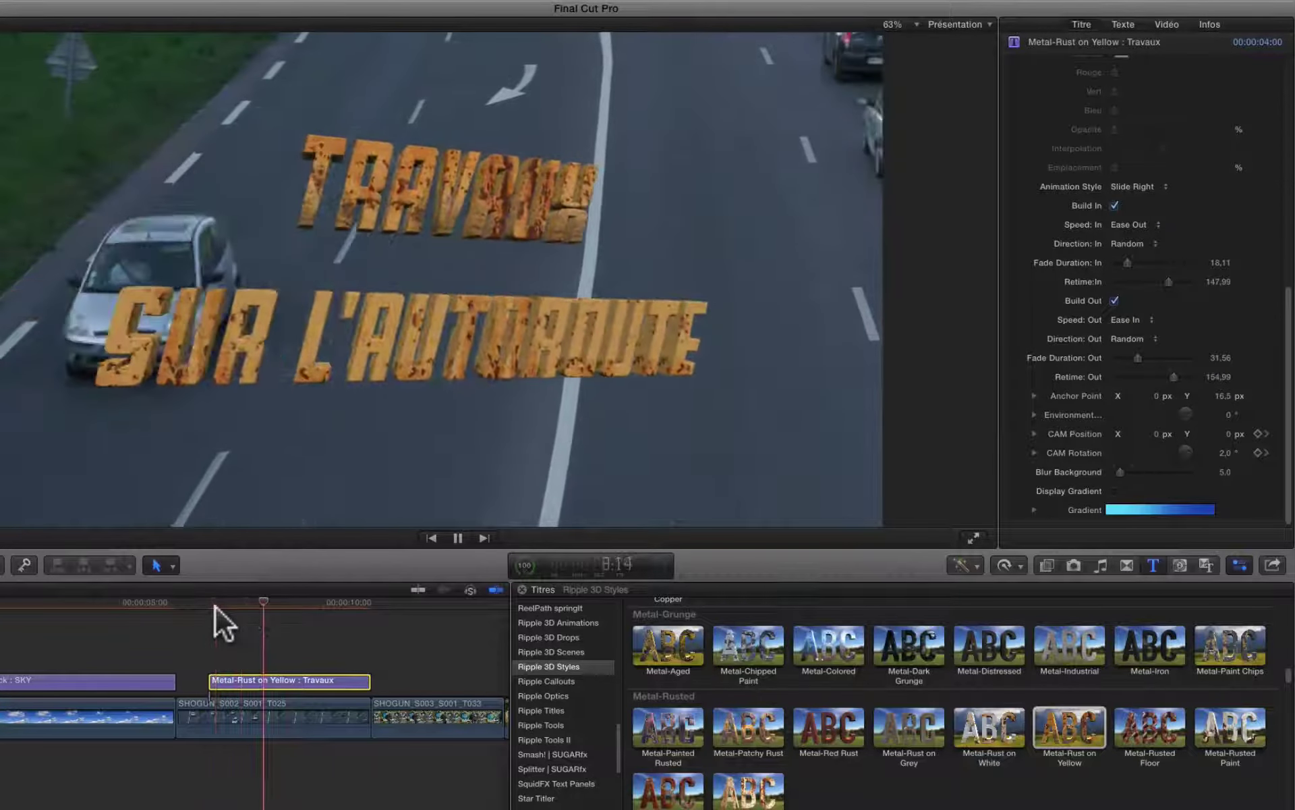